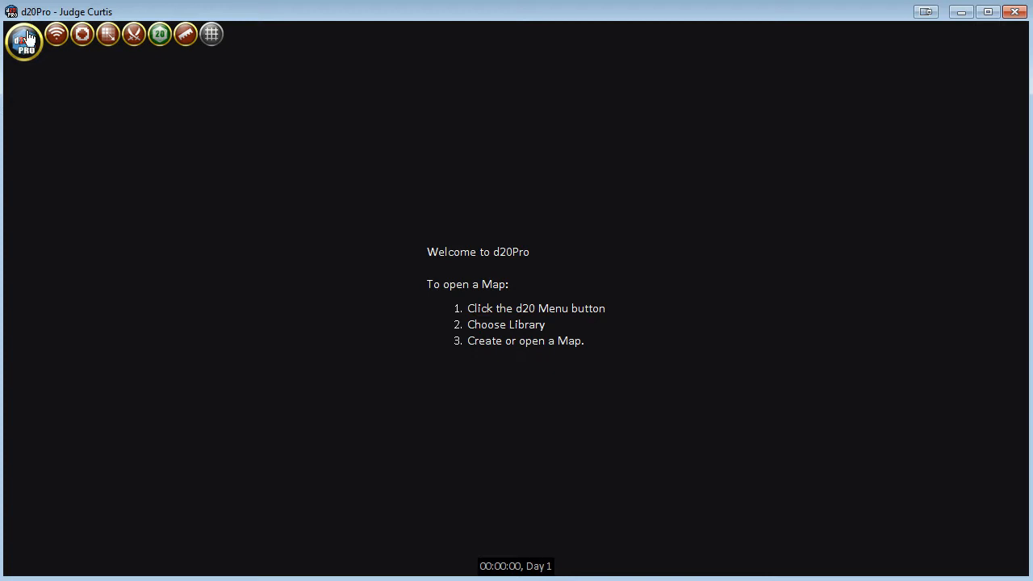
Open the Library's map list and filter it by "hil".
{"action": "left_click", "coordinate": [24, 44]}
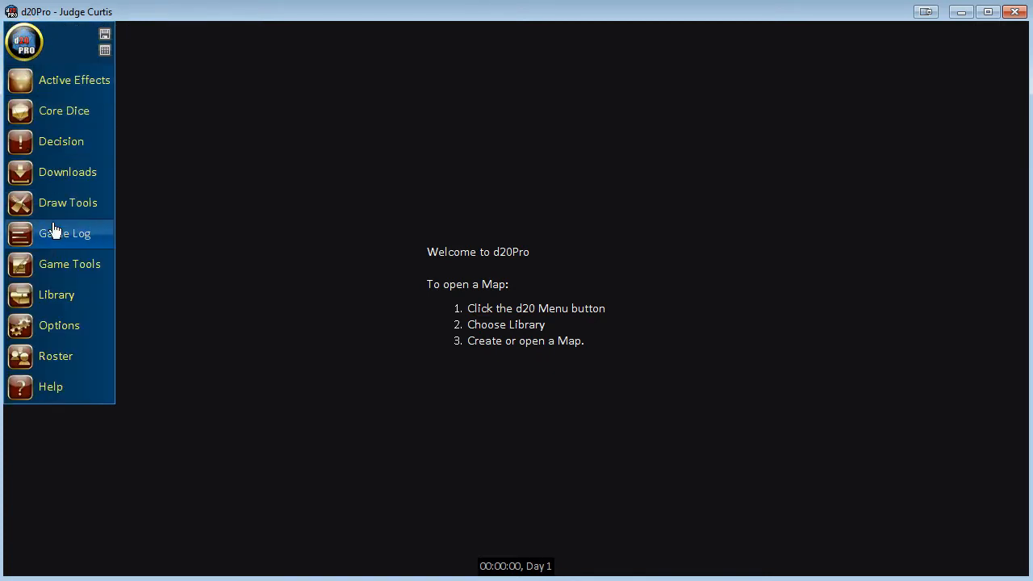
{"action": "left_click", "coordinate": [89, 301]}
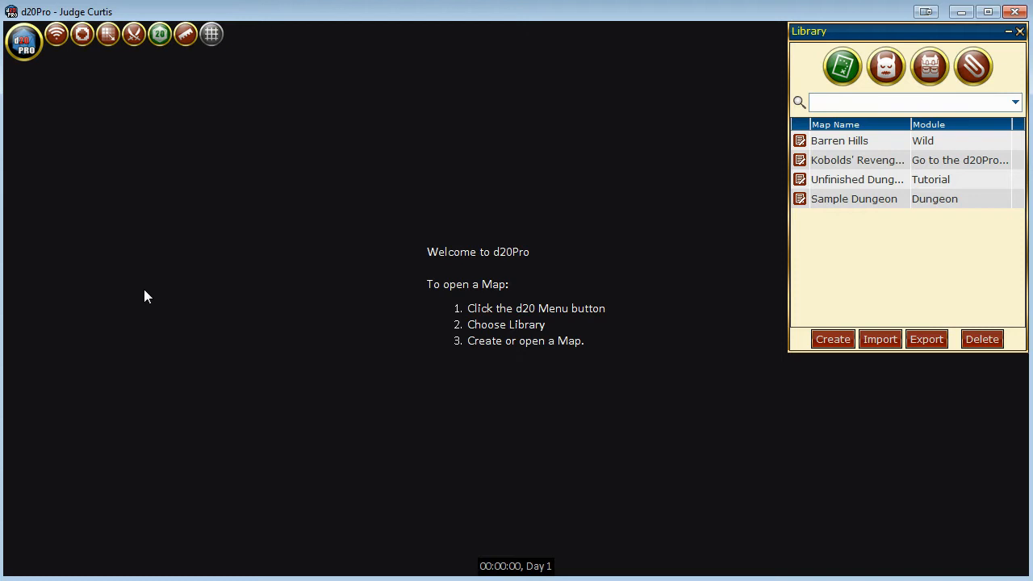
{"action": "left_click", "coordinate": [908, 104]}
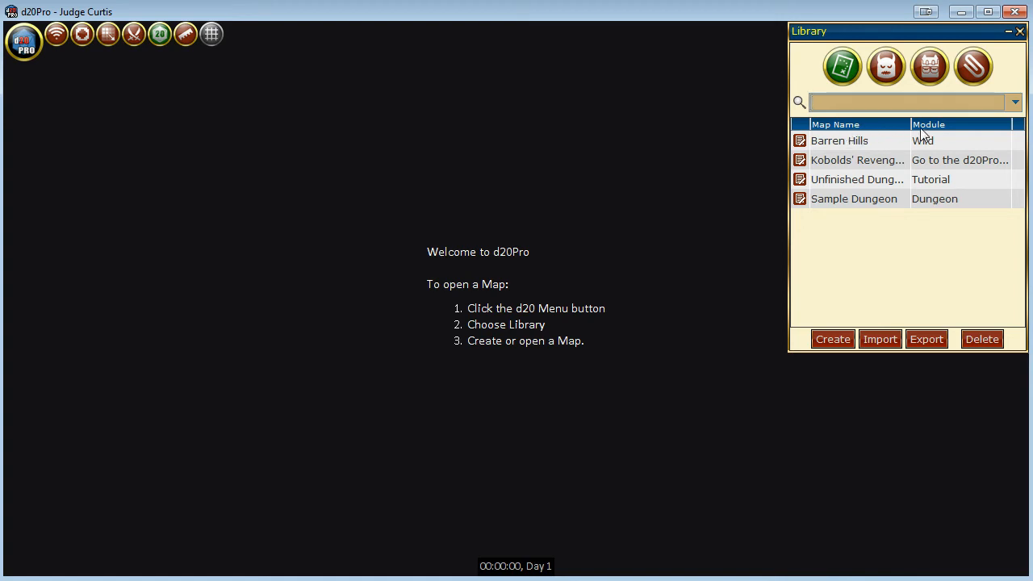
{"action": "type", "text": "hil"}
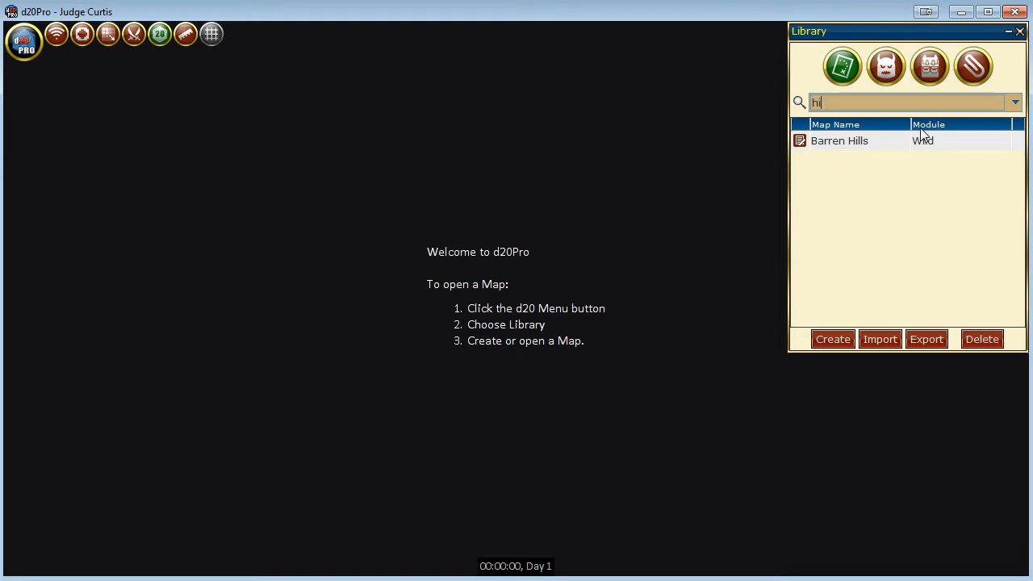
Replace the map search text with "tut", and clear the search to list every map.
{"action": "key", "text": "BackSpace"}
{"action": "key", "text": "BackSpace"}
{"action": "key", "text": "BackSpace"}
{"action": "type", "text": "tut"}
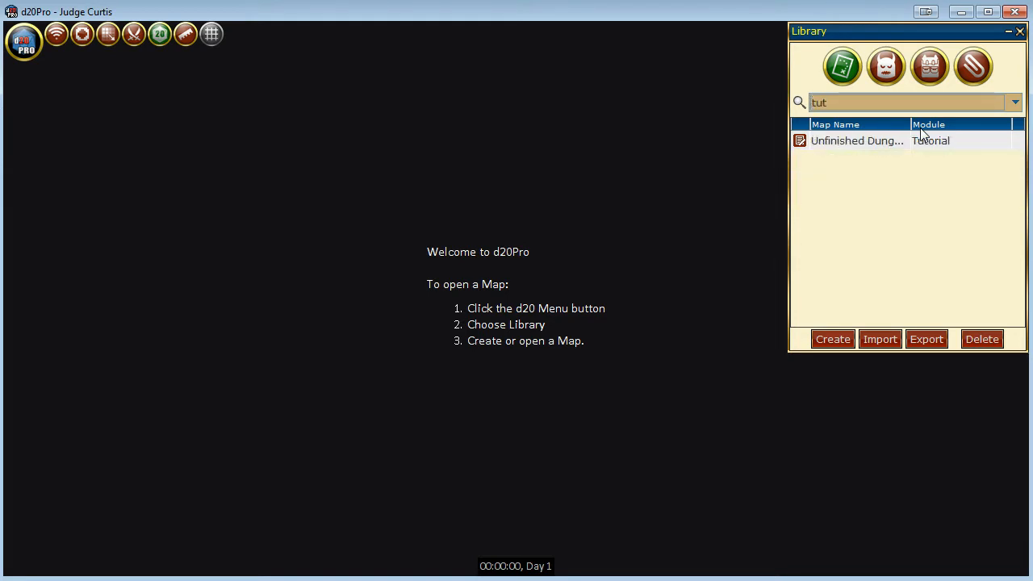
{"action": "key", "text": "BackSpace"}
{"action": "key", "text": "BackSpace"}
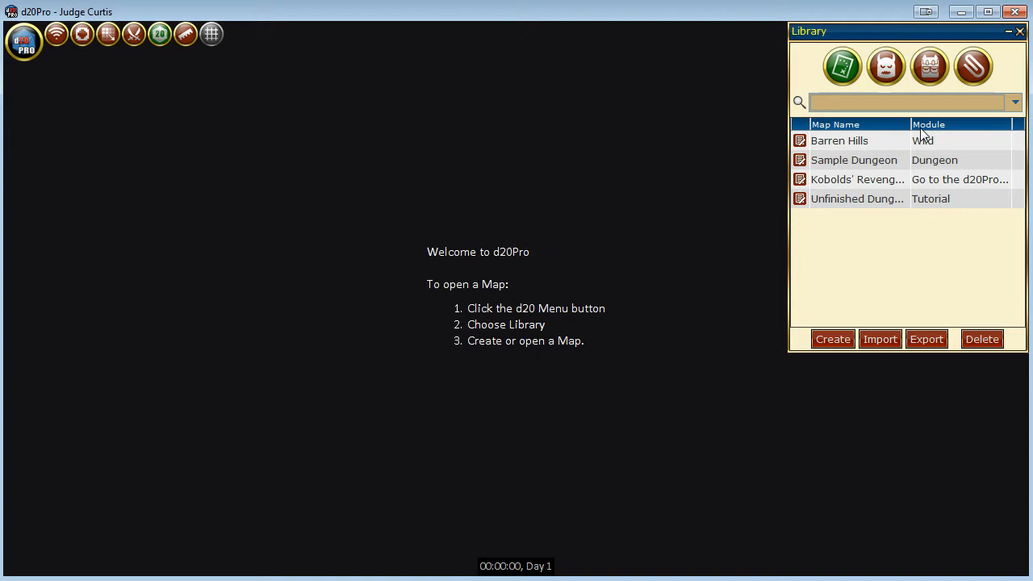
Open the Barren Hills, Kobolds' Revenge, Sample Dungeon and unfinished tutorial dungeon maps from the Library.
{"action": "double_click", "coordinate": [800, 142]}
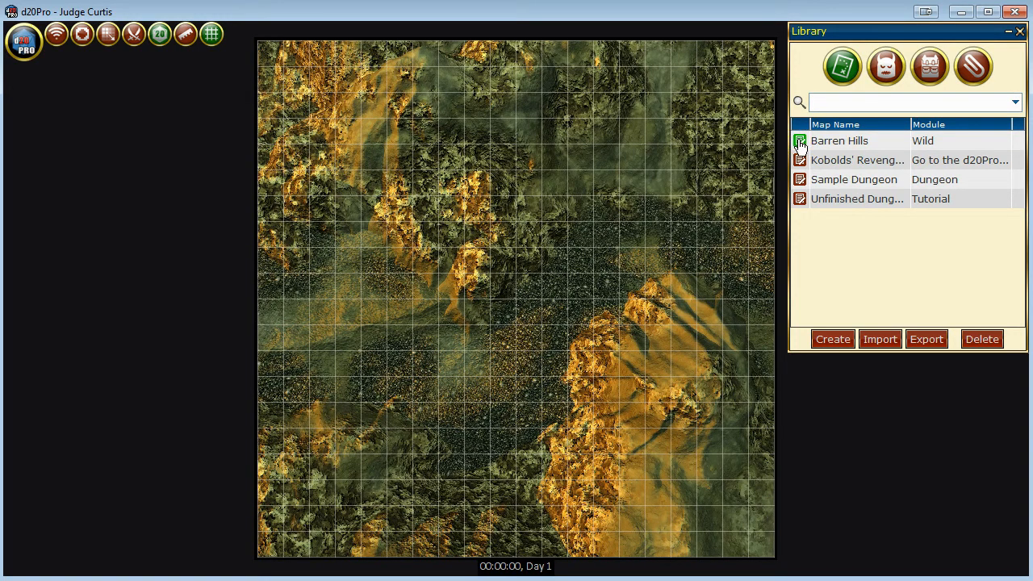
{"action": "double_click", "coordinate": [800, 160]}
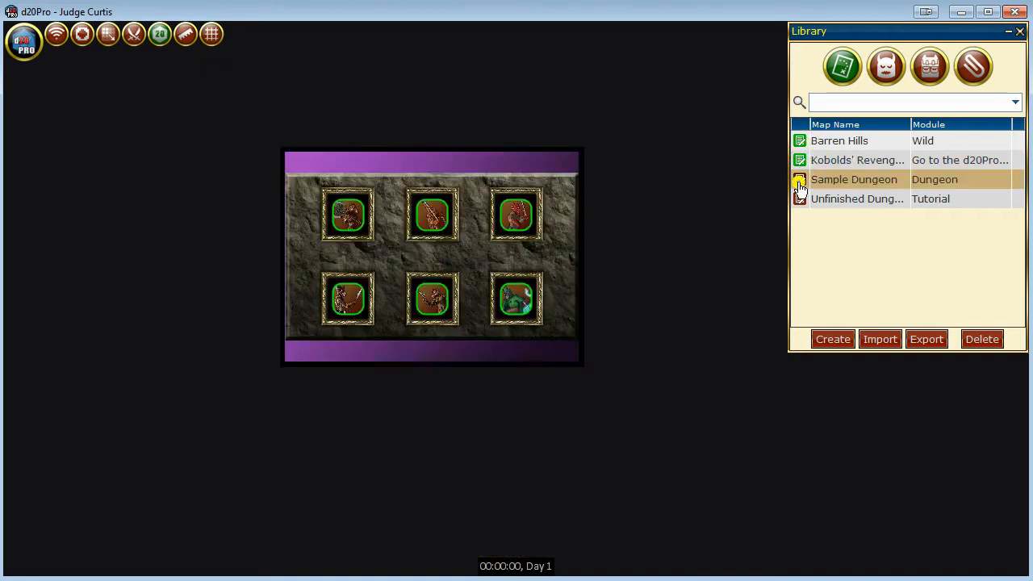
{"action": "double_click", "coordinate": [800, 182]}
{"action": "double_click", "coordinate": [800, 199]}
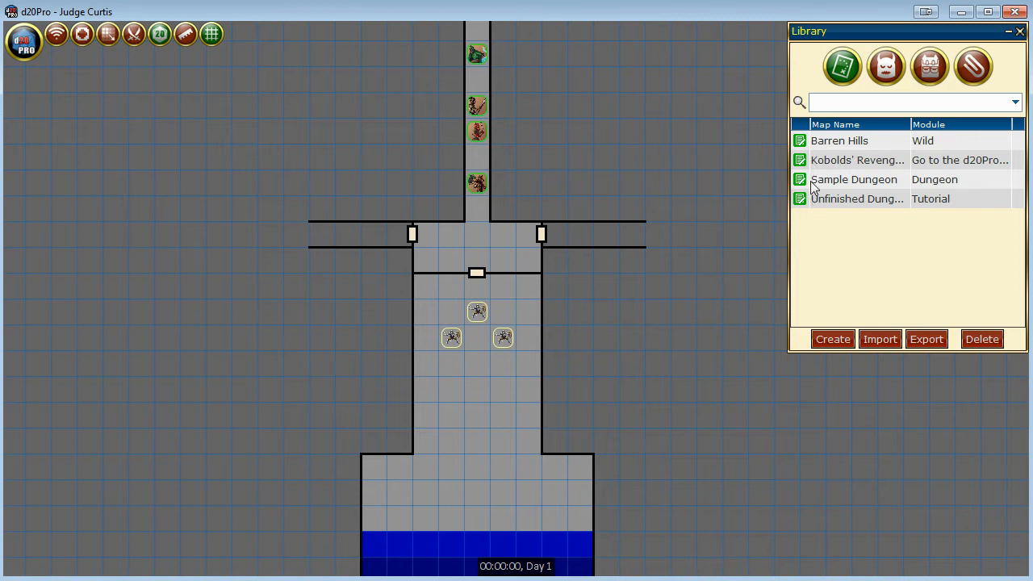
View the open maps one after another: Barren Hills, Sample Dungeon, the unfinished dungeon and Kobolds' Revenge.
{"action": "left_click", "coordinate": [24, 42]}
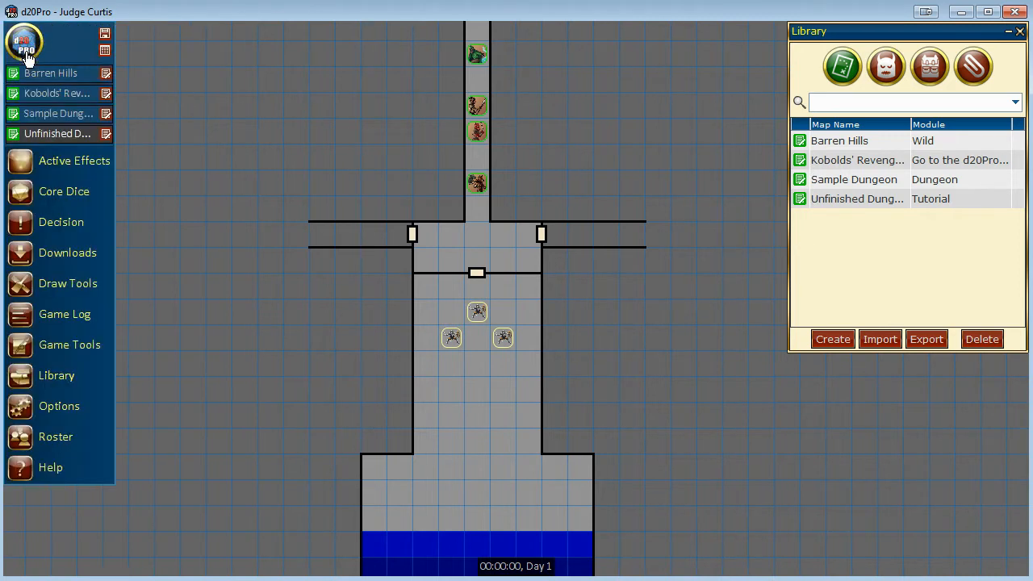
{"action": "left_click", "coordinate": [37, 76]}
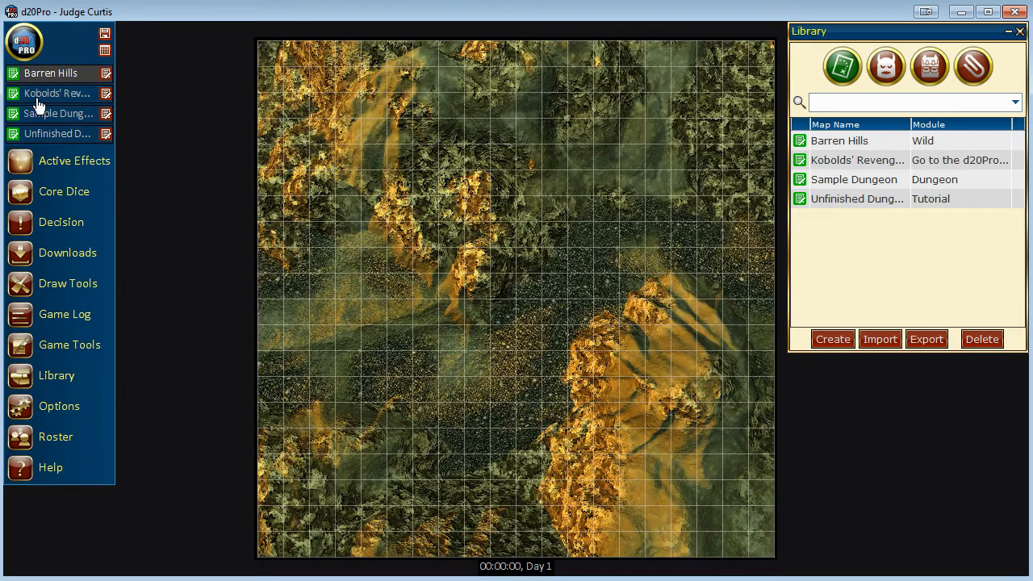
{"action": "left_click", "coordinate": [37, 113]}
{"action": "left_click", "coordinate": [42, 136]}
{"action": "left_click", "coordinate": [47, 95]}
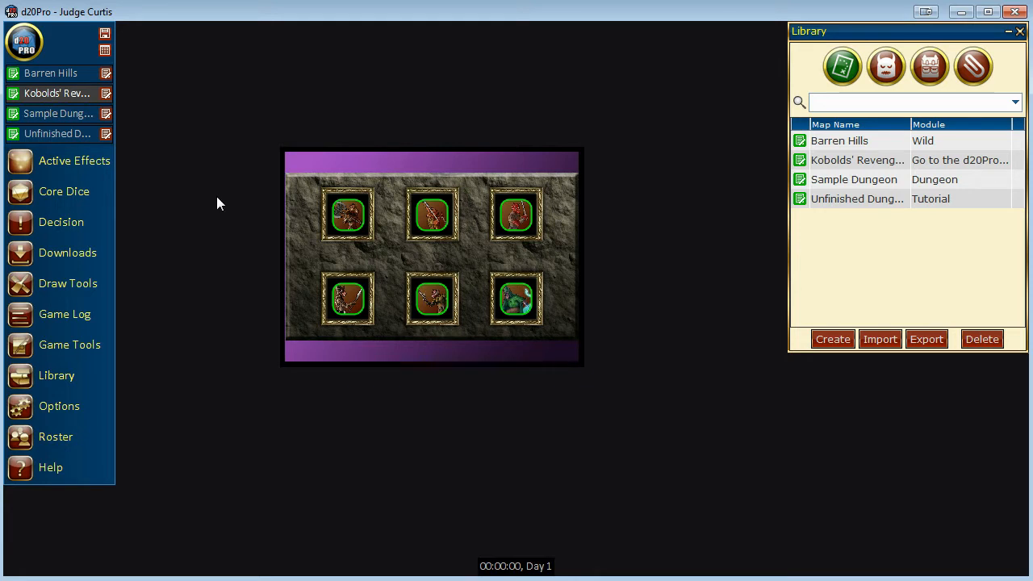
Cycle forward and backward through all the open maps without picking them by name.
{"action": "key", "text": "Page_Up"}
{"action": "key", "text": "Page_Down"}
{"action": "key", "text": "Page_Down"}
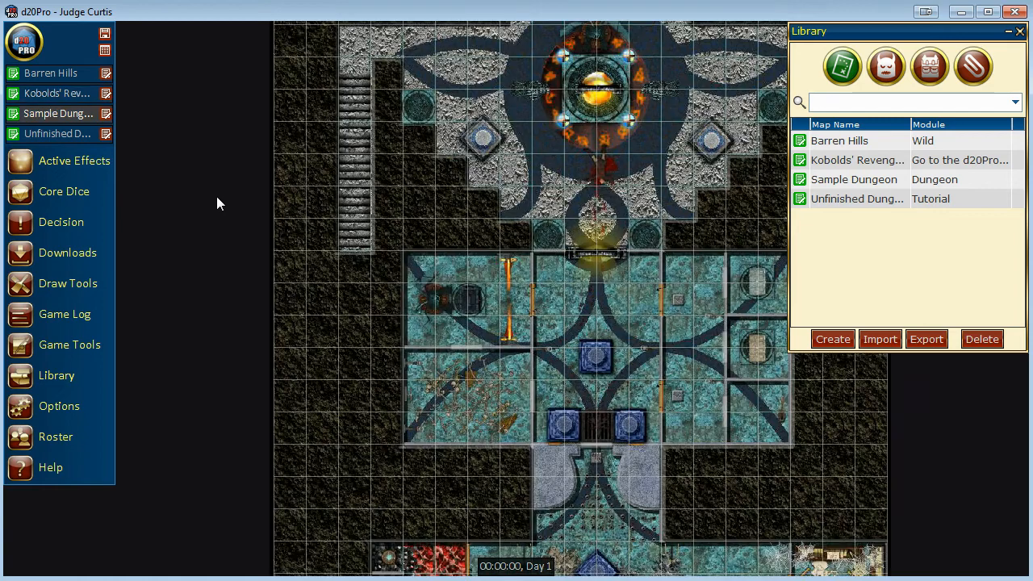
{"action": "key", "text": "Page_Down"}
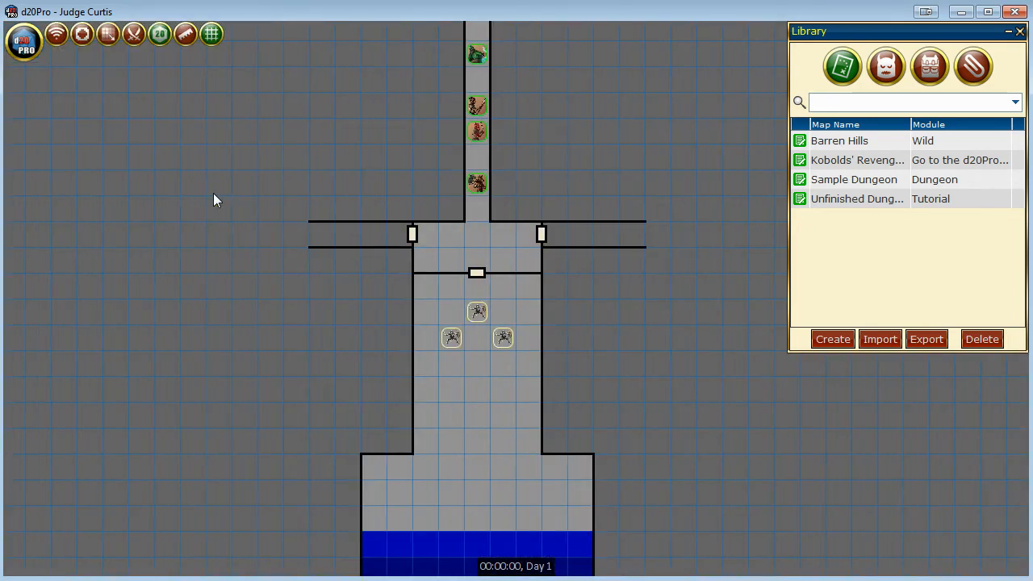
{"action": "key", "text": "Page_Up"}
{"action": "key", "text": "Page_Up"}
{"action": "key", "text": "Page_Up"}
{"action": "key", "text": "Page_Up"}
Open the map properties of the unfinished tutorial dungeon and set its grid color to white.
{"action": "mouse_move", "coordinate": [28, 45]}
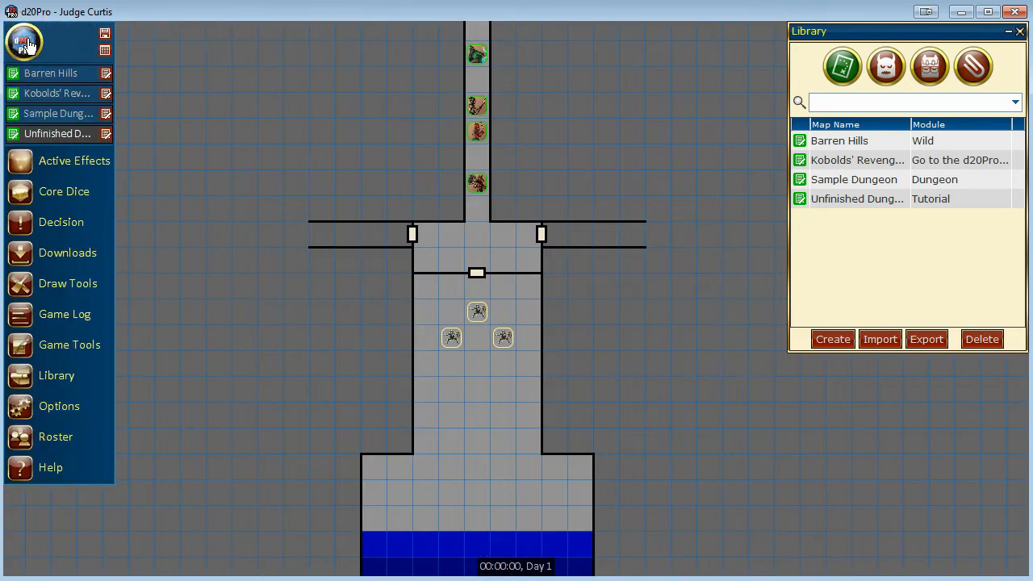
{"action": "left_click", "coordinate": [105, 51]}
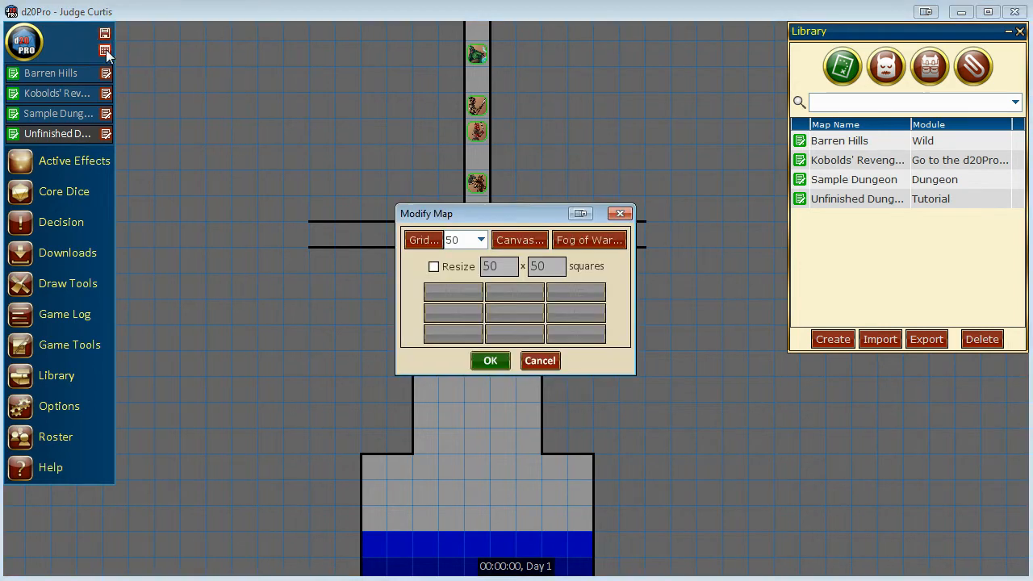
{"action": "left_click", "coordinate": [421, 240]}
{"action": "left_click", "coordinate": [509, 388]}
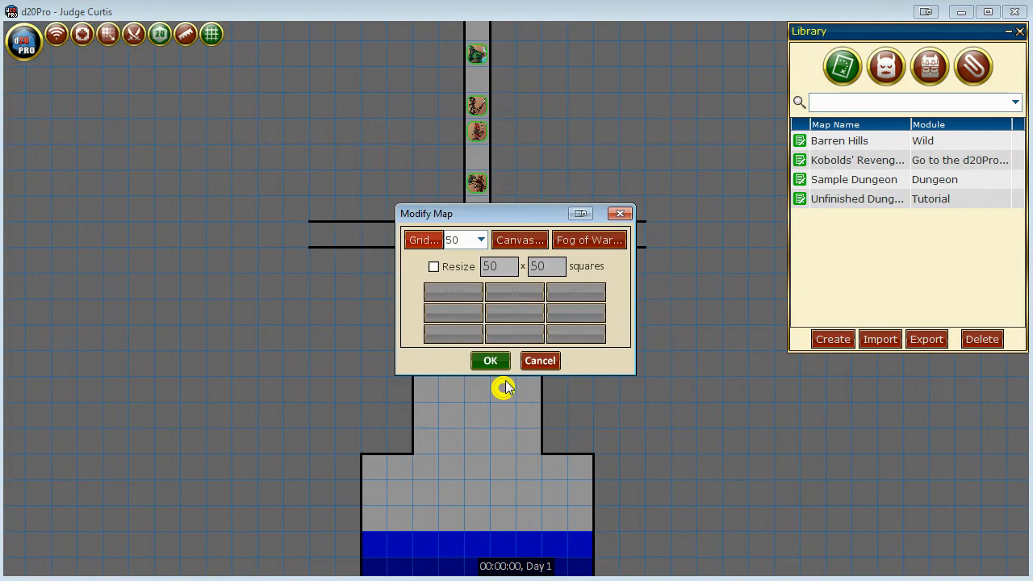
{"action": "left_click", "coordinate": [482, 240]}
{"action": "left_click", "coordinate": [472, 291]}
{"action": "left_click", "coordinate": [423, 240]}
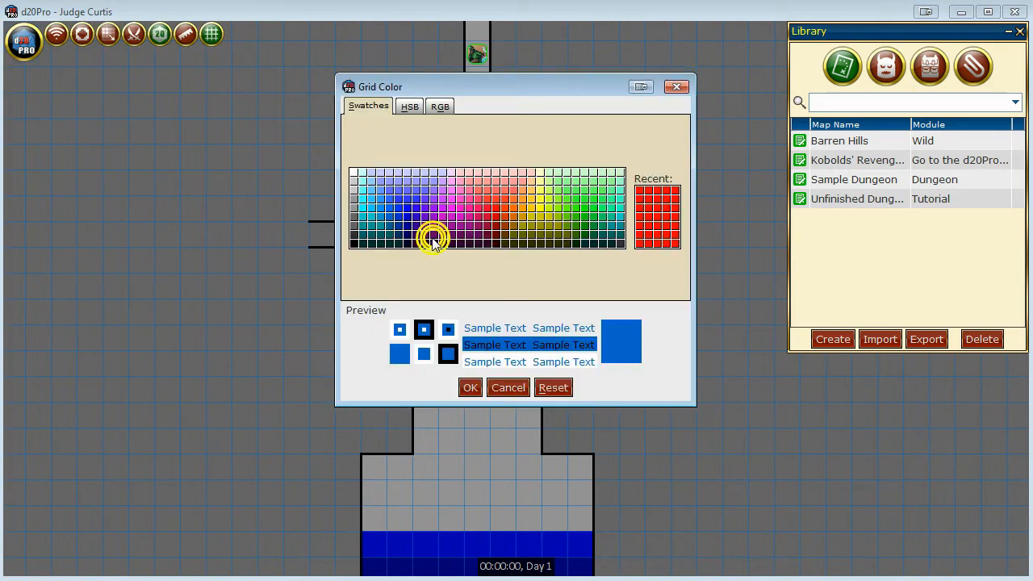
{"action": "left_click", "coordinate": [353, 172]}
{"action": "left_click", "coordinate": [469, 393]}
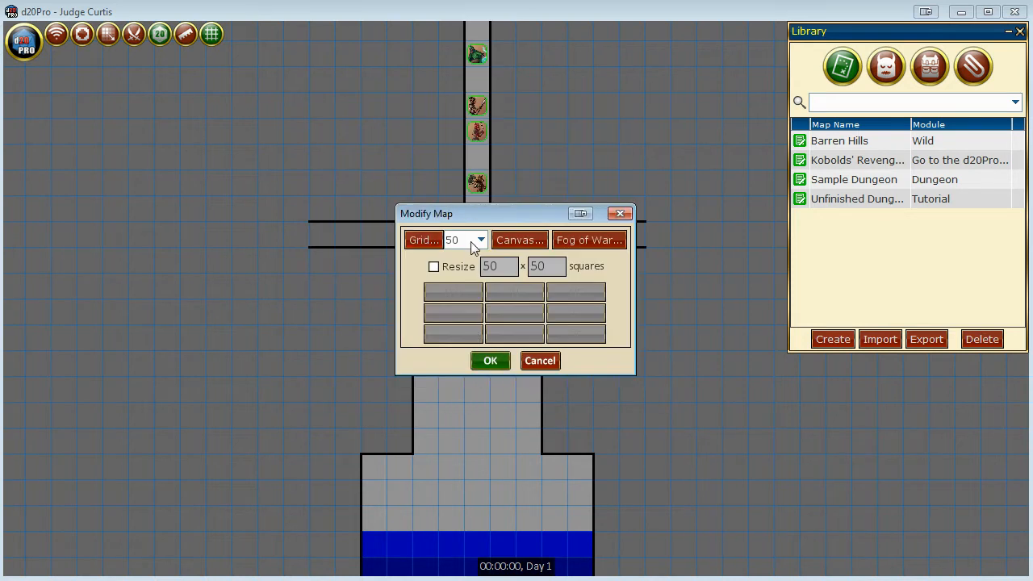
Check the map's canvas and fog of war color choices and accept them as they are.
{"action": "left_click", "coordinate": [514, 239]}
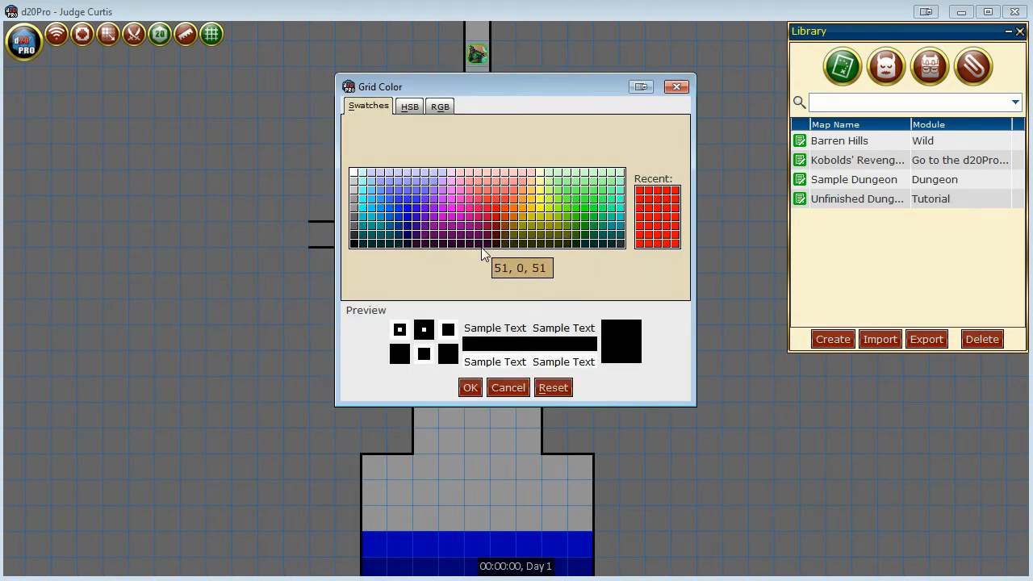
{"action": "left_click", "coordinate": [471, 389]}
{"action": "left_click", "coordinate": [580, 244]}
{"action": "left_click", "coordinate": [471, 390]}
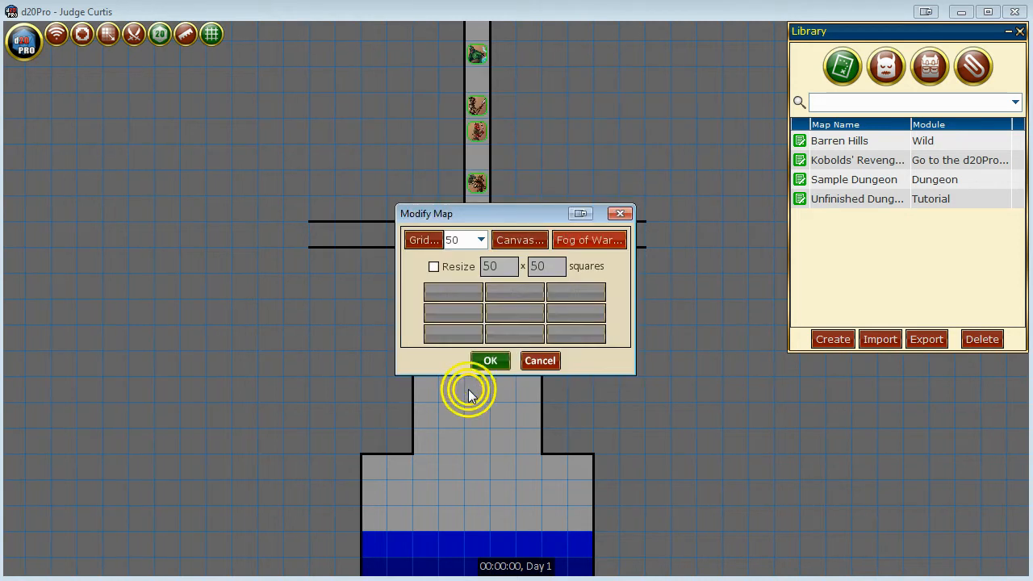
Resize the map to 54 x 54 squares with the original area anchored NW, and apply the map changes.
{"action": "left_click", "coordinate": [452, 276]}
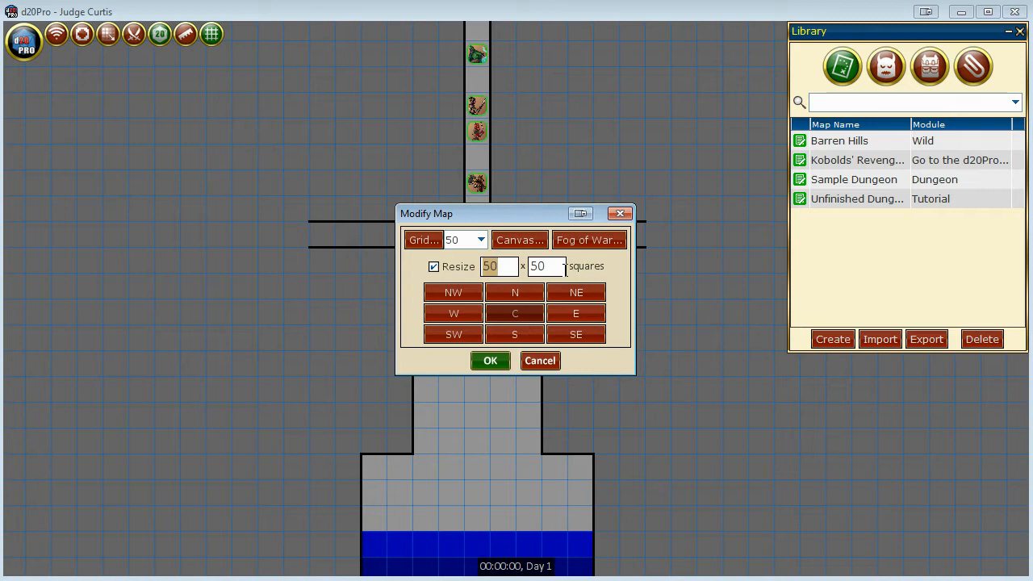
{"action": "type", "text": "54"}
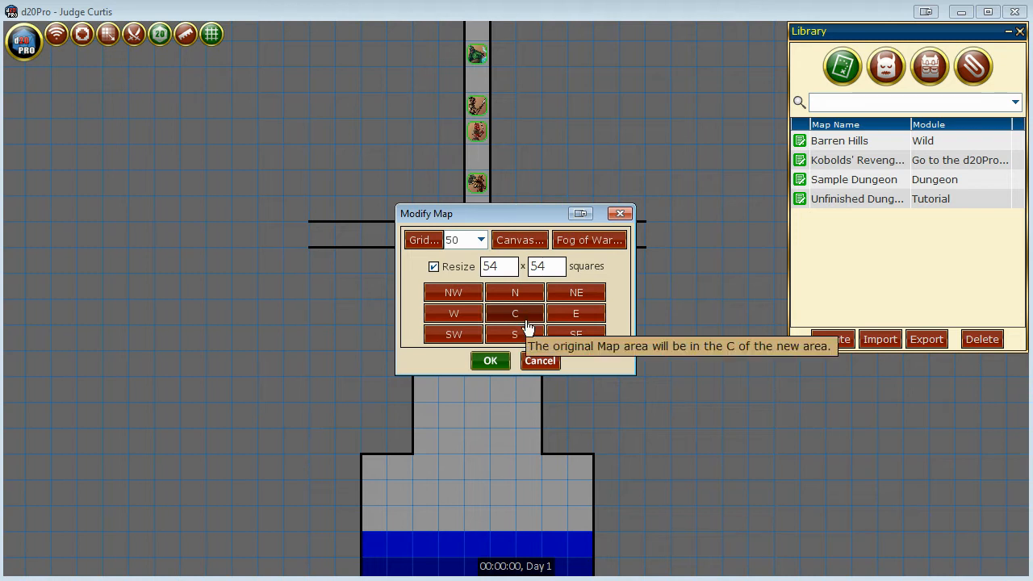
{"action": "left_click", "coordinate": [475, 295]}
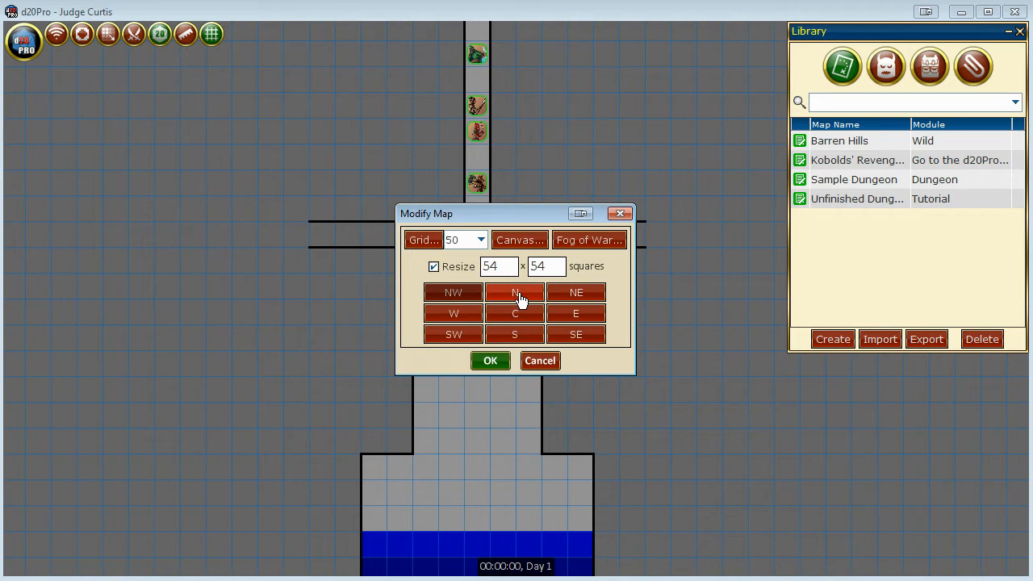
{"action": "left_click", "coordinate": [491, 362]}
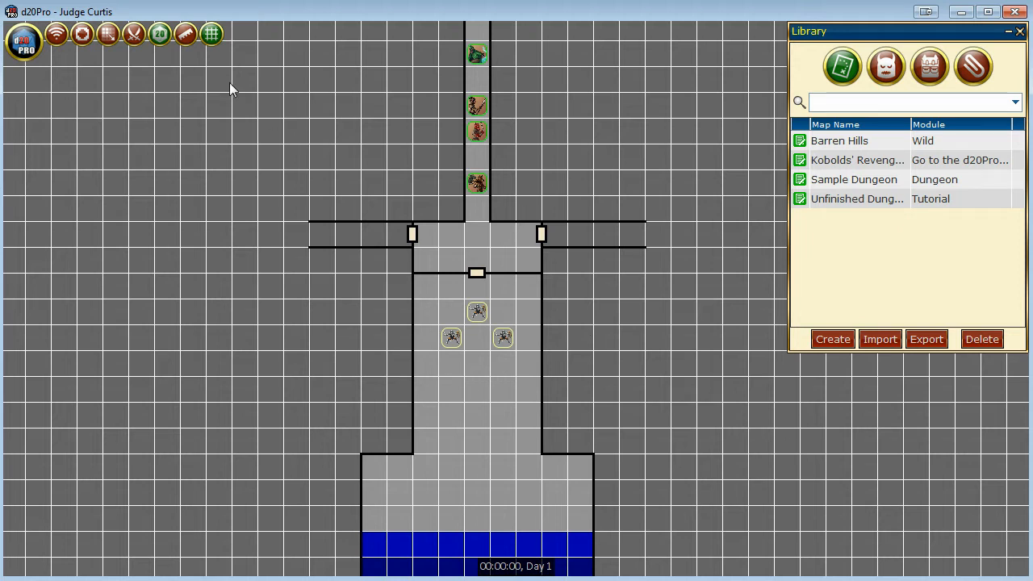
Hide and reshow the grid, and inspect the squares added along the map's east and south edges.
{"action": "left_click", "coordinate": [209, 37]}
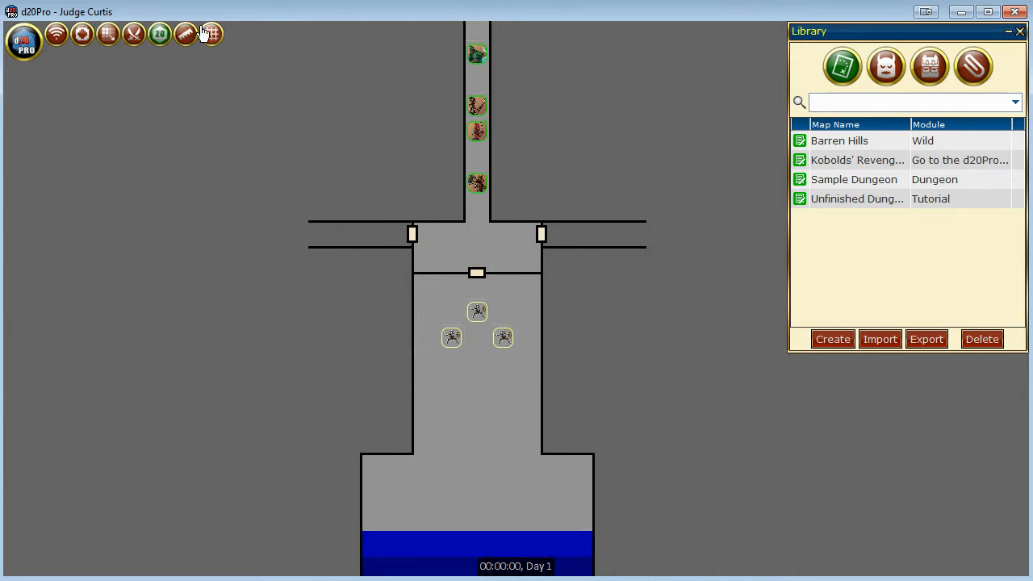
{"action": "left_click", "coordinate": [207, 35]}
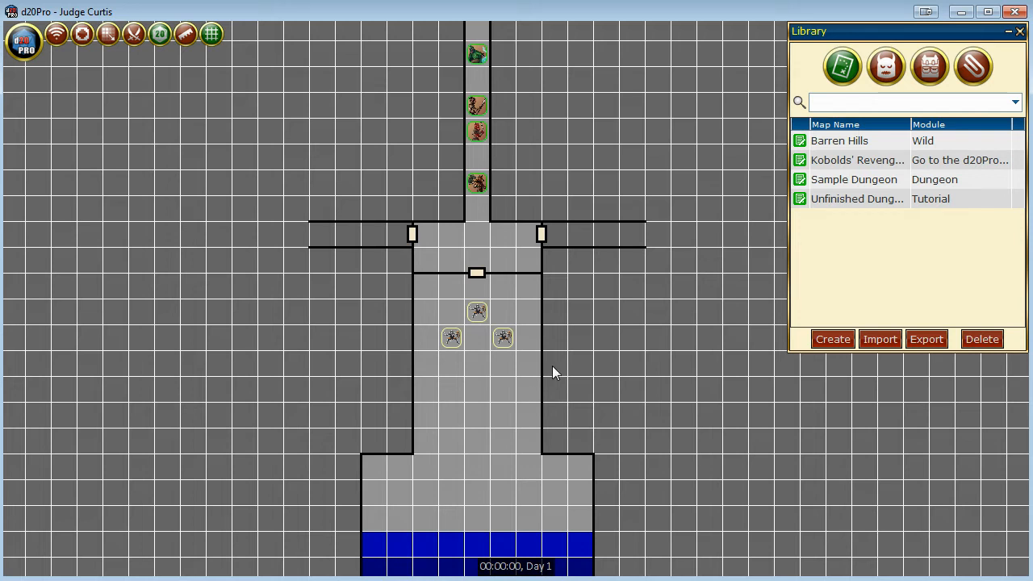
{"action": "left_click_drag", "start_coordinate": [637, 317], "coordinate": [325, 279]}
{"action": "left_click_drag", "start_coordinate": [669, 320], "coordinate": [403, 309]}
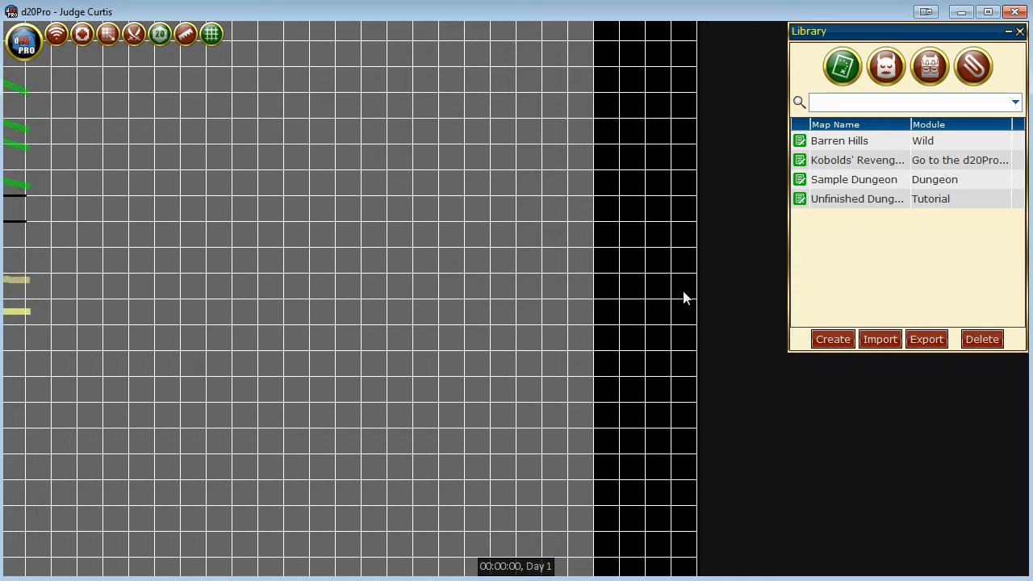
{"action": "left_click_drag", "start_coordinate": [539, 449], "coordinate": [564, 179]}
{"action": "left_click_drag", "start_coordinate": [515, 467], "coordinate": [537, 134]}
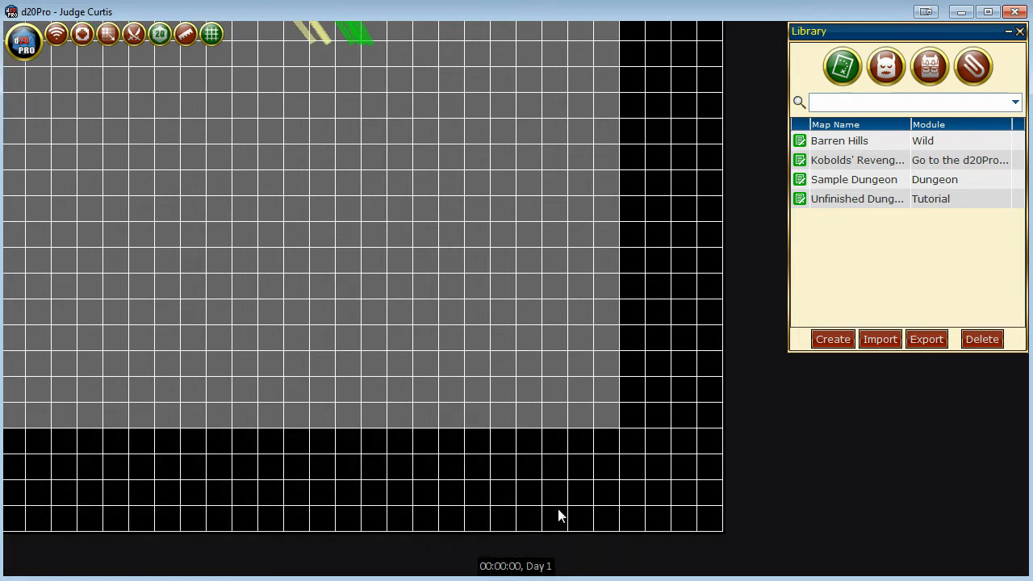
Examine the dungeon corridor and the rooms around the creature tokens at closer and wider zoom levels.
{"action": "left_click_drag", "start_coordinate": [331, 135], "coordinate": [628, 531]}
{"action": "scroll", "coordinate": [517, 323], "scroll_direction": "up", "scroll_amount": 3}
{"action": "left_click_drag", "start_coordinate": [586, 228], "coordinate": [491, 416]}
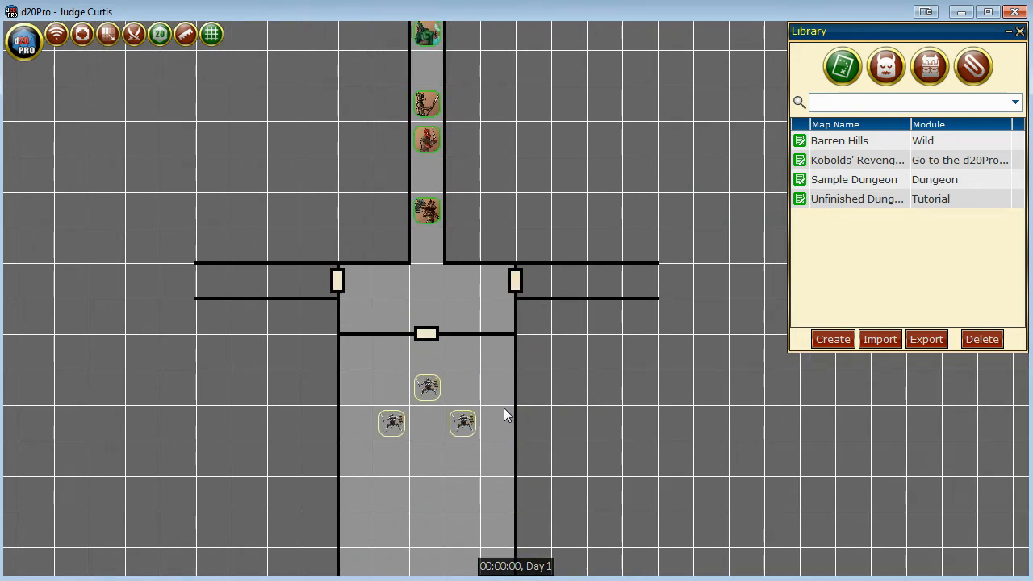
{"action": "left_click", "coordinate": [561, 203]}
{"action": "left_click_drag", "start_coordinate": [561, 202], "coordinate": [531, 203]}
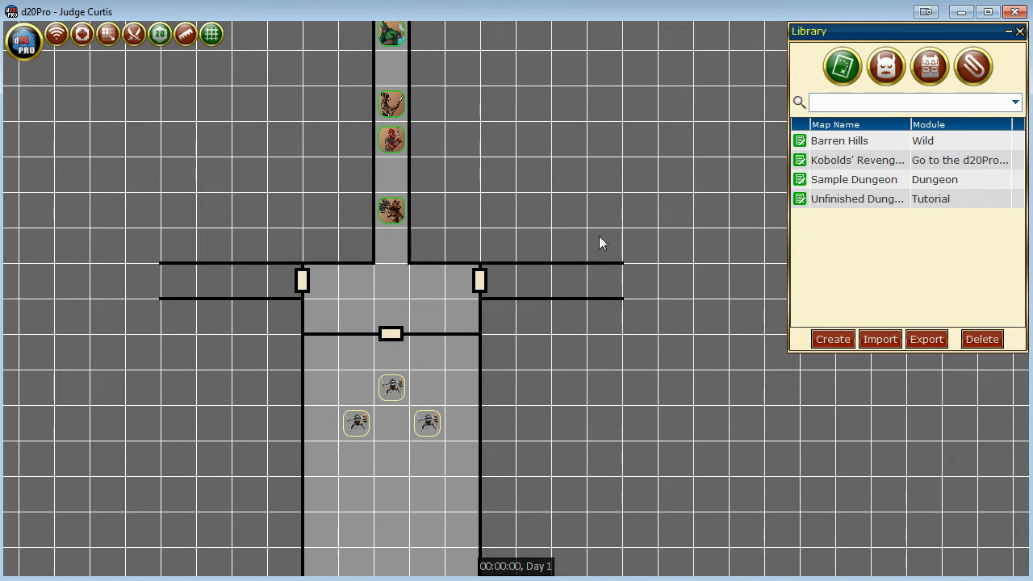
{"action": "left_click_drag", "start_coordinate": [606, 207], "coordinate": [640, 205]}
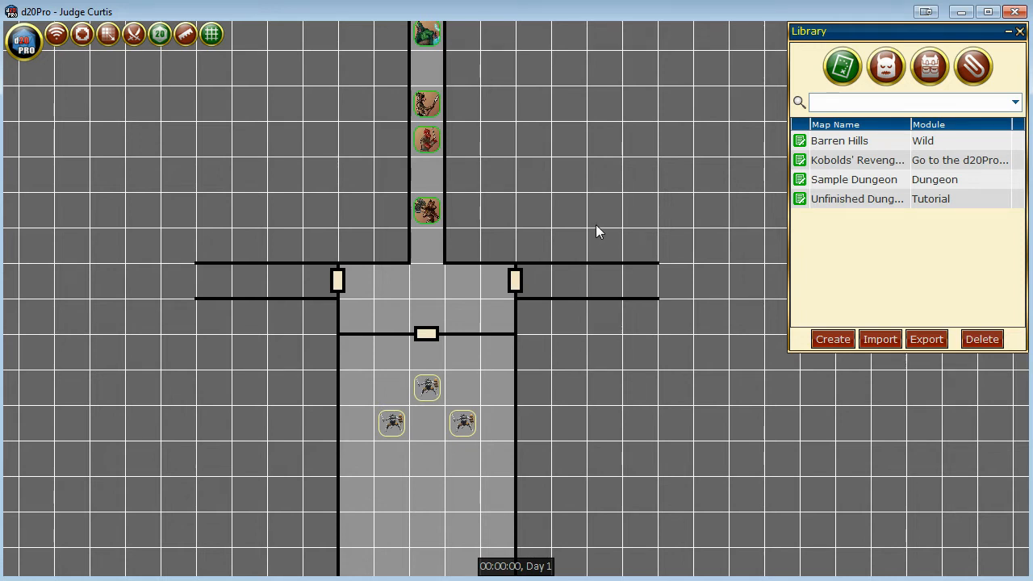
{"action": "scroll", "coordinate": [596, 232], "scroll_direction": "up", "scroll_amount": 1}
{"action": "scroll", "coordinate": [596, 226], "scroll_direction": "up", "scroll_amount": 1}
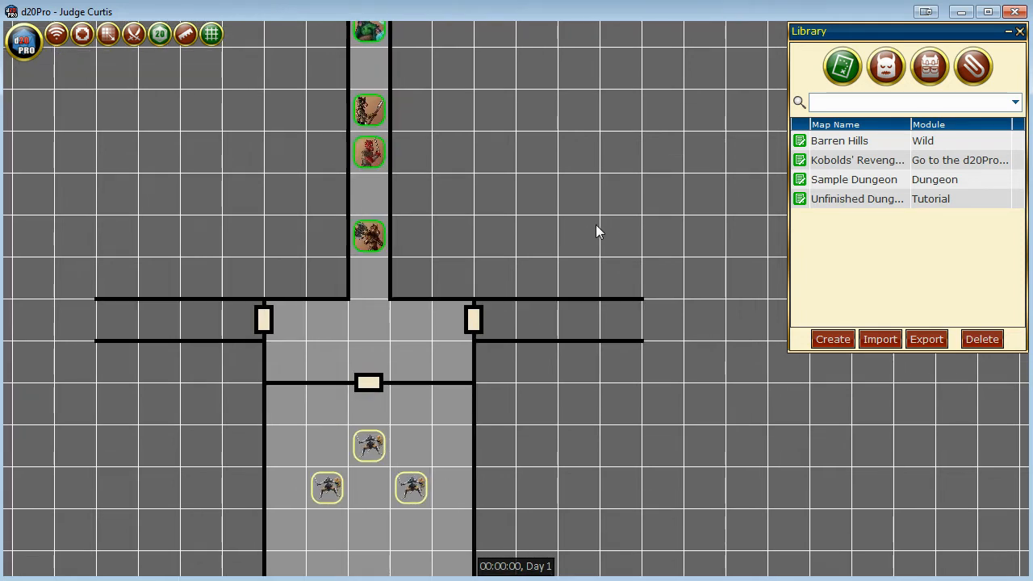
{"action": "scroll", "coordinate": [596, 226], "scroll_direction": "up", "scroll_amount": 3}
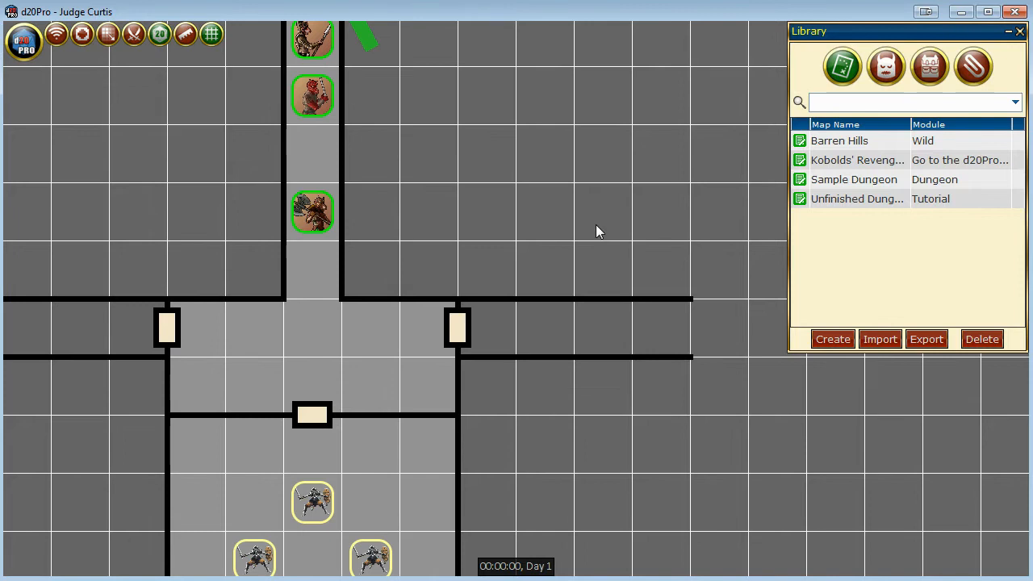
{"action": "scroll", "coordinate": [595, 232], "scroll_direction": "down", "scroll_amount": 1}
{"action": "scroll", "coordinate": [596, 232], "scroll_direction": "down", "scroll_amount": 2}
{"action": "scroll", "coordinate": [596, 231], "scroll_direction": "down", "scroll_amount": 3}
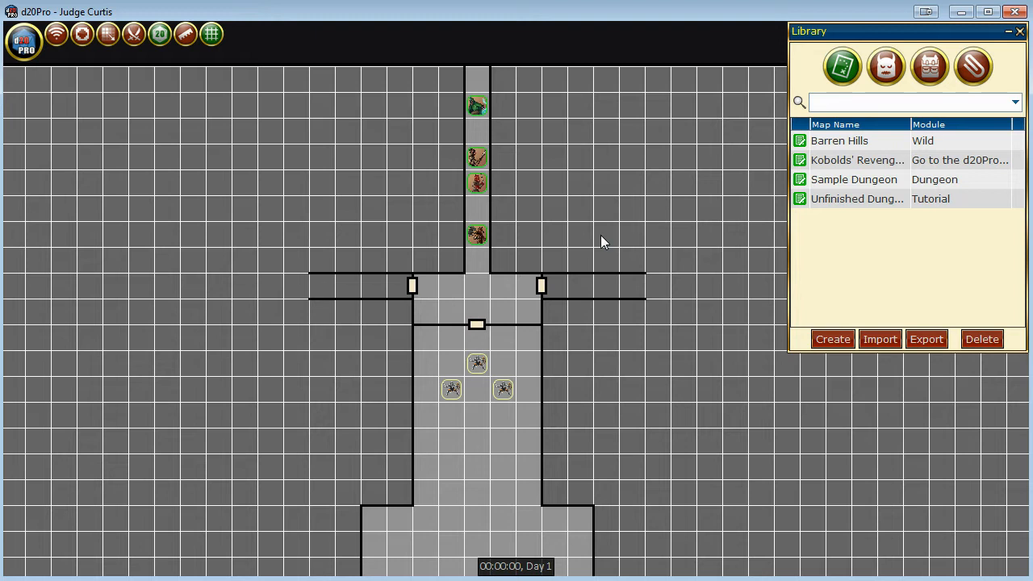
Compare an overview of the enlarged map with a close-up of the corridor and creature tokens.
{"action": "scroll", "coordinate": [601, 235], "scroll_direction": "down", "scroll_amount": 5}
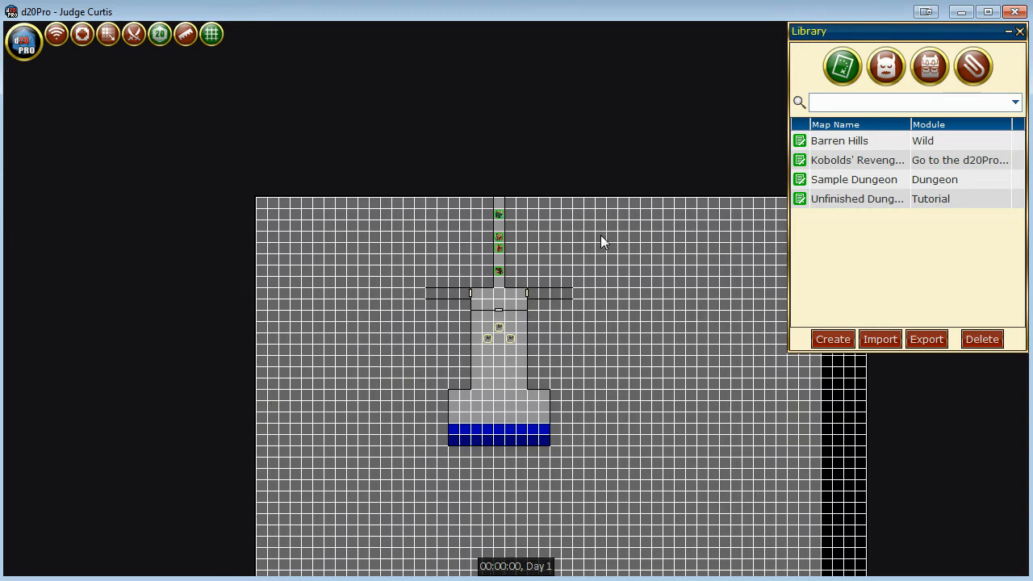
{"action": "scroll", "coordinate": [601, 235], "scroll_direction": "up", "scroll_amount": 1}
{"action": "scroll", "coordinate": [601, 235], "scroll_direction": "up", "scroll_amount": 4}
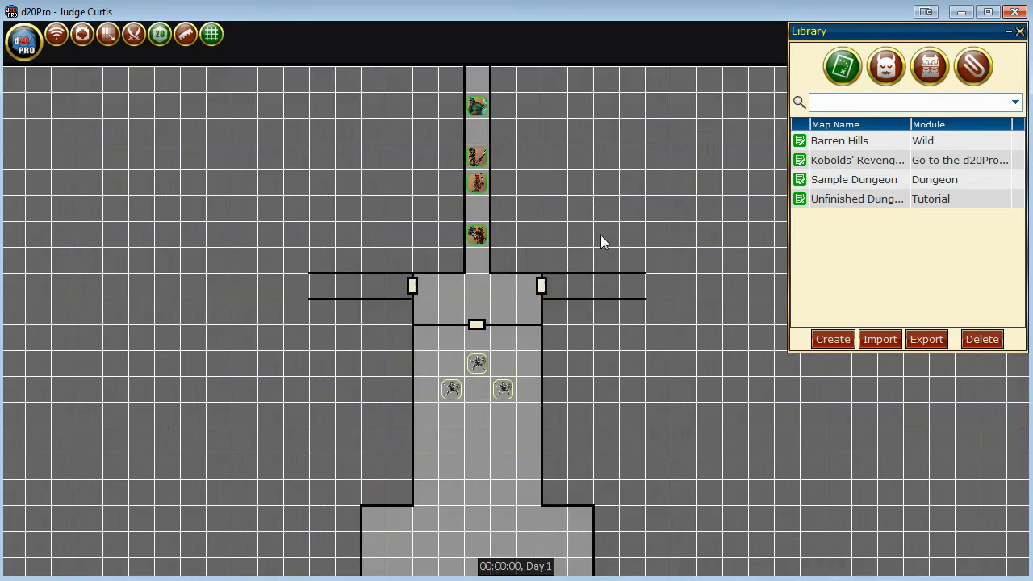
{"action": "scroll", "coordinate": [601, 234], "scroll_direction": "up", "scroll_amount": 1}
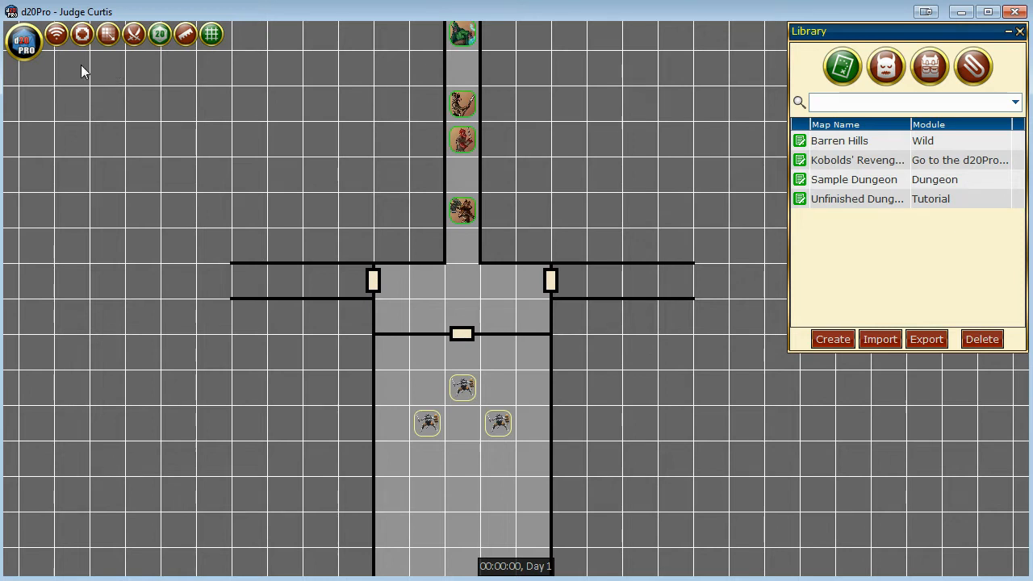
Close the Unfinished Dungeon map after reviewing the creatures on it, and discard its working copy.
{"action": "left_click", "coordinate": [24, 42]}
{"action": "left_click", "coordinate": [101, 144]}
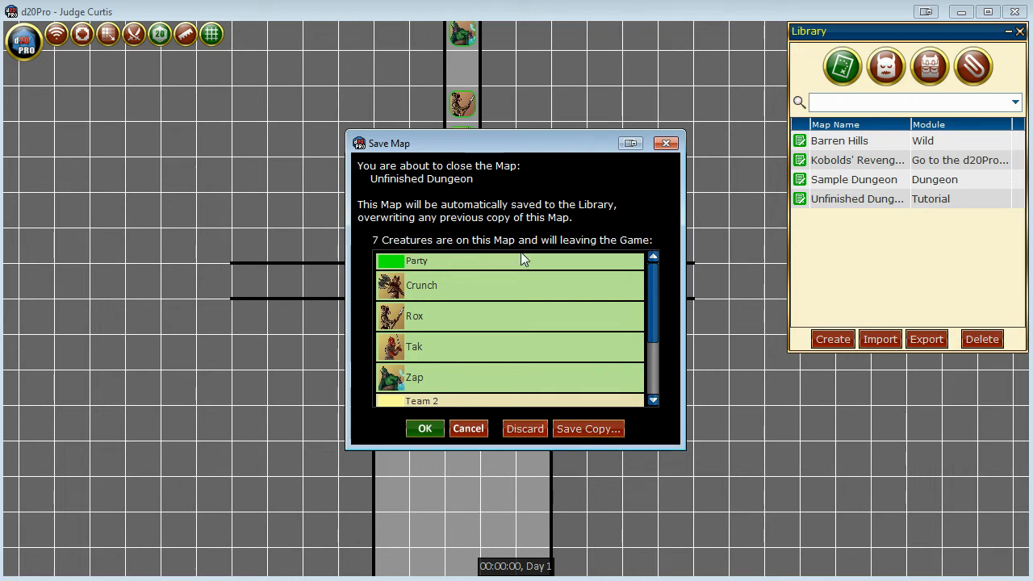
{"action": "mouse_move", "coordinate": [653, 266]}
{"action": "left_mouse_down"}
{"action": "mouse_move", "coordinate": [654, 343]}
{"action": "mouse_move", "coordinate": [655, 276]}
{"action": "left_mouse_up"}
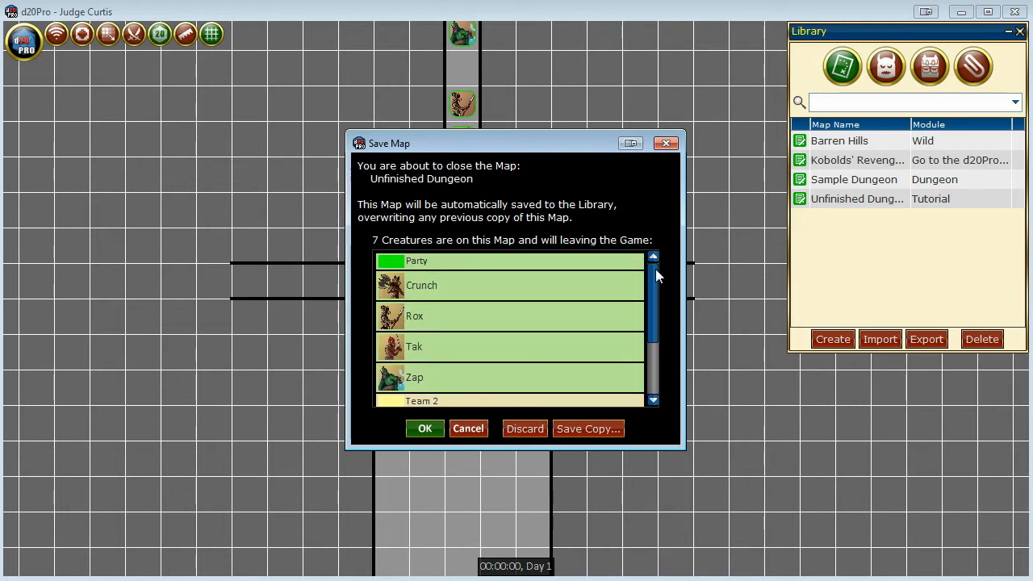
{"action": "mouse_move", "coordinate": [653, 271]}
{"action": "left_mouse_down"}
{"action": "mouse_move", "coordinate": [653, 343]}
{"action": "mouse_move", "coordinate": [656, 280]}
{"action": "left_mouse_up"}
{"action": "left_click", "coordinate": [531, 434]}
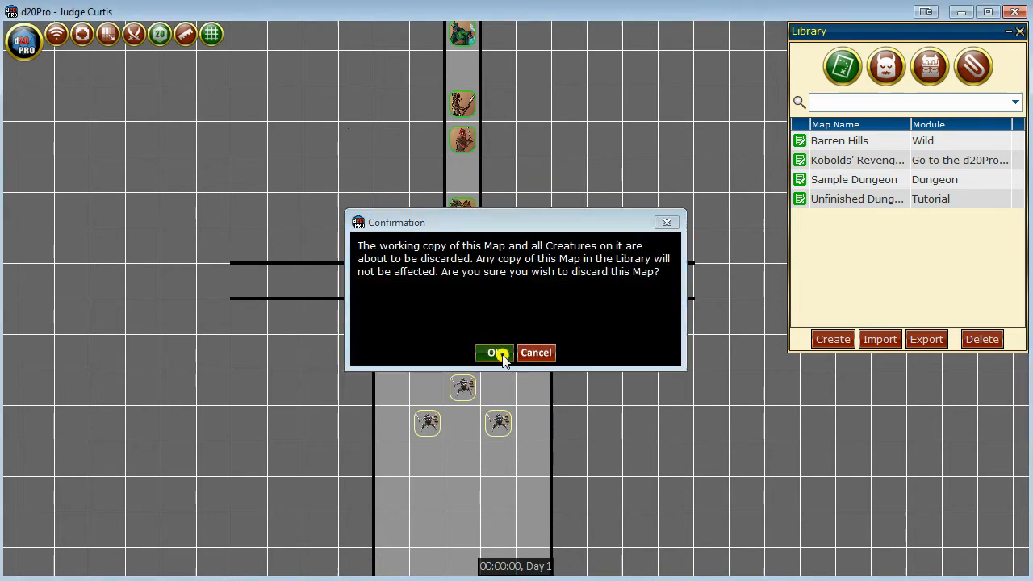
{"action": "left_click", "coordinate": [491, 353]}
Close the Sample Dungeon map and discard its working copy.
{"action": "left_click", "coordinate": [21, 42]}
{"action": "left_click", "coordinate": [104, 113]}
{"action": "left_click", "coordinate": [513, 339]}
{"action": "left_click", "coordinate": [499, 355]}
Close the Kobolds' Revenge PCs ECL5 map, discarding its working copy and the creatures on it.
{"action": "left_click", "coordinate": [23, 41]}
{"action": "left_click", "coordinate": [104, 93]}
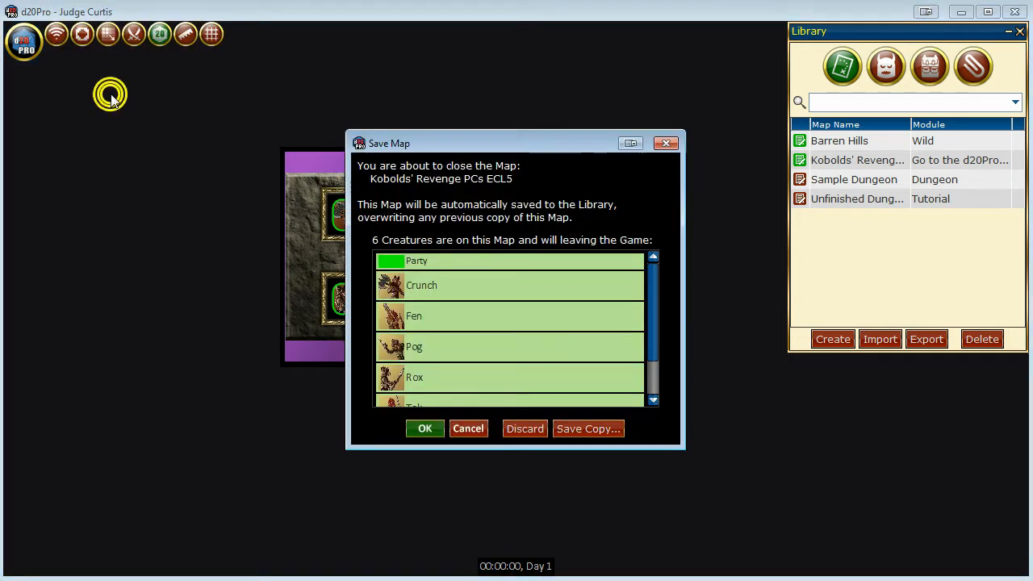
{"action": "left_click", "coordinate": [526, 428]}
{"action": "left_click", "coordinate": [494, 353]}
Close the Barren Hills map and discard its working copy.
{"action": "left_click", "coordinate": [23, 39]}
{"action": "left_click", "coordinate": [103, 74]}
{"action": "left_click", "coordinate": [517, 335]}
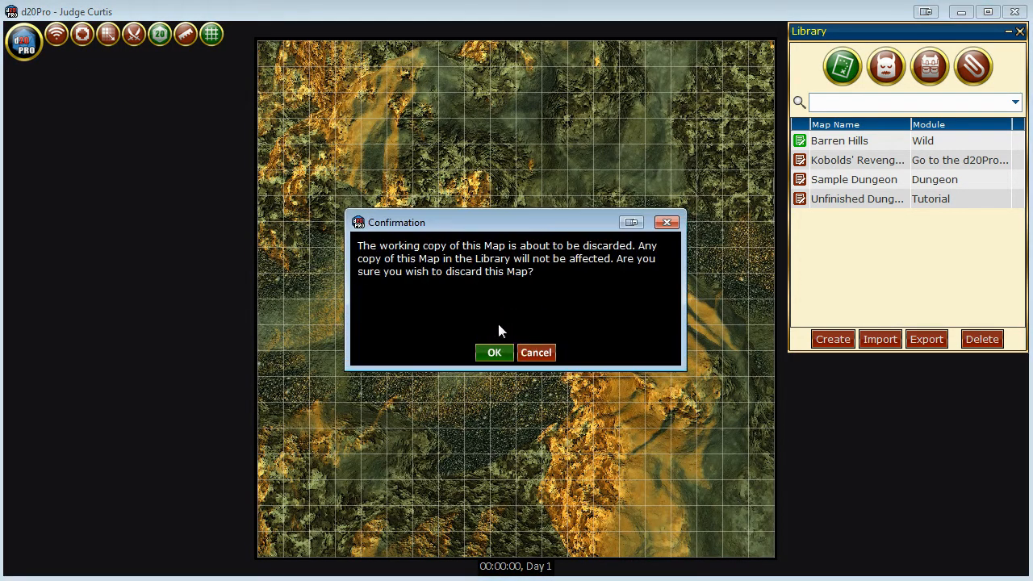
{"action": "left_click", "coordinate": [492, 350]}
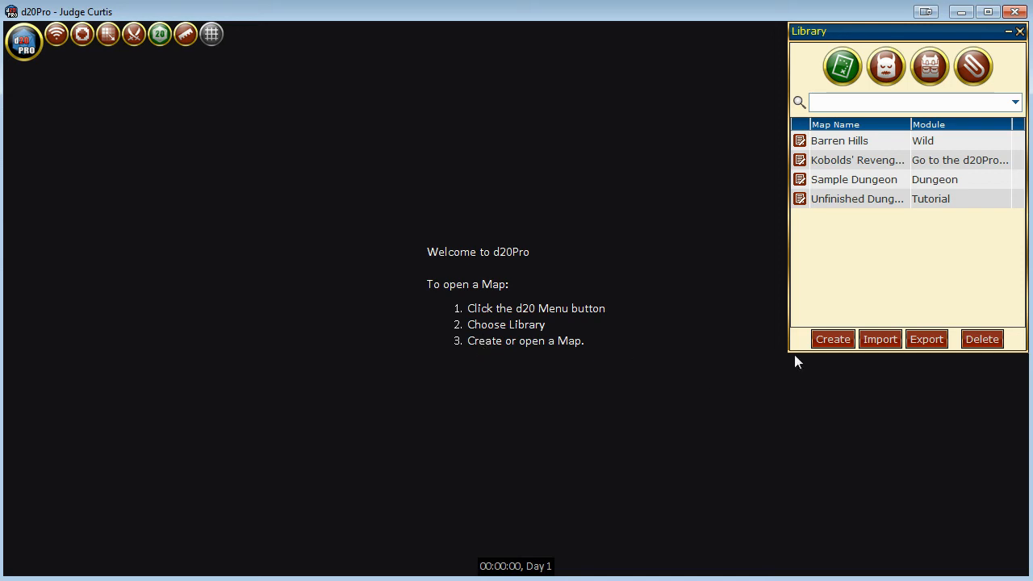
Open the options for creating a new map, switch to the web browser, and examine the Castle map page on RPGMapShare.
{"action": "left_click", "coordinate": [843, 341]}
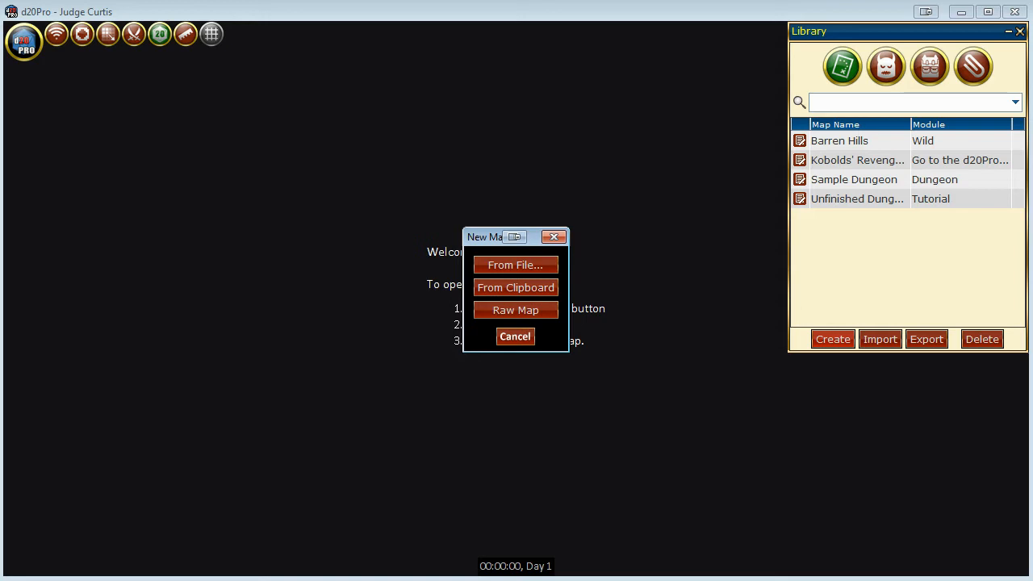
{"action": "key", "text": "alt+Tab"}
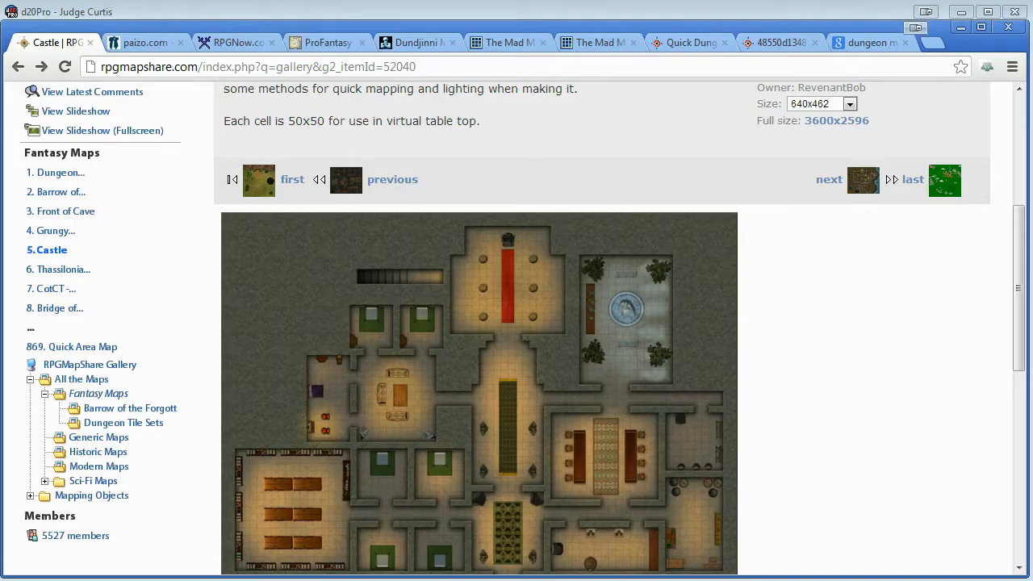
{"action": "left_click", "coordinate": [948, 338]}
{"action": "scroll", "coordinate": [944, 336], "scroll_direction": "up", "scroll_amount": 4}
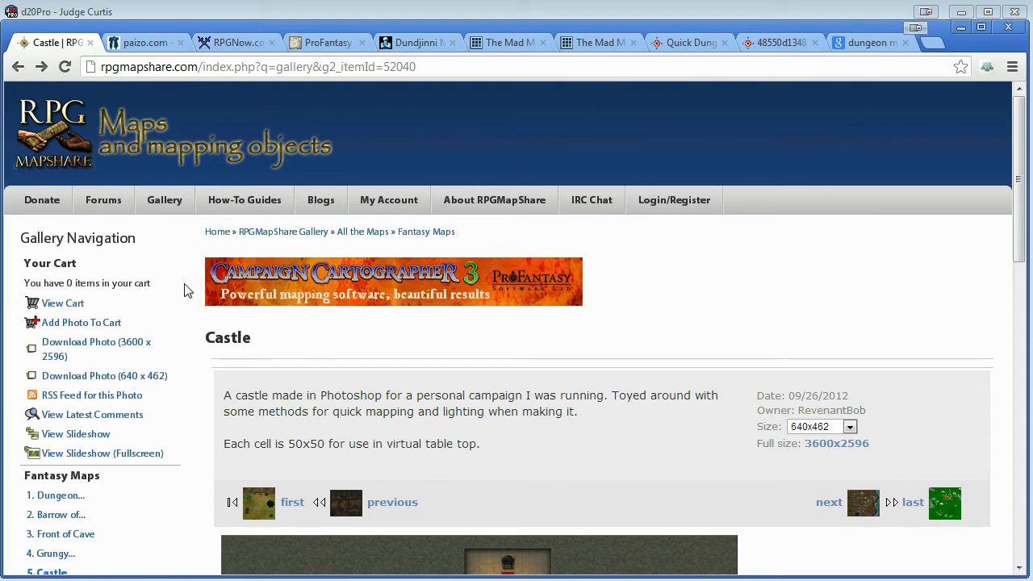
{"action": "scroll", "coordinate": [282, 383], "scroll_direction": "down", "scroll_amount": 1}
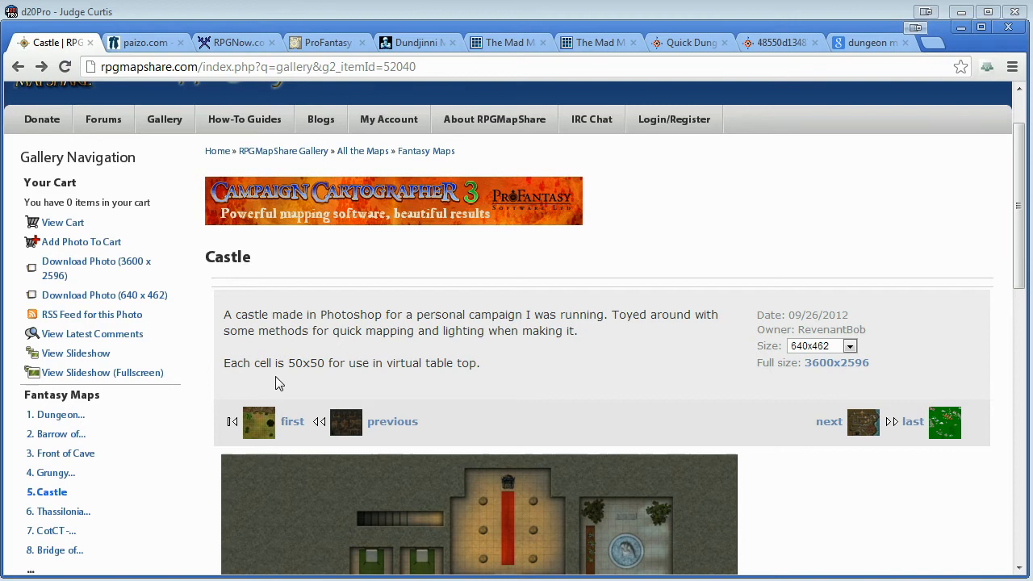
{"action": "scroll", "coordinate": [575, 398], "scroll_direction": "down", "scroll_amount": 4}
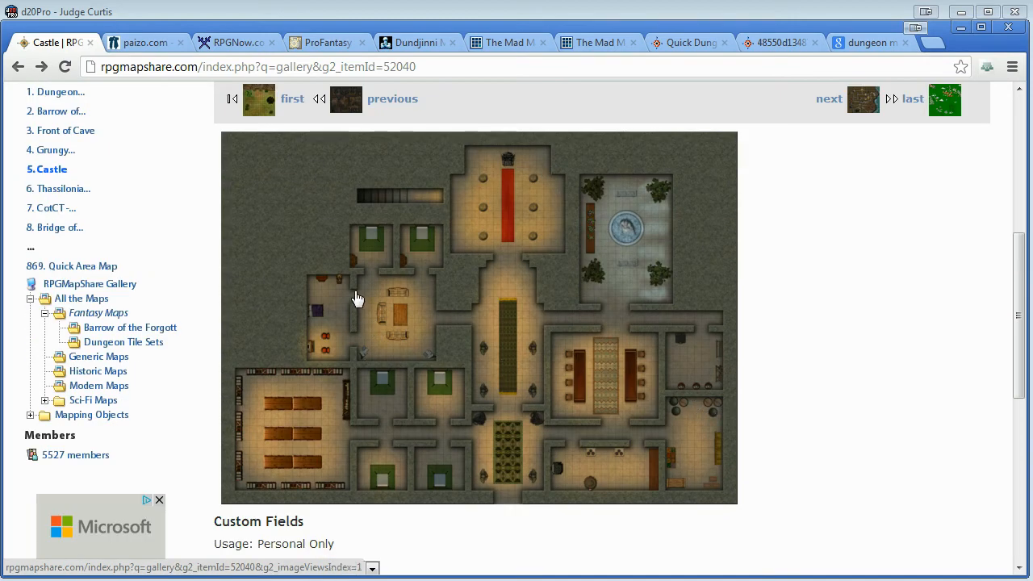
{"action": "scroll", "coordinate": [832, 349], "scroll_direction": "up", "scroll_amount": 1}
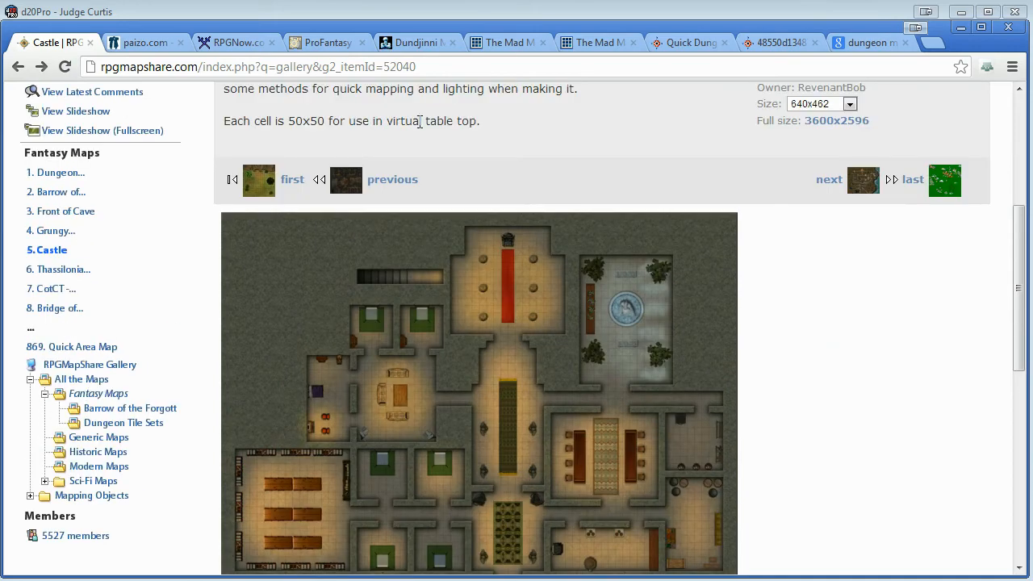
Review Paizo's GameMastery Map Pack: Town page, including its description and sample map images.
{"action": "left_click", "coordinate": [130, 40]}
{"action": "scroll", "coordinate": [487, 274], "scroll_direction": "up", "scroll_amount": 5}
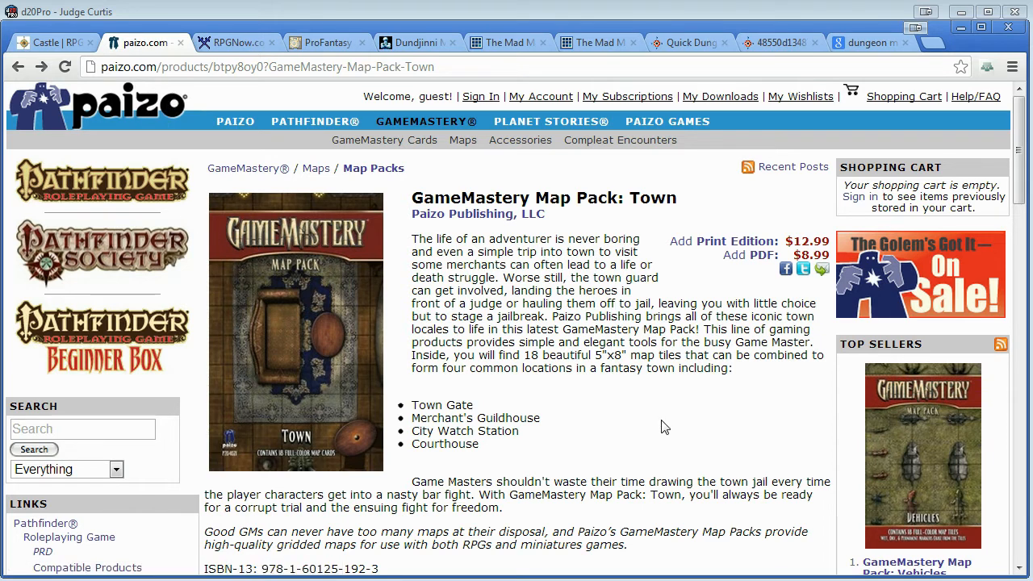
{"action": "scroll", "coordinate": [662, 426], "scroll_direction": "down", "scroll_amount": 6}
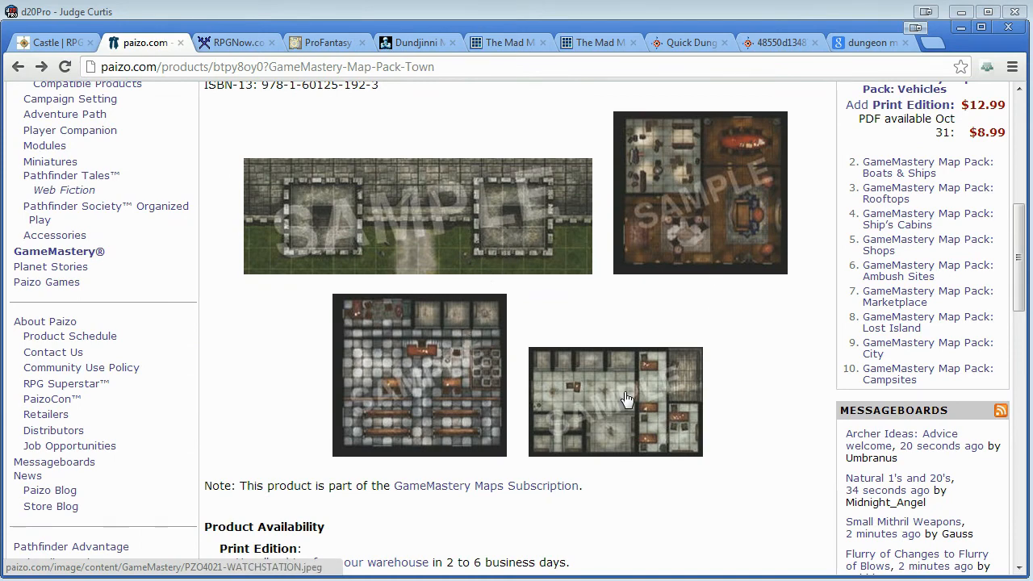
{"action": "scroll", "coordinate": [745, 422], "scroll_direction": "up", "scroll_amount": 6}
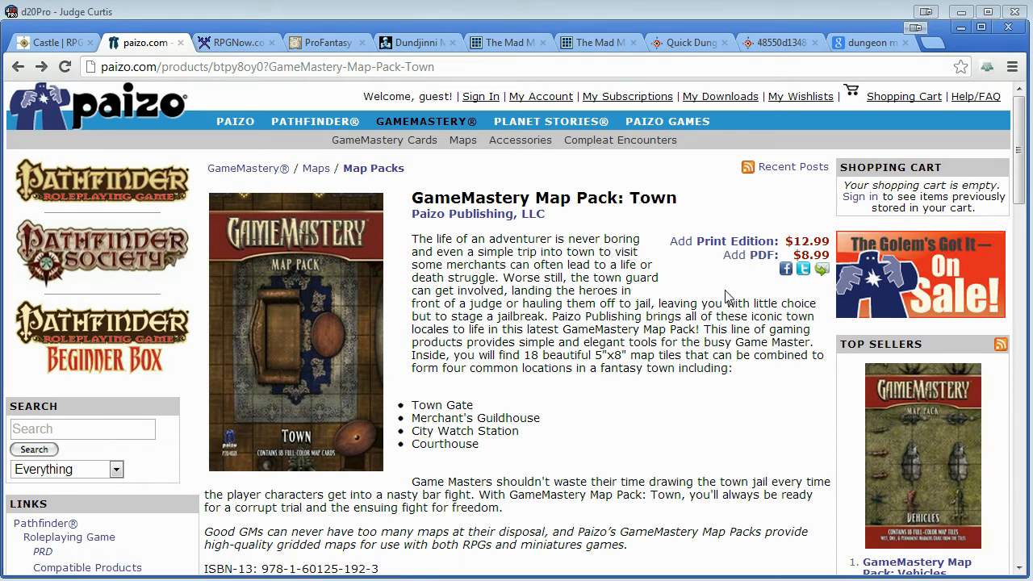
Browse the vtt keyword search results for tabletop maps on RPGNow.
{"action": "left_click", "coordinate": [225, 44]}
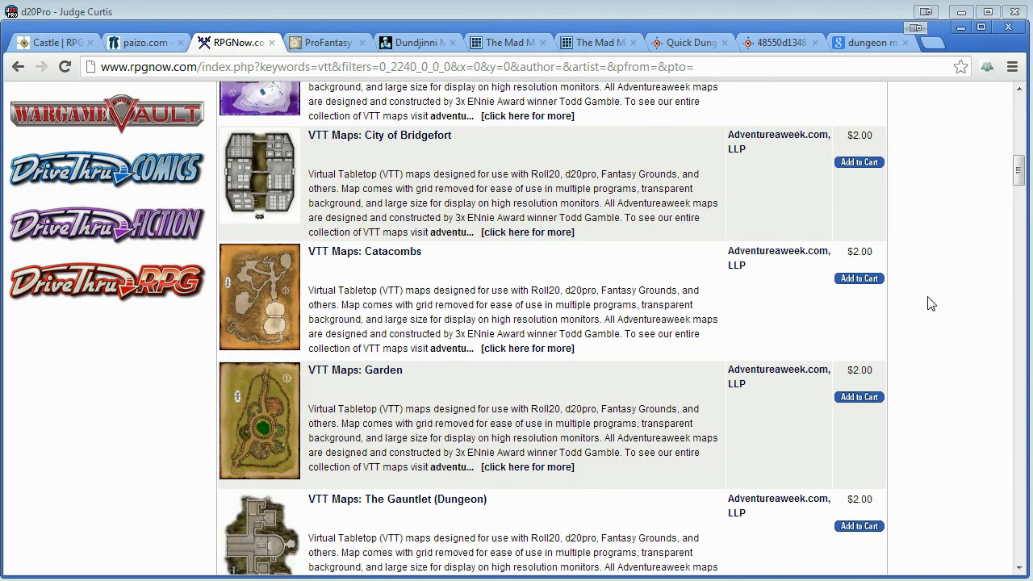
{"action": "left_click_drag", "start_coordinate": [1019, 184], "coordinate": [1019, 128]}
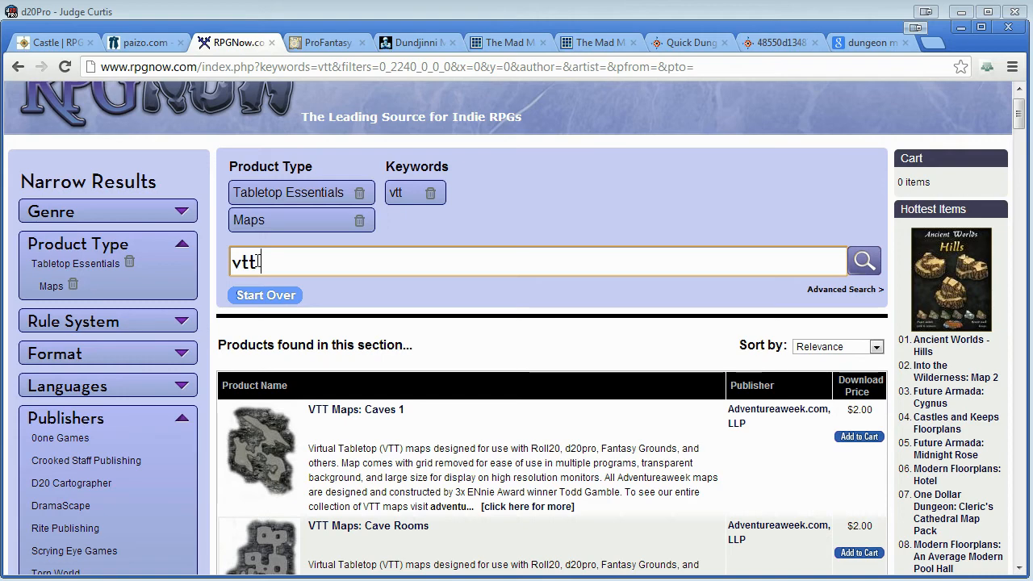
{"action": "scroll", "coordinate": [258, 262], "scroll_direction": "down", "scroll_amount": 3}
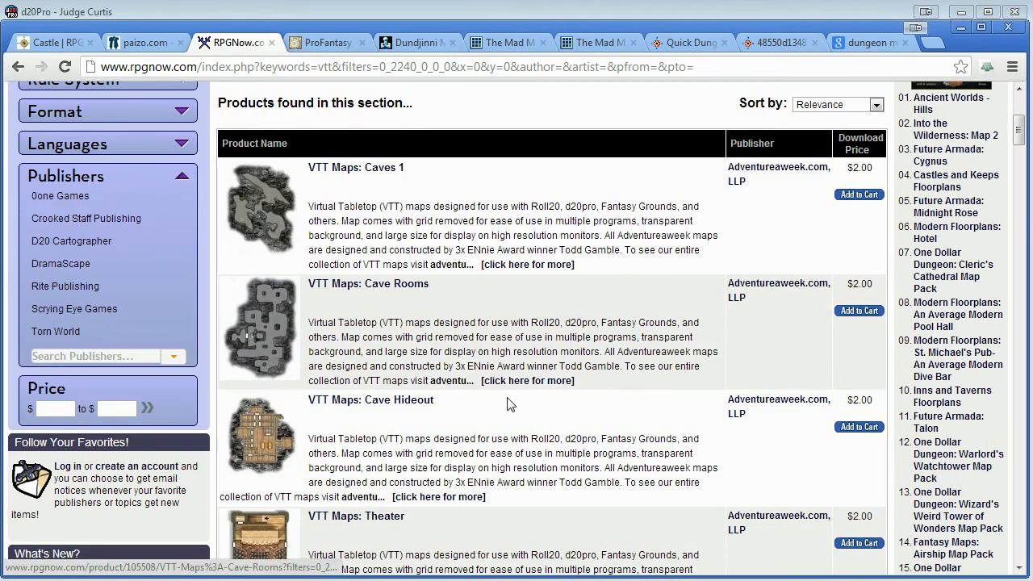
{"action": "left_click_drag", "start_coordinate": [1022, 139], "coordinate": [1027, 183]}
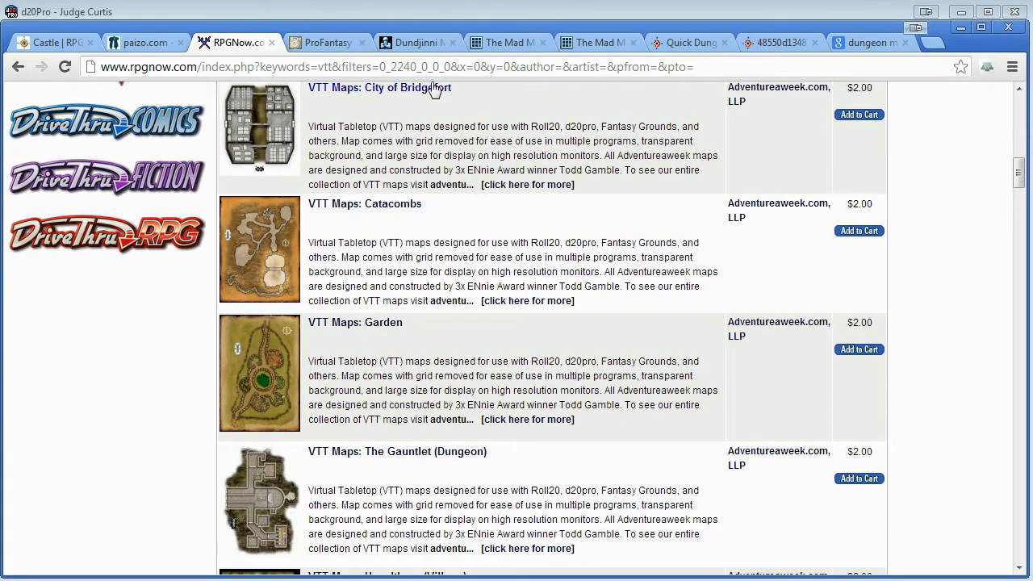
Look over ProFantasy's Dungeon Designer 3 product page and the gallery of maps made with Dundjinni.
{"action": "left_click", "coordinate": [322, 43]}
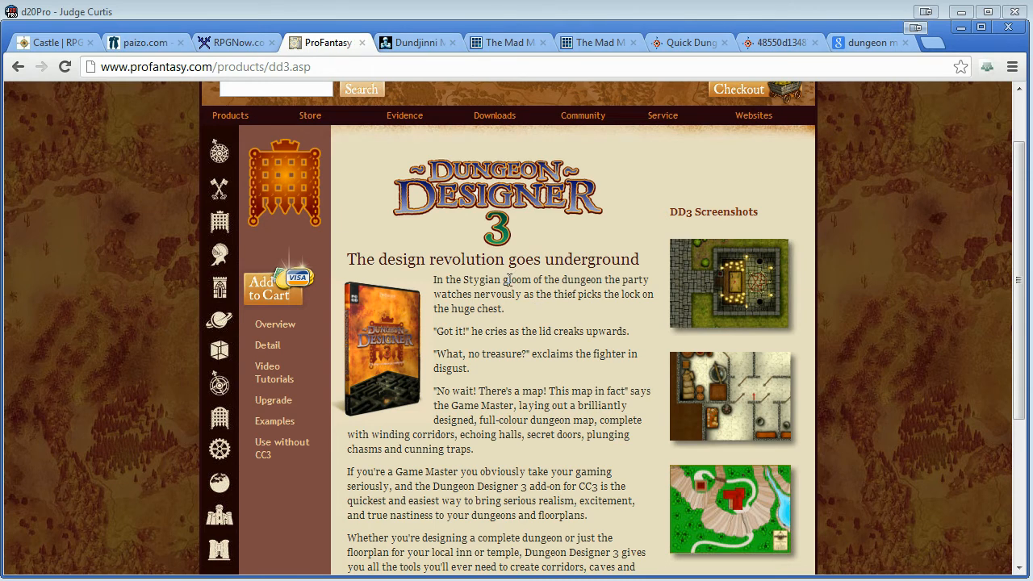
{"action": "scroll", "coordinate": [508, 281], "scroll_direction": "up", "scroll_amount": 1}
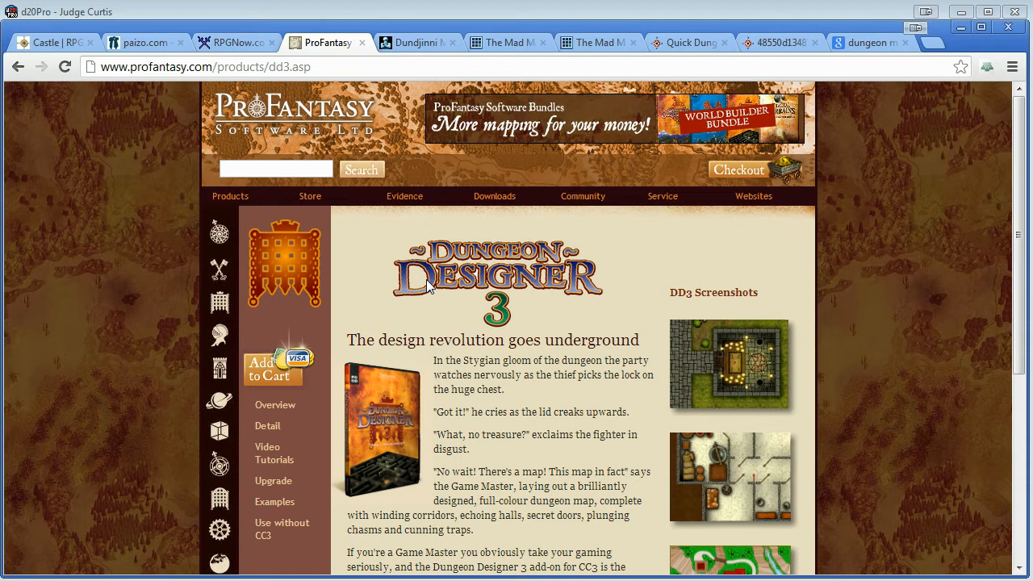
{"action": "scroll", "coordinate": [689, 419], "scroll_direction": "down", "scroll_amount": 1}
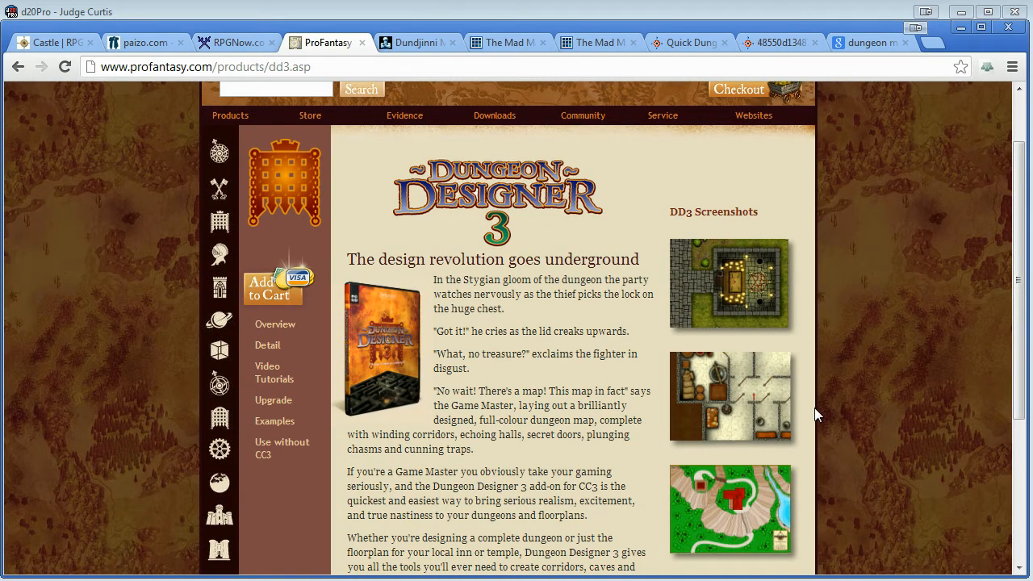
{"action": "left_click", "coordinate": [414, 43]}
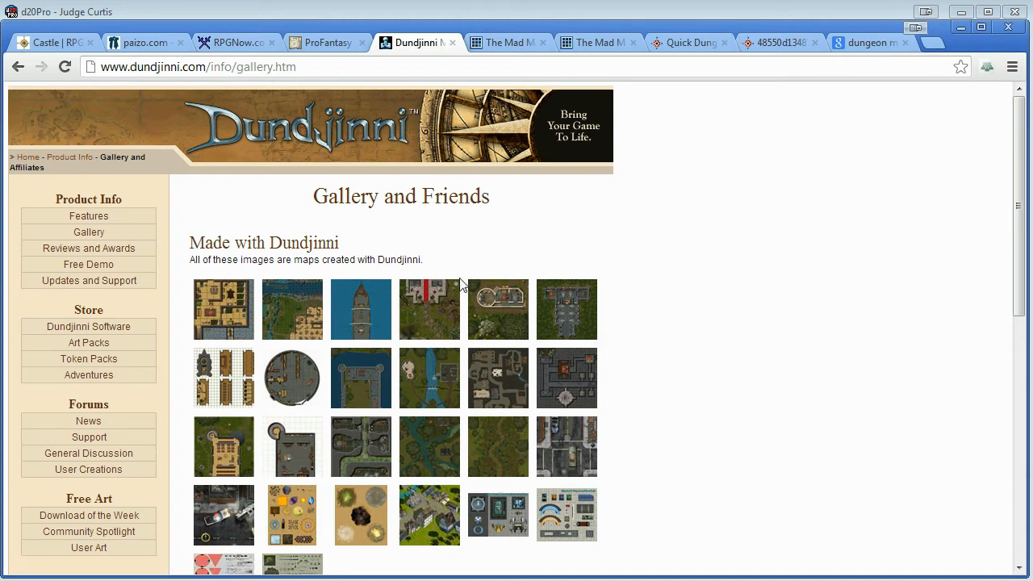
Examine the dungeon map on educatedgamer.net, first as a gallery preview and at full size around its furnished rooms.
{"action": "left_click", "coordinate": [509, 41]}
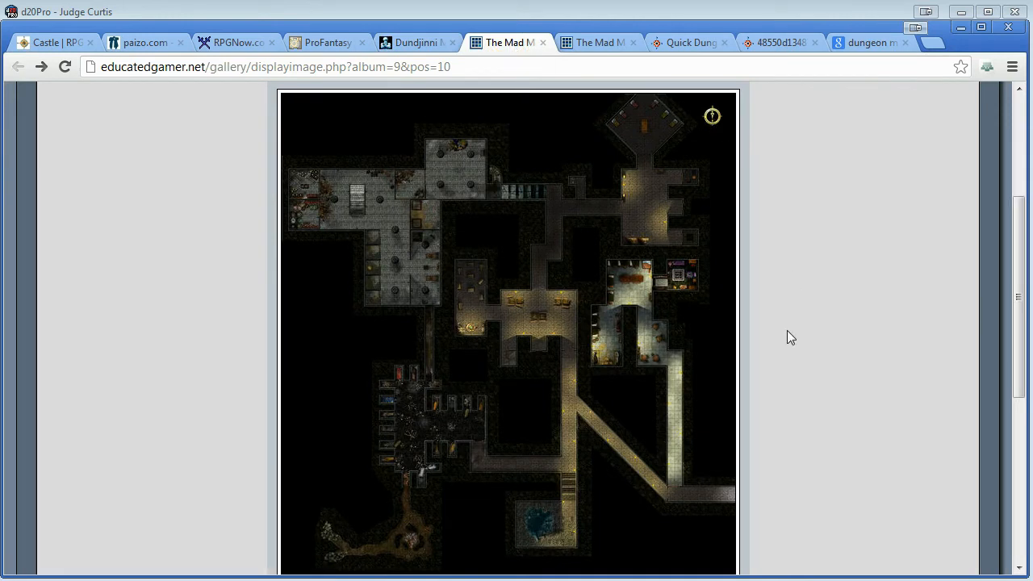
{"action": "scroll", "coordinate": [595, 323], "scroll_direction": "up", "scroll_amount": 2}
{"action": "scroll", "coordinate": [595, 323], "scroll_direction": "down", "scroll_amount": 3}
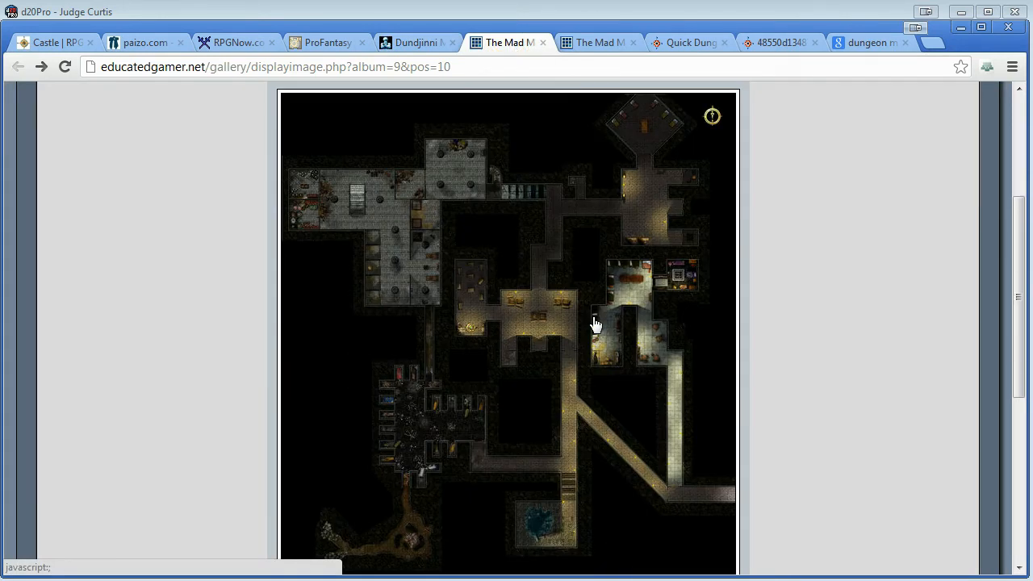
{"action": "scroll", "coordinate": [595, 323], "scroll_direction": "down", "scroll_amount": 1}
{"action": "scroll", "coordinate": [595, 323], "scroll_direction": "up", "scroll_amount": 2}
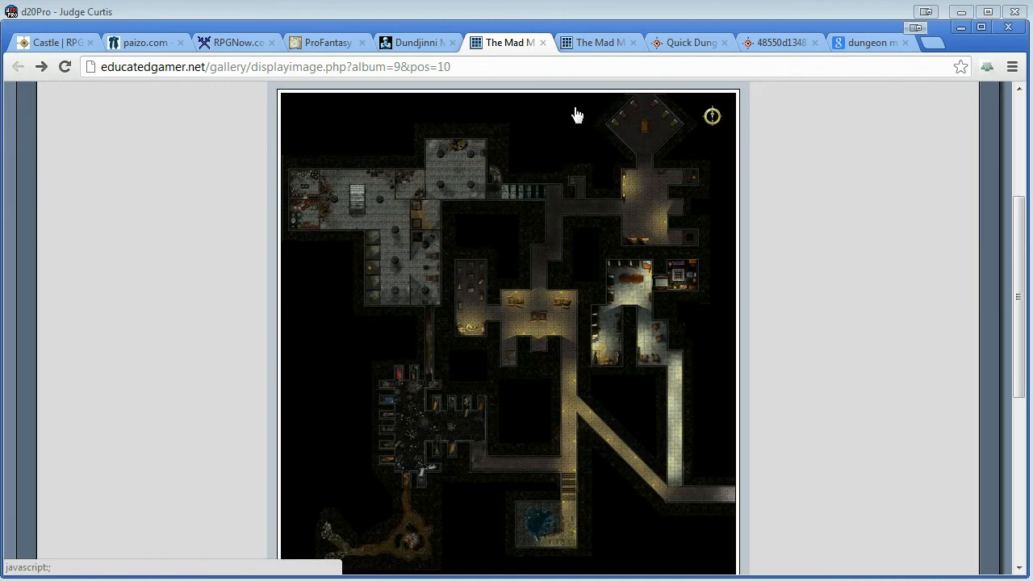
{"action": "left_click", "coordinate": [603, 42]}
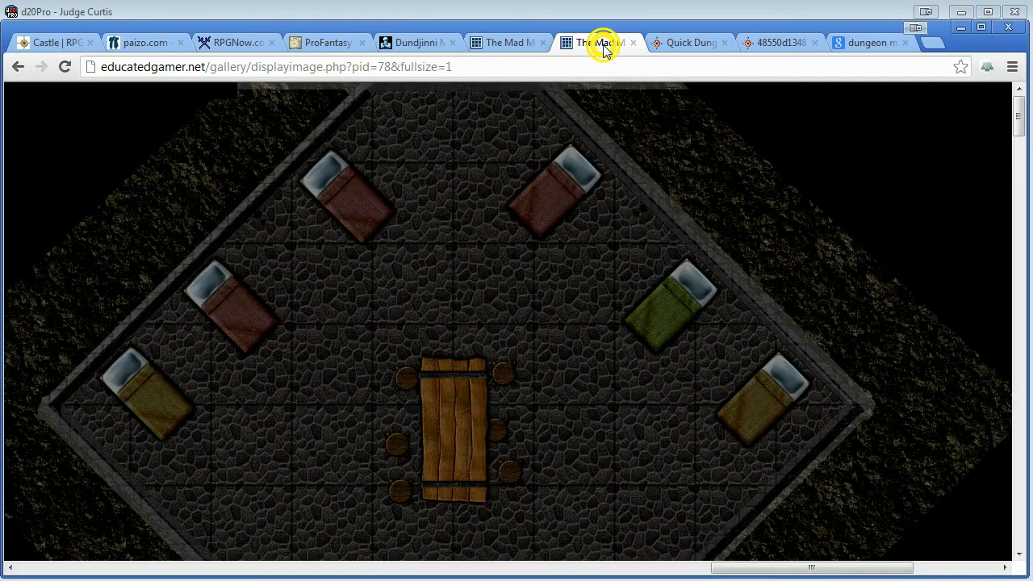
{"action": "left_click_drag", "start_coordinate": [749, 568], "coordinate": [825, 537]}
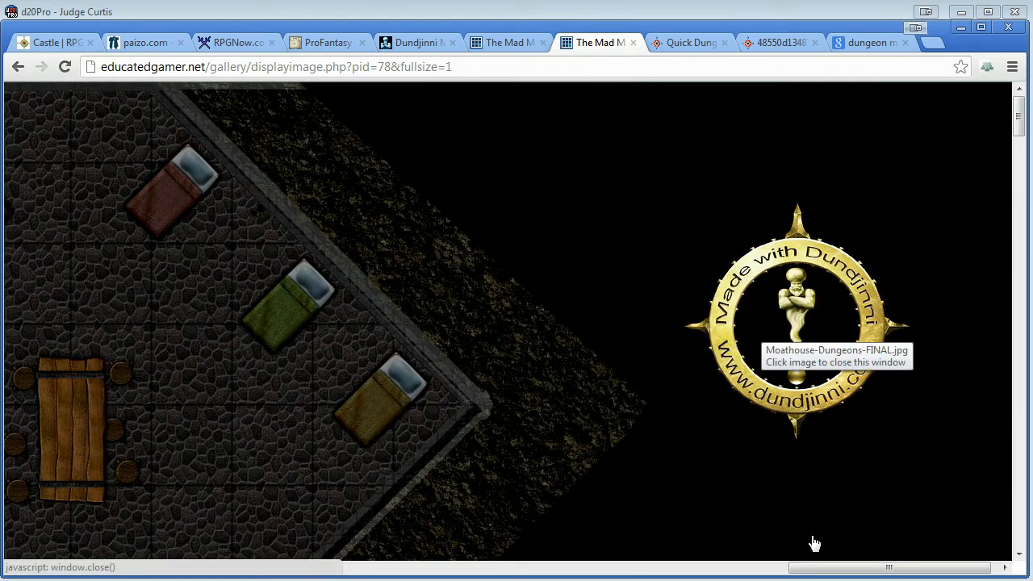
{"action": "left_click_drag", "start_coordinate": [886, 572], "coordinate": [796, 568]}
{"action": "left_click_drag", "start_coordinate": [1019, 117], "coordinate": [1027, 278]}
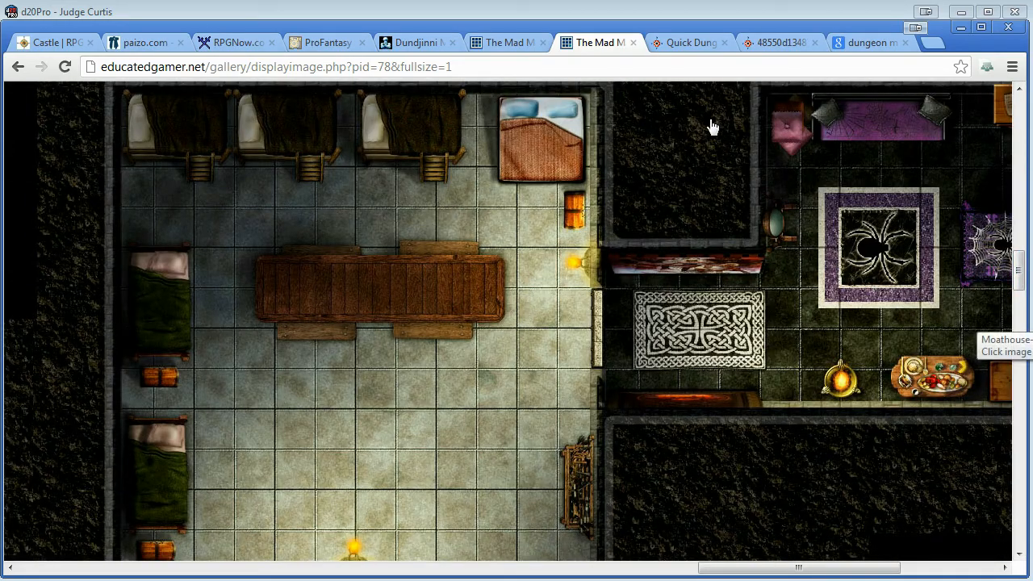
Review the Quick Dungeon Practice thread on Cartographers' Guild down to its attached map thumbnail.
{"action": "left_click", "coordinate": [688, 51]}
{"action": "scroll", "coordinate": [680, 402], "scroll_direction": "up", "scroll_amount": 6}
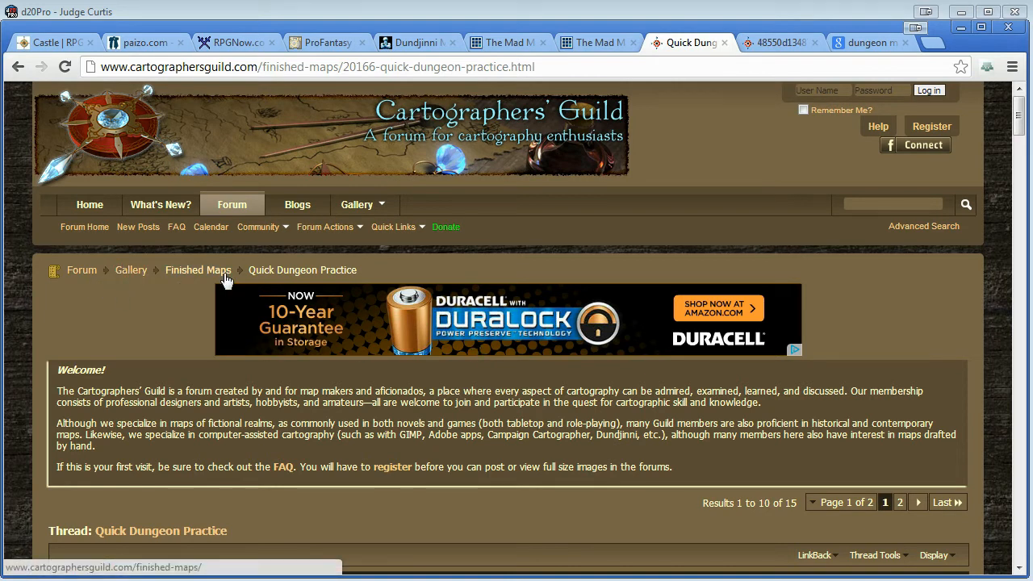
{"action": "scroll", "coordinate": [367, 451], "scroll_direction": "down", "scroll_amount": 5}
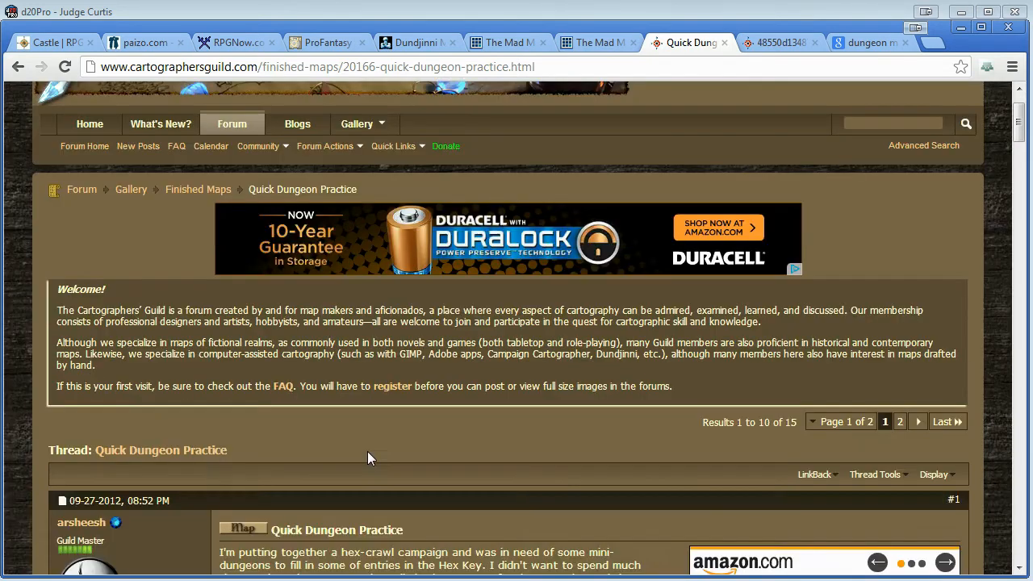
{"action": "scroll", "coordinate": [369, 459], "scroll_direction": "down", "scroll_amount": 1}
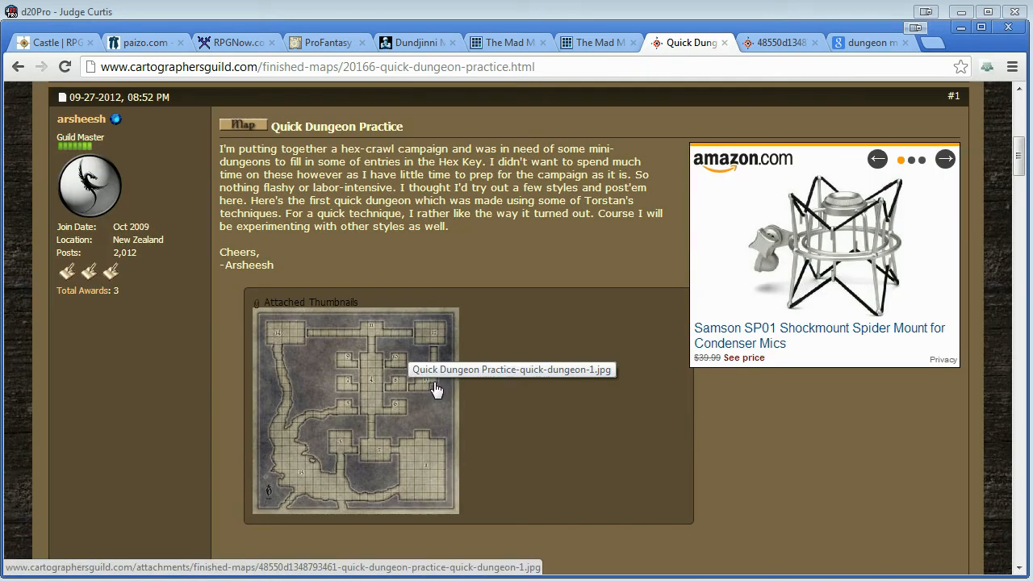
Inspect the Quick Dungeon Practice map image at full size around its numbered rooms, and fit the whole map in view.
{"action": "left_click", "coordinate": [780, 45]}
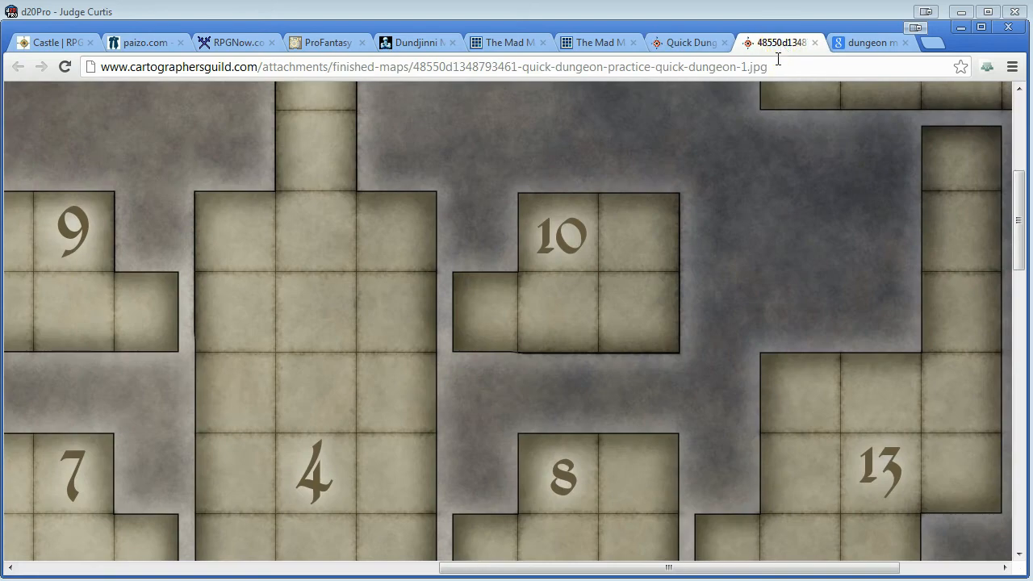
{"action": "scroll", "coordinate": [662, 364], "scroll_direction": "up", "scroll_amount": 4}
{"action": "scroll", "coordinate": [662, 364], "scroll_direction": "down", "scroll_amount": 4}
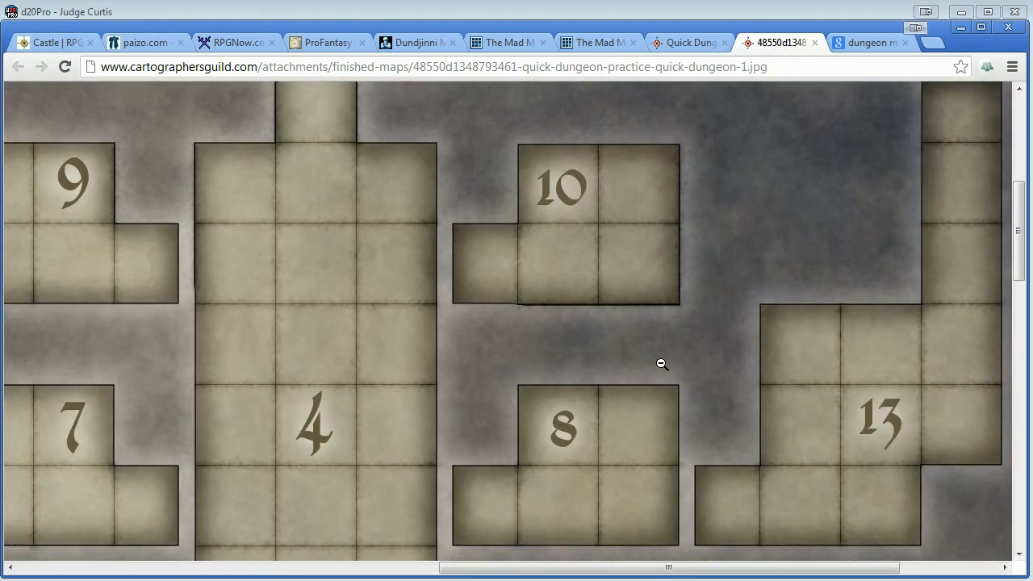
{"action": "left_click", "coordinate": [662, 366]}
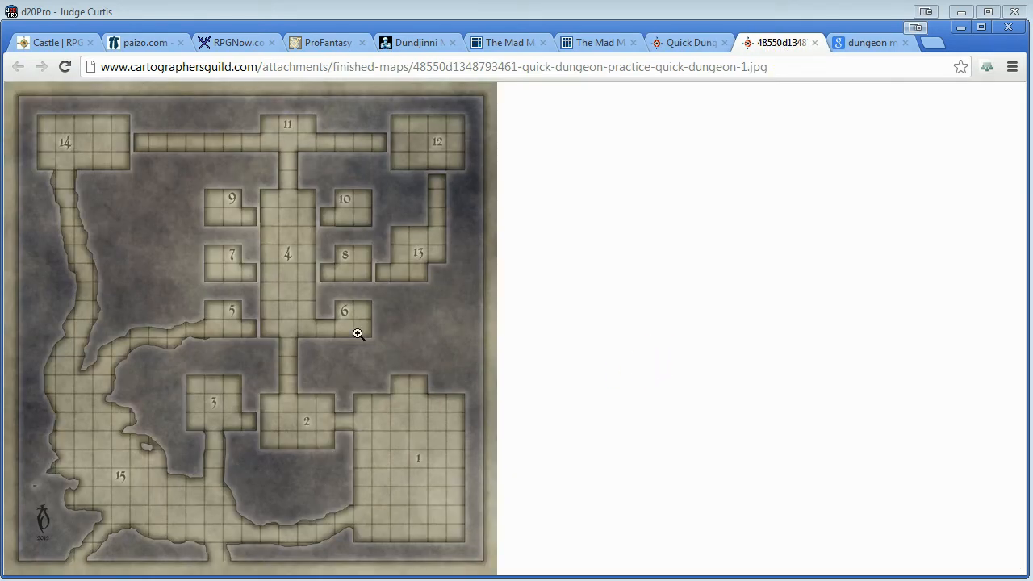
Browse the Google image results for dungeon map, previewing several maps for their dimensions and sources.
{"action": "left_click", "coordinate": [864, 42]}
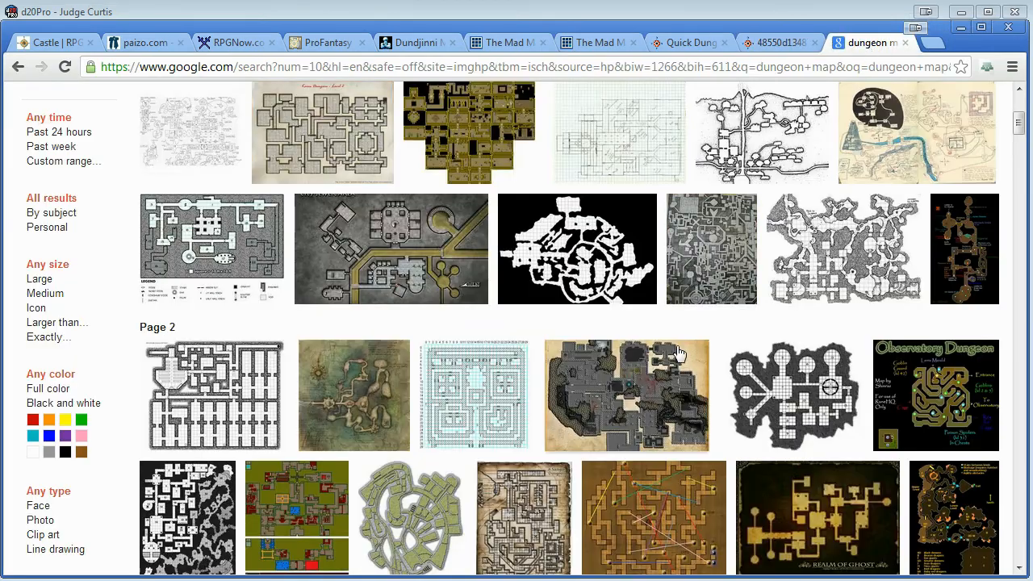
{"action": "scroll", "coordinate": [678, 352], "scroll_direction": "up", "scroll_amount": 4}
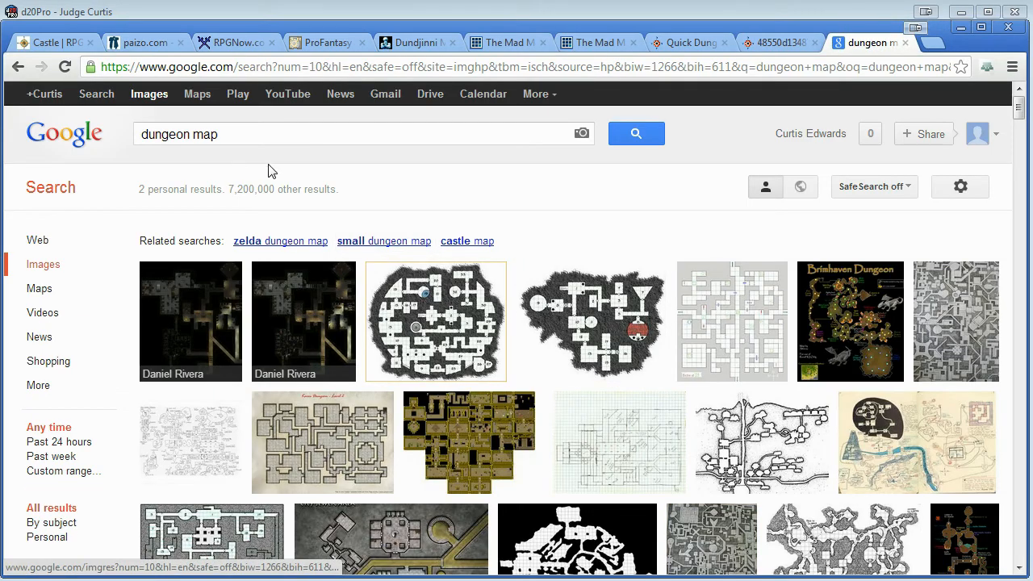
{"action": "scroll", "coordinate": [395, 360], "scroll_direction": "down", "scroll_amount": 3}
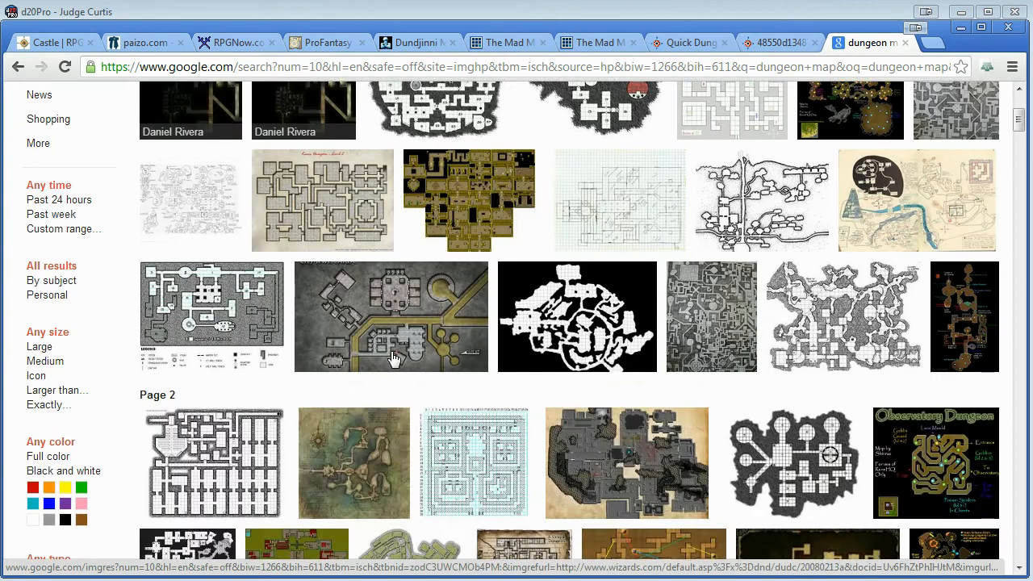
{"action": "mouse_move", "coordinate": [565, 324]}
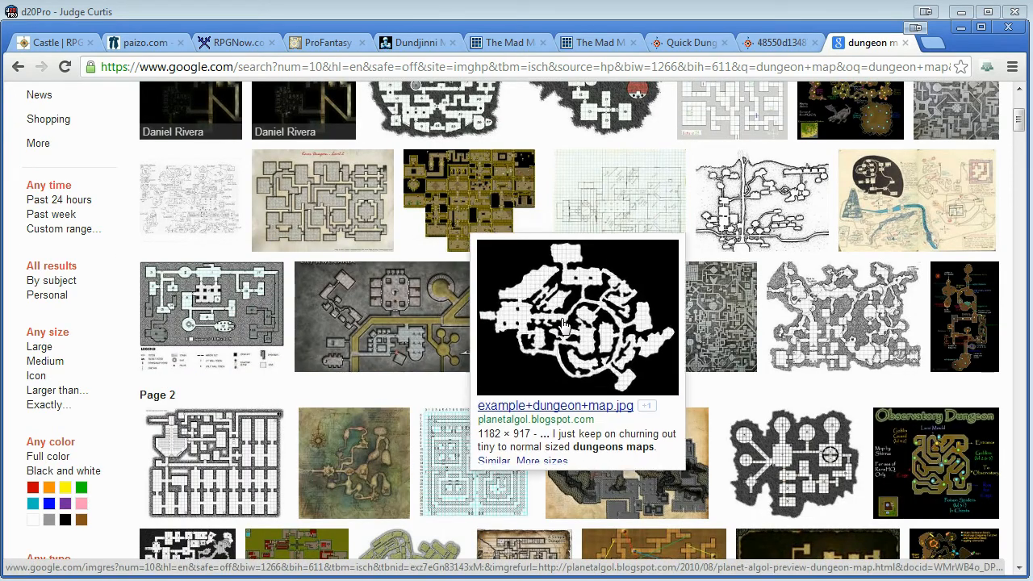
{"action": "mouse_move", "coordinate": [813, 323]}
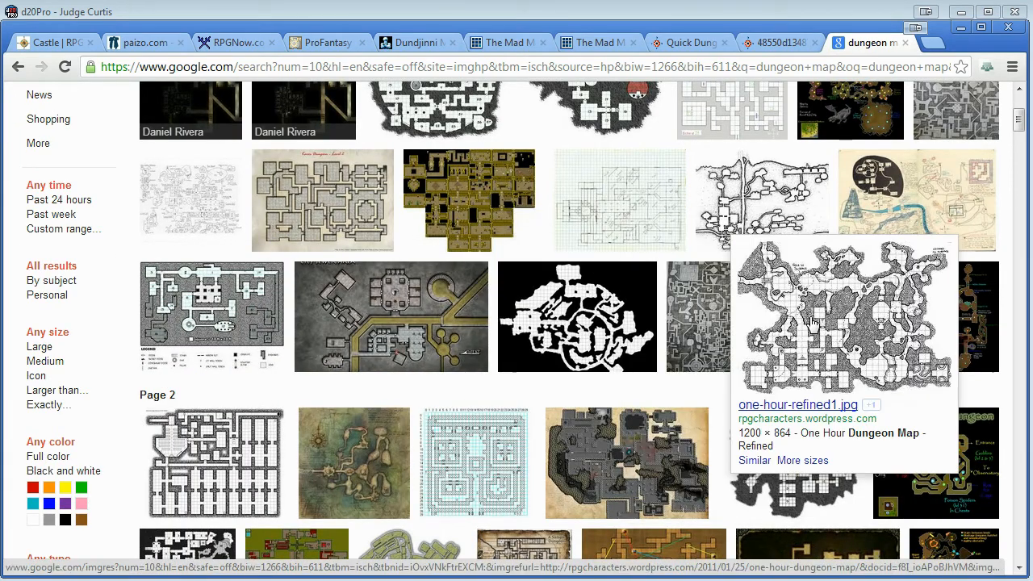
{"action": "mouse_move", "coordinate": [818, 508]}
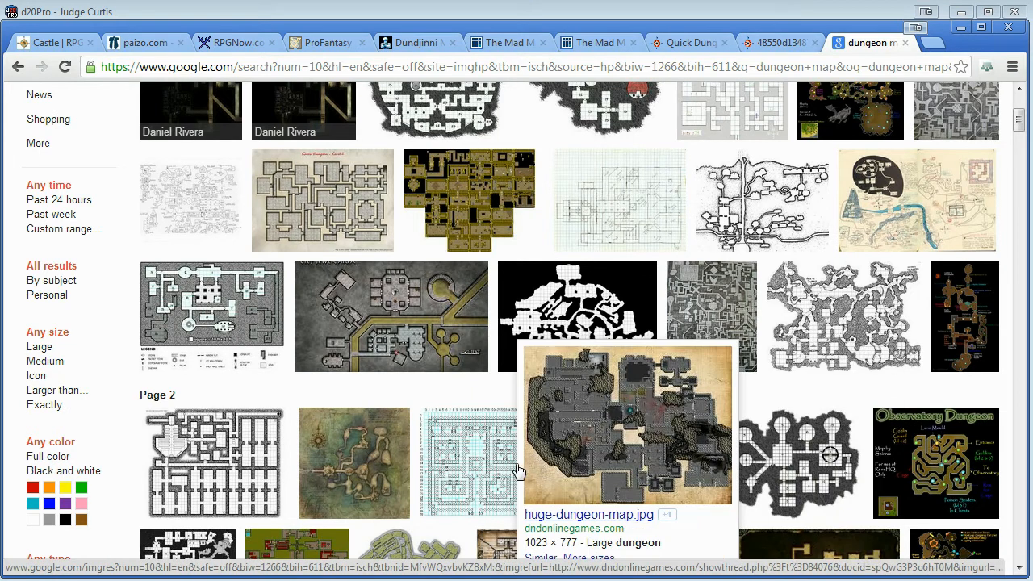
{"action": "mouse_move", "coordinate": [372, 445]}
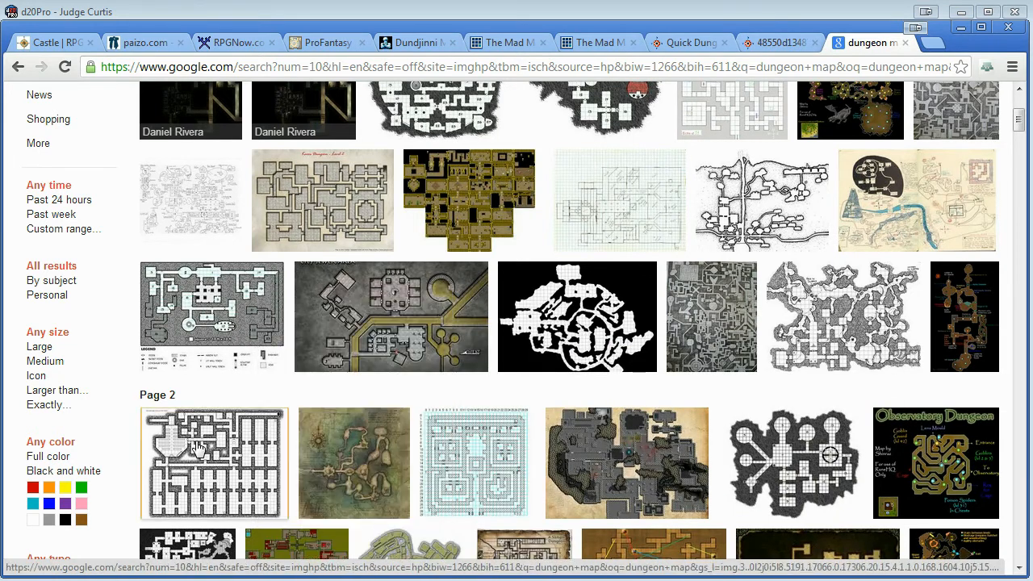
{"action": "mouse_move", "coordinate": [197, 448]}
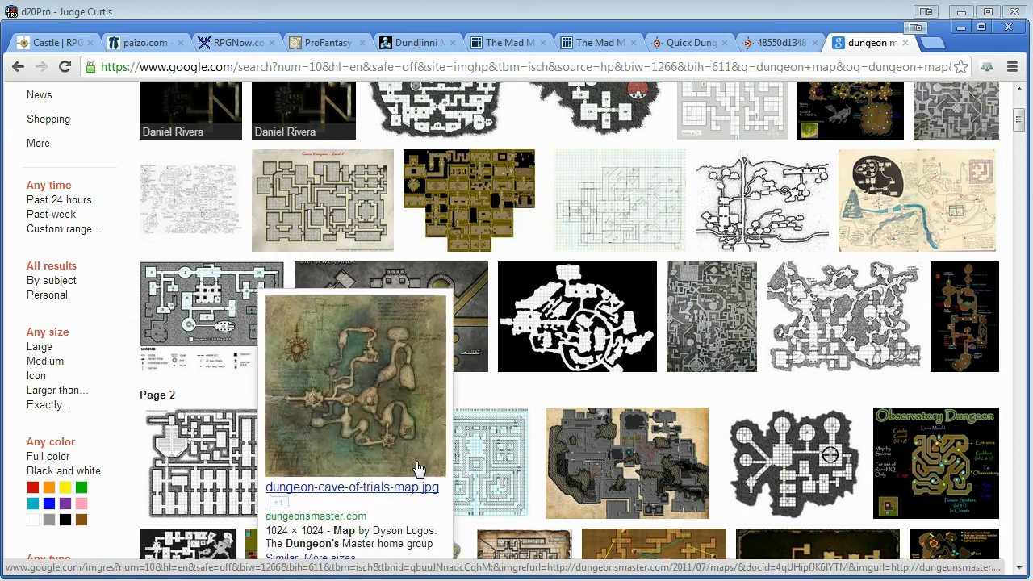
{"action": "mouse_move", "coordinate": [510, 462]}
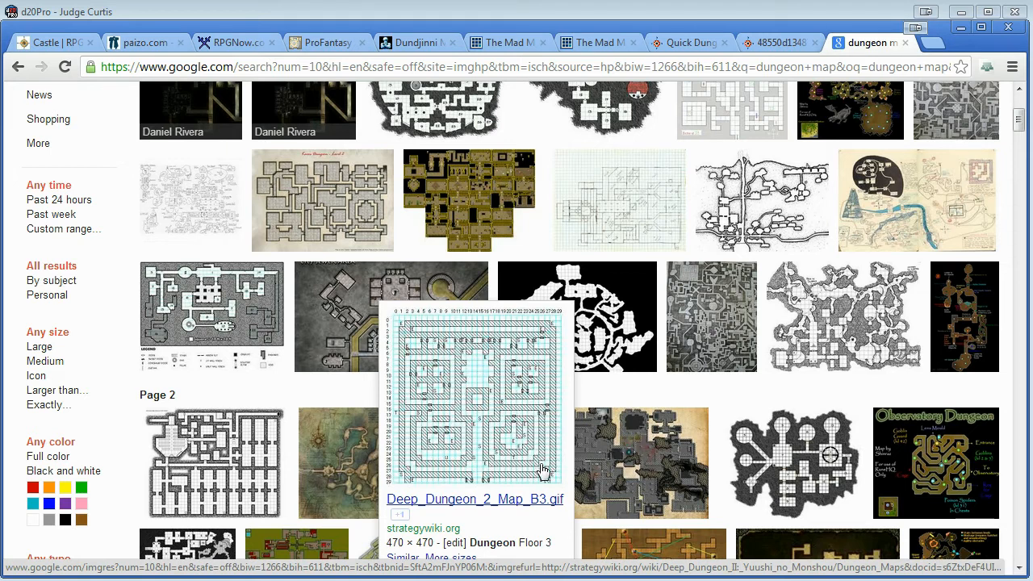
Review the Castle map page on RPGMapShare for its cell size, virtual table top note and available image sizes.
{"action": "left_click", "coordinate": [55, 45]}
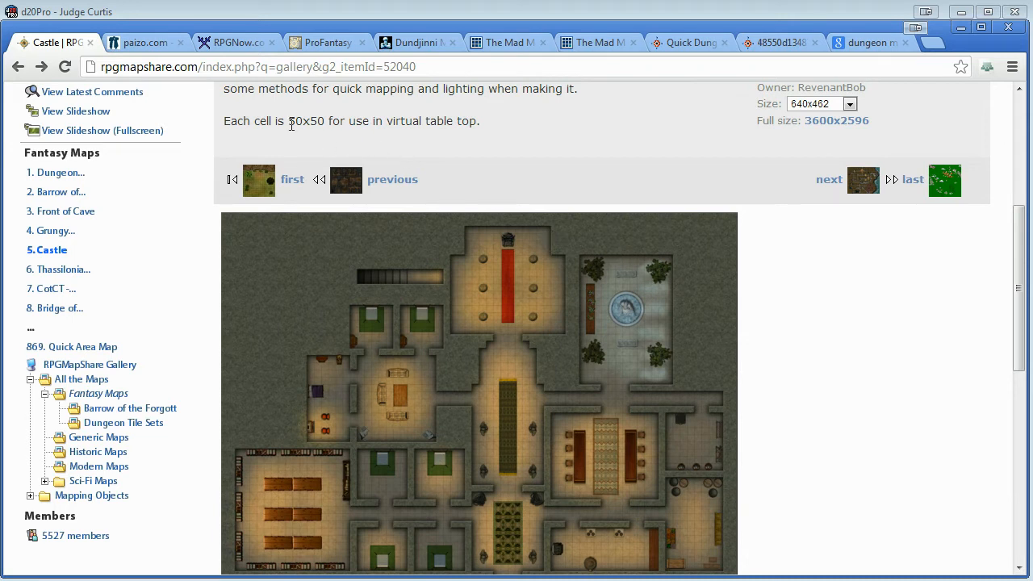
{"action": "scroll", "coordinate": [267, 128], "scroll_direction": "up", "scroll_amount": 1}
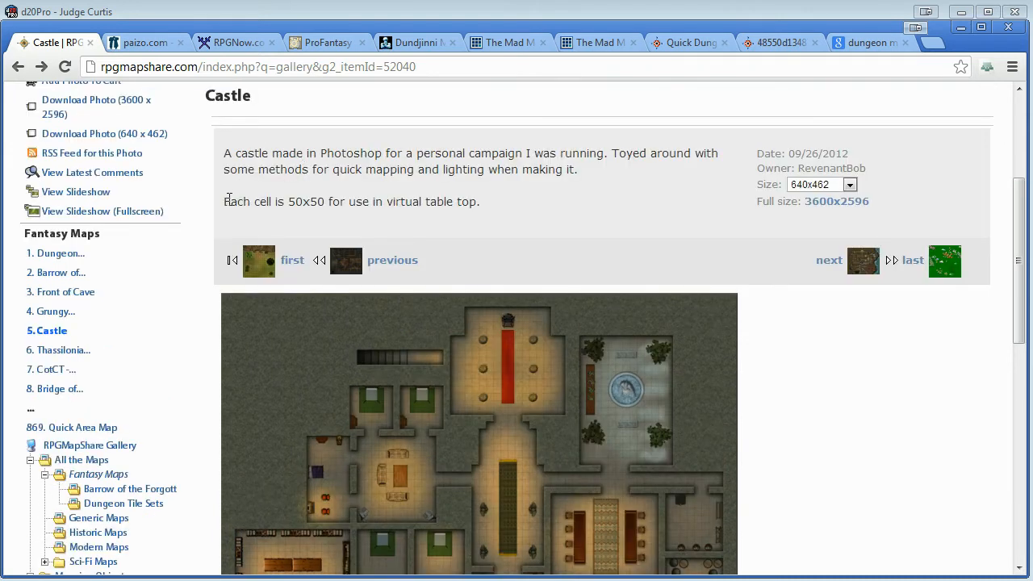
{"action": "left_click_drag", "start_coordinate": [288, 202], "coordinate": [324, 202]}
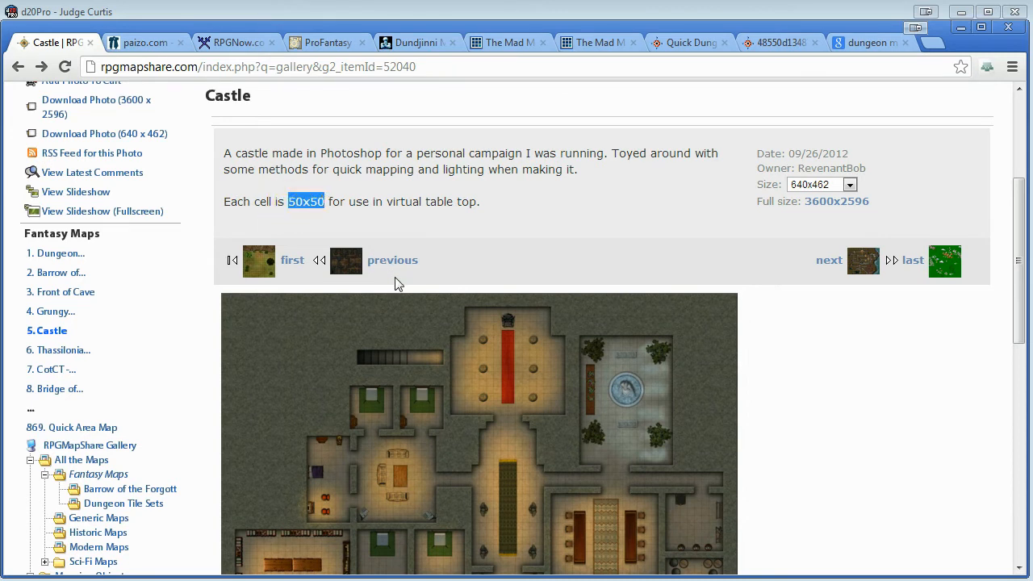
{"action": "left_click_drag", "start_coordinate": [388, 202], "coordinate": [477, 202]}
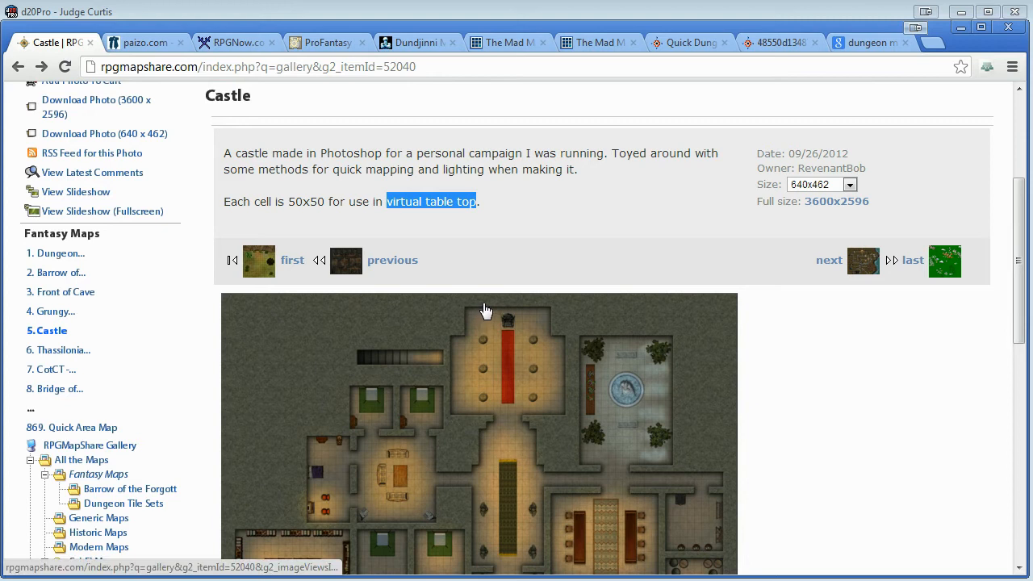
{"action": "left_click", "coordinate": [539, 214]}
{"action": "scroll", "coordinate": [786, 367], "scroll_direction": "down", "scroll_amount": 1}
{"action": "scroll", "coordinate": [782, 318], "scroll_direction": "up", "scroll_amount": 1}
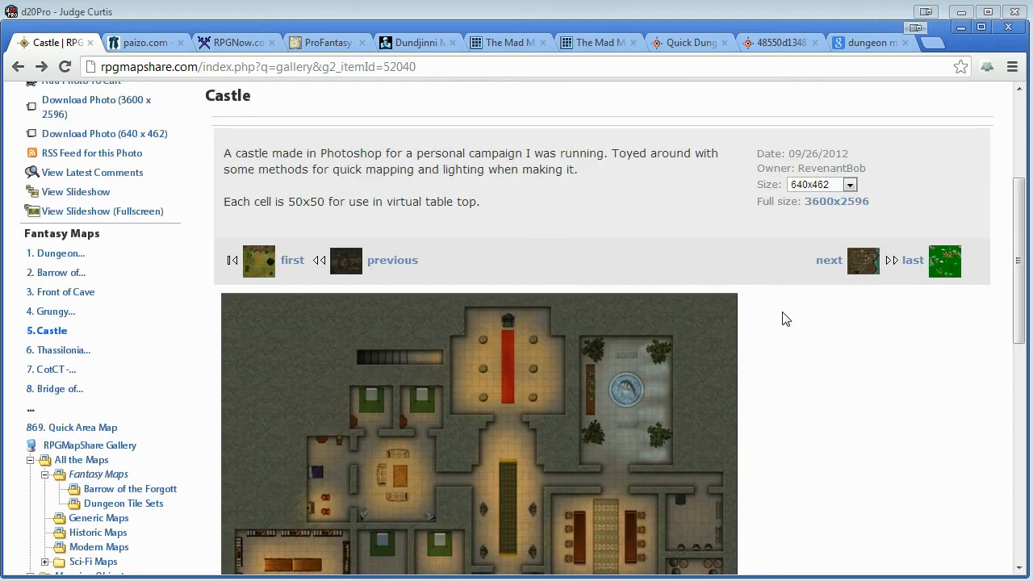
{"action": "left_click", "coordinate": [849, 185]}
{"action": "left_click", "coordinate": [846, 199]}
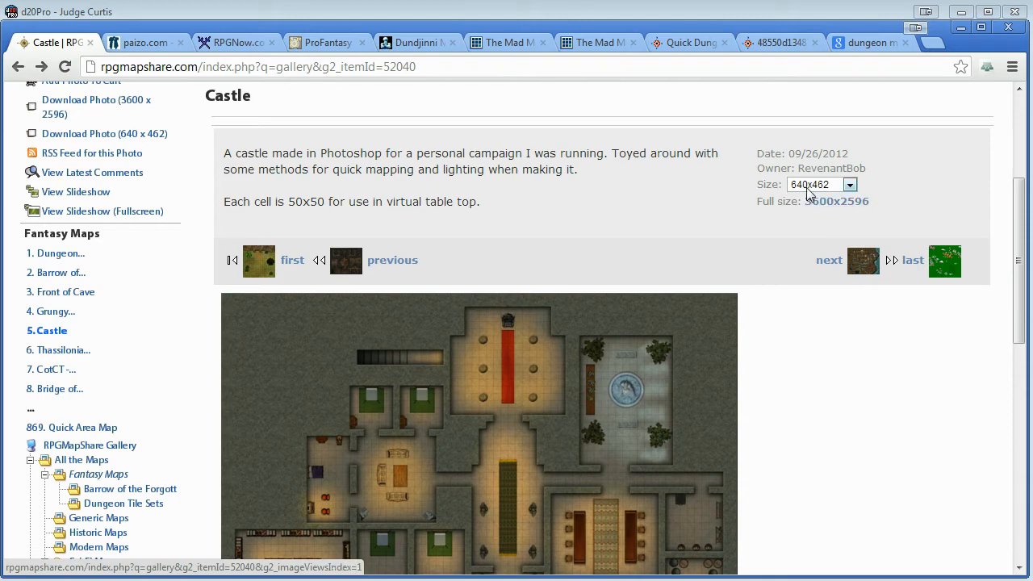
Switch to d20Pro and start a new map from the Castle.jpg image file in Downloads.
{"action": "left_click", "coordinate": [444, 17]}
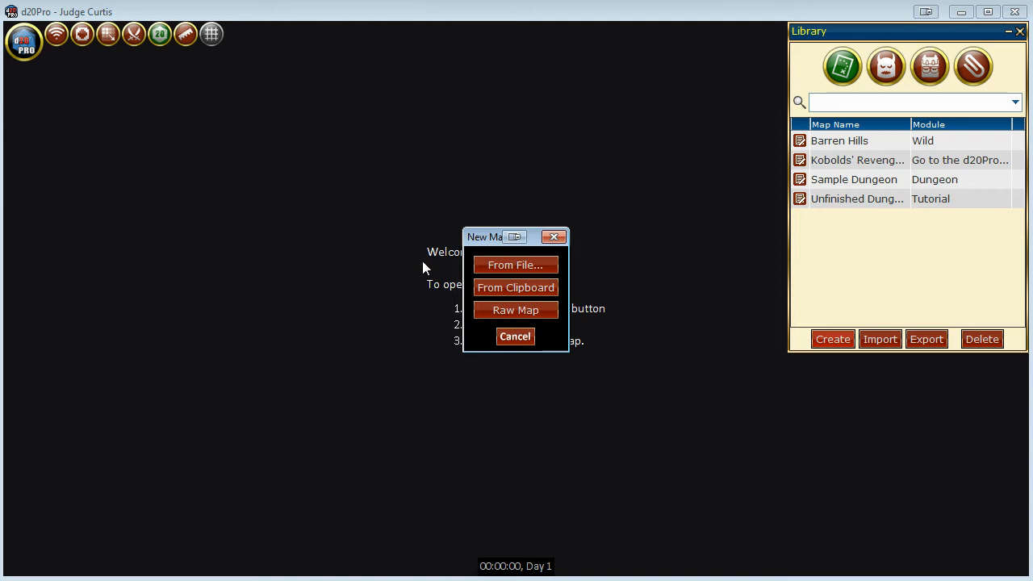
{"action": "left_click", "coordinate": [543, 275]}
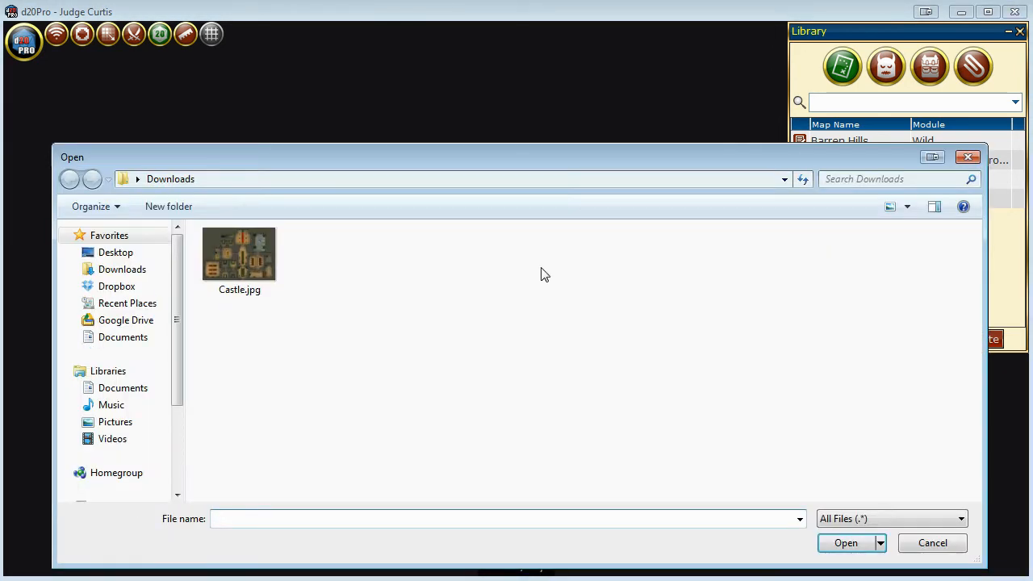
{"action": "left_click", "coordinate": [257, 235]}
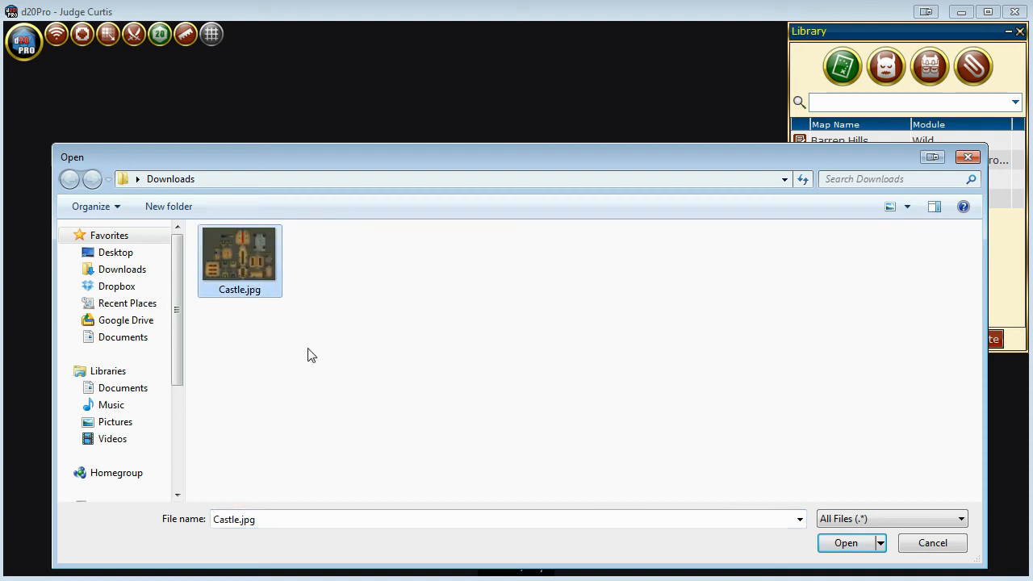
{"action": "left_click", "coordinate": [846, 543]}
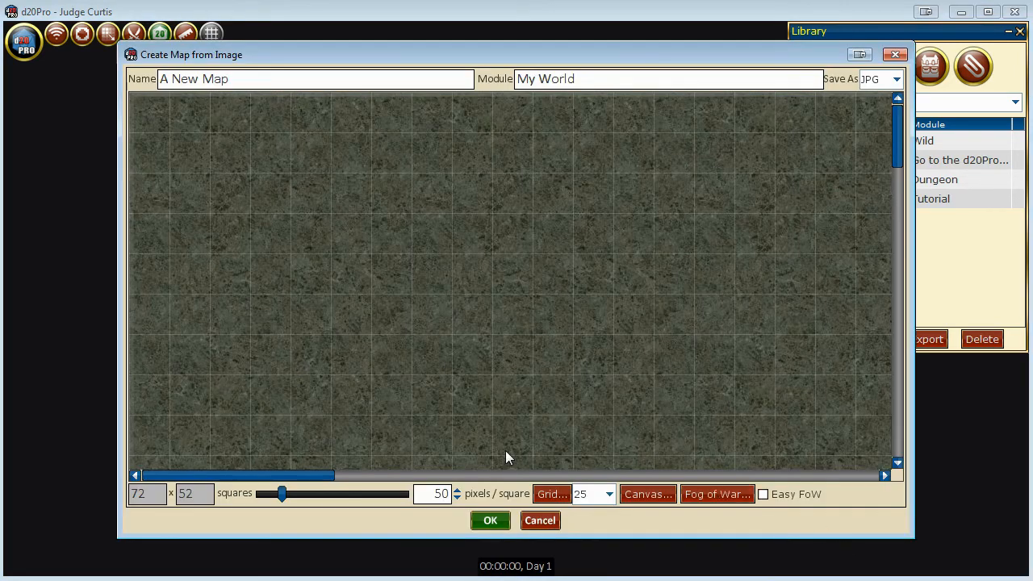
Try smaller and larger pixels-per-square values against the castle image's own grid, and return the setting to 50.
{"action": "left_click_drag", "start_coordinate": [897, 149], "coordinate": [904, 331]}
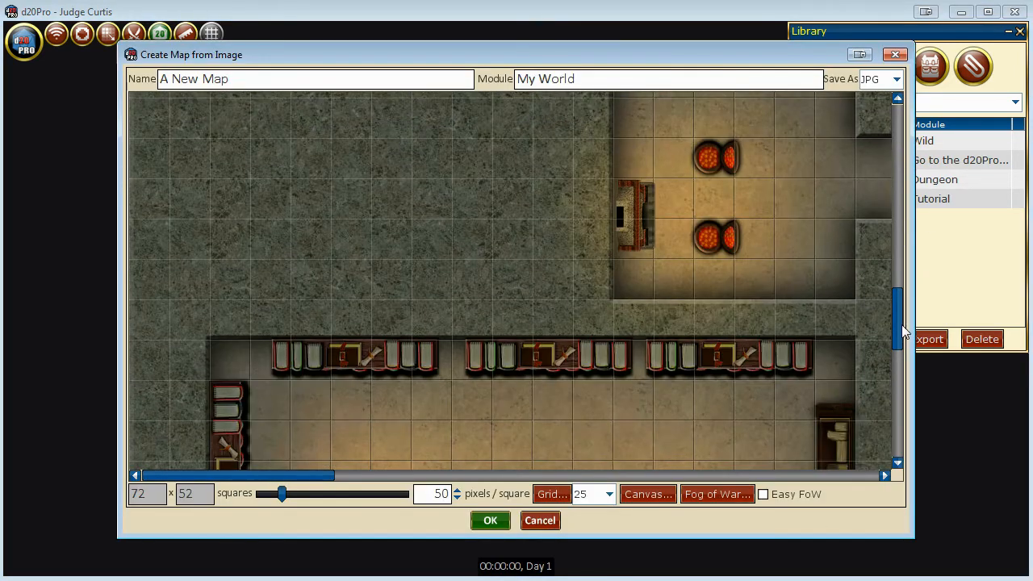
{"action": "left_click", "coordinate": [457, 497]}
{"action": "left_click", "coordinate": [457, 497]}
{"action": "left_click", "coordinate": [457, 497]}
{"action": "left_click", "coordinate": [457, 497]}
{"action": "double_click", "coordinate": [457, 498]}
{"action": "left_click", "coordinate": [459, 490]}
{"action": "left_click", "coordinate": [459, 491]}
{"action": "left_click", "coordinate": [459, 491]}
{"action": "left_click", "coordinate": [459, 490]}
{"action": "left_click", "coordinate": [458, 491]}
{"action": "left_click", "coordinate": [458, 491]}
{"action": "left_click", "coordinate": [458, 491]}
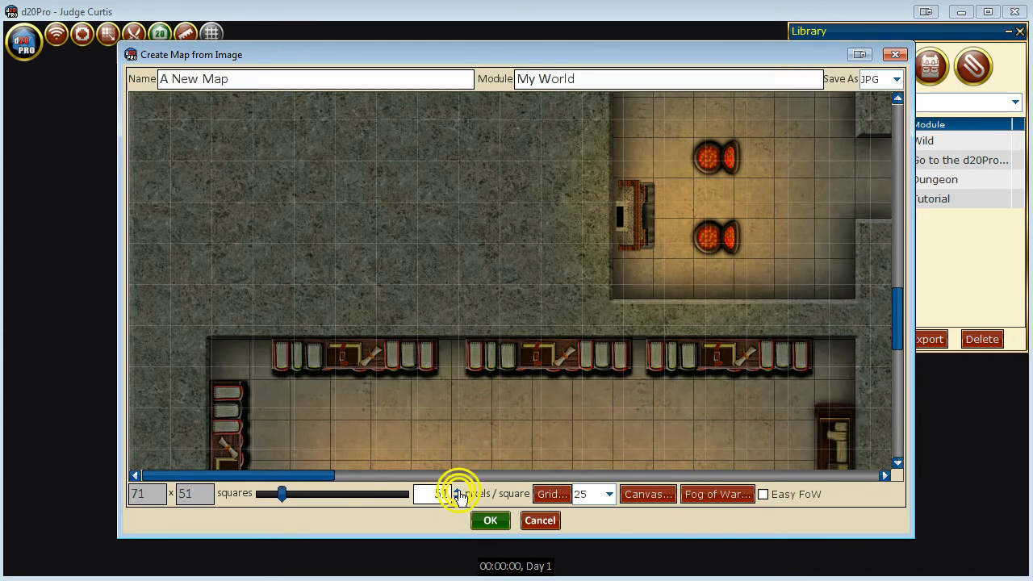
{"action": "left_click", "coordinate": [458, 499]}
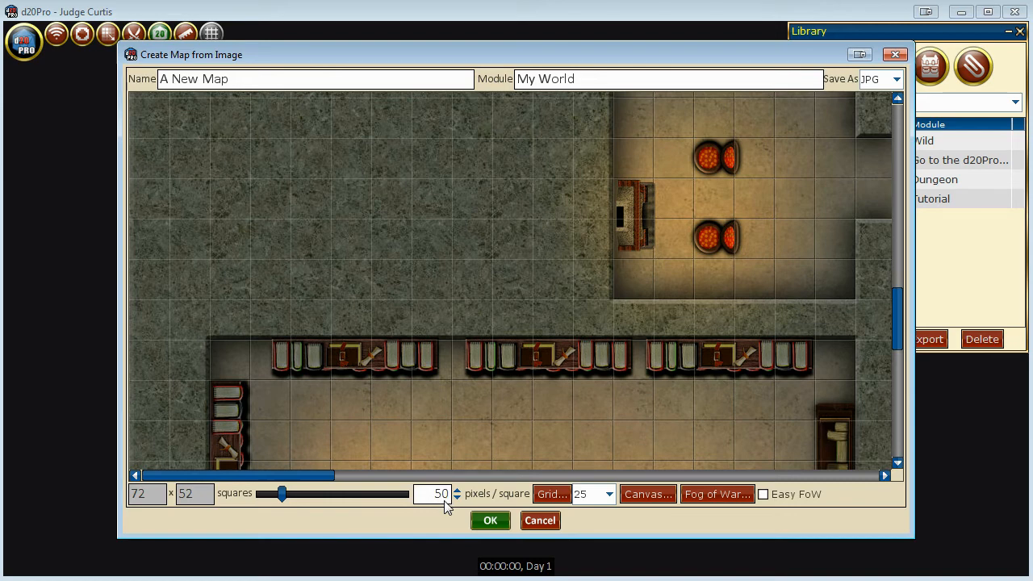
Try a pink color for the grid lines over the castle map.
{"action": "left_click", "coordinate": [552, 494]}
{"action": "left_click", "coordinate": [604, 292]}
{"action": "left_click", "coordinate": [610, 478]}
Change the castle map's grid lines to a dark color.
{"action": "left_click", "coordinate": [552, 494]}
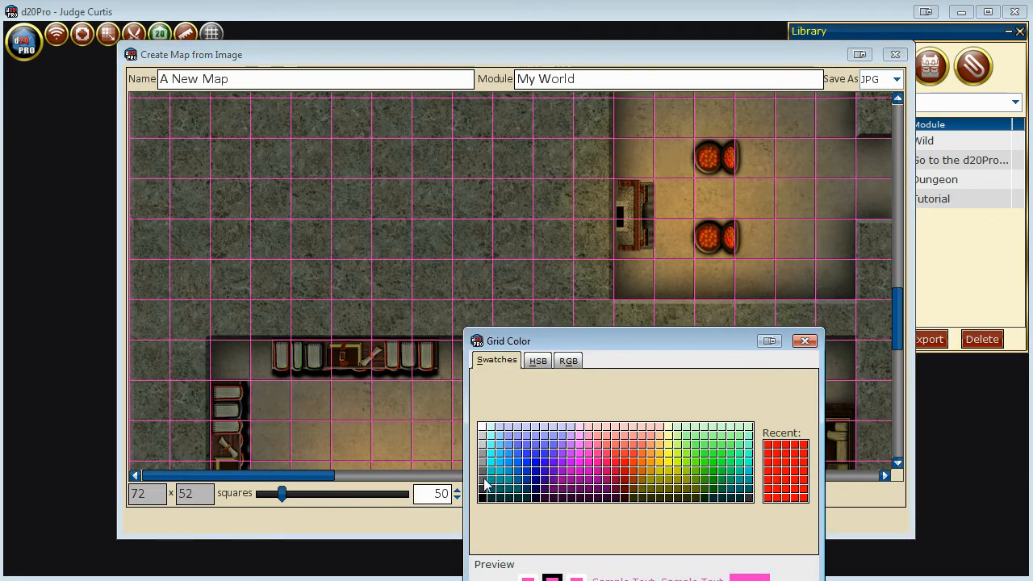
{"action": "left_click_drag", "start_coordinate": [625, 341], "coordinate": [626, 226]}
{"action": "left_click", "coordinate": [590, 527]}
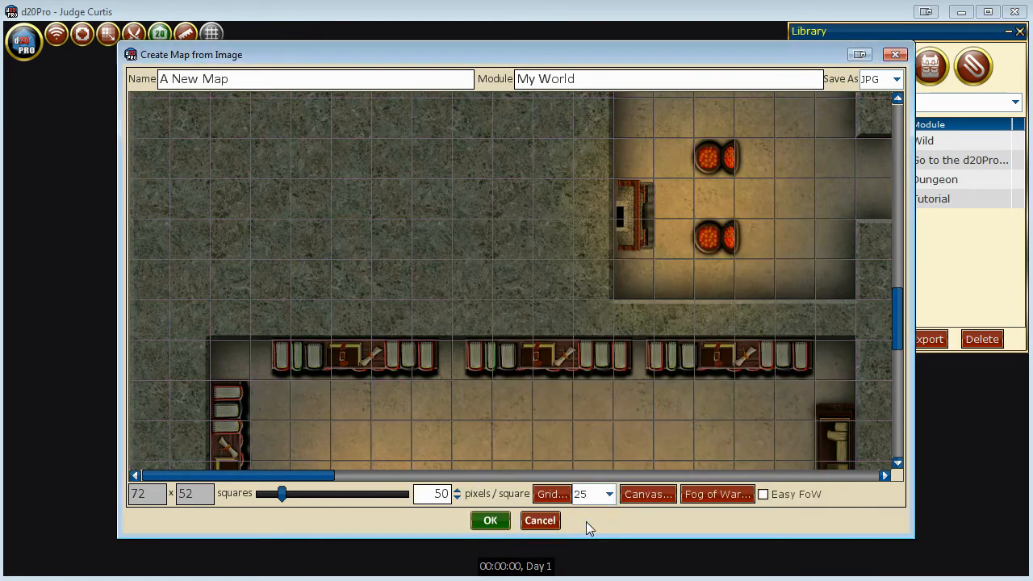
Compare grid opacity levels on the castle map, keep the opacity at 25, and set the grid color to black.
{"action": "left_click", "coordinate": [592, 494]}
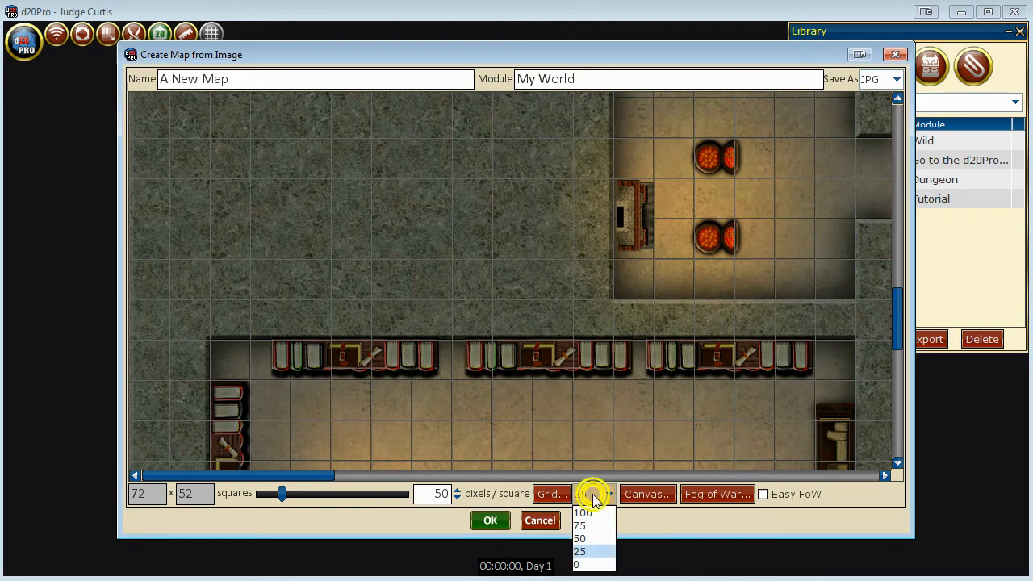
{"action": "left_click", "coordinate": [593, 552]}
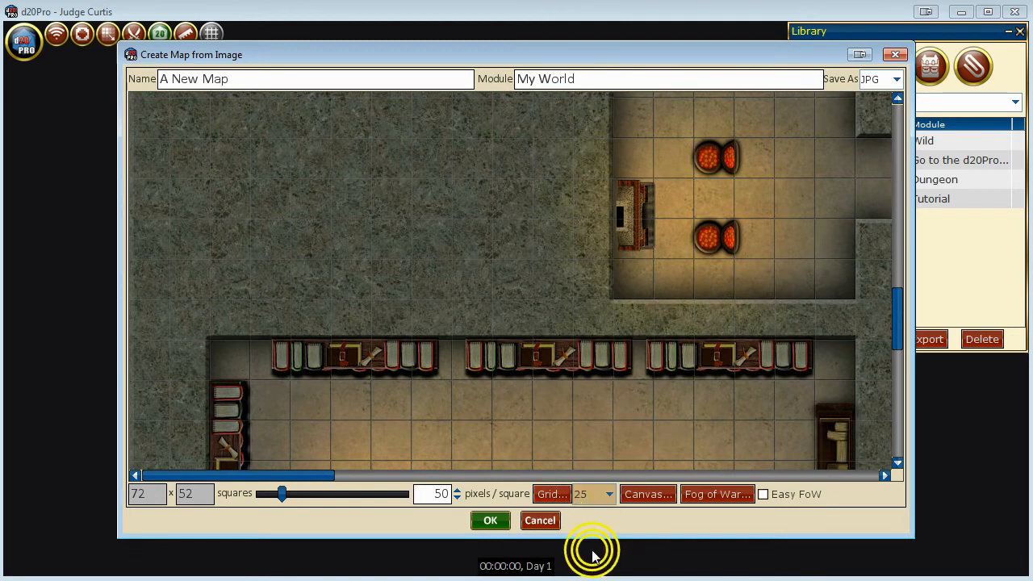
{"action": "left_click", "coordinate": [609, 494]}
{"action": "left_click", "coordinate": [605, 521]}
{"action": "left_click", "coordinate": [611, 494]}
{"action": "left_click", "coordinate": [596, 552]}
{"action": "left_click", "coordinate": [638, 495]}
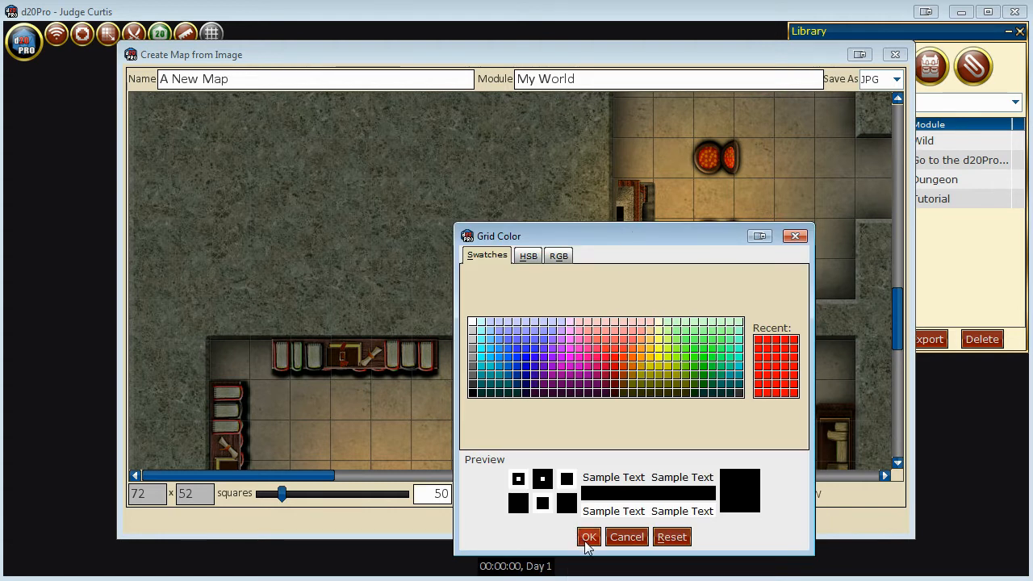
{"action": "left_click", "coordinate": [588, 537]}
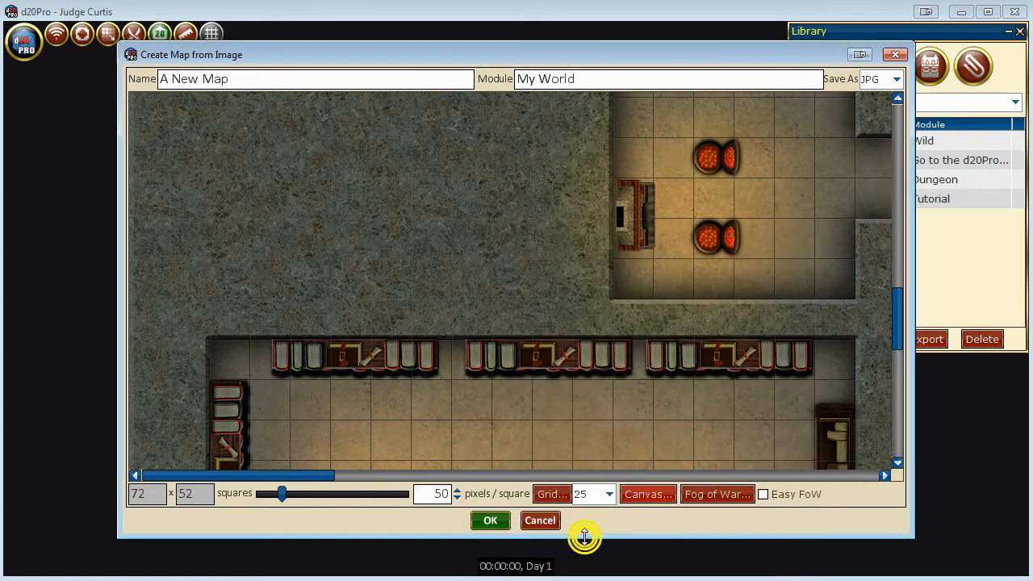
Set the canvas color of the new map to black.
{"action": "left_click", "coordinate": [640, 494]}
{"action": "left_click", "coordinate": [483, 497]}
{"action": "left_click_drag", "start_coordinate": [643, 339], "coordinate": [632, 242]}
{"action": "left_click", "coordinate": [575, 525]}
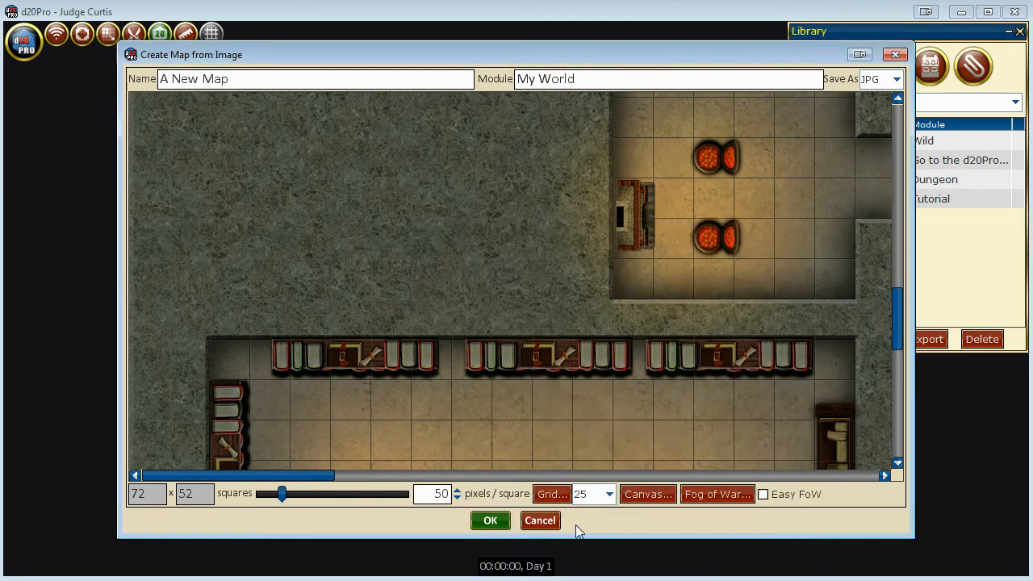
Set the Fog of War mask color to black.
{"action": "left_click", "coordinate": [703, 493]}
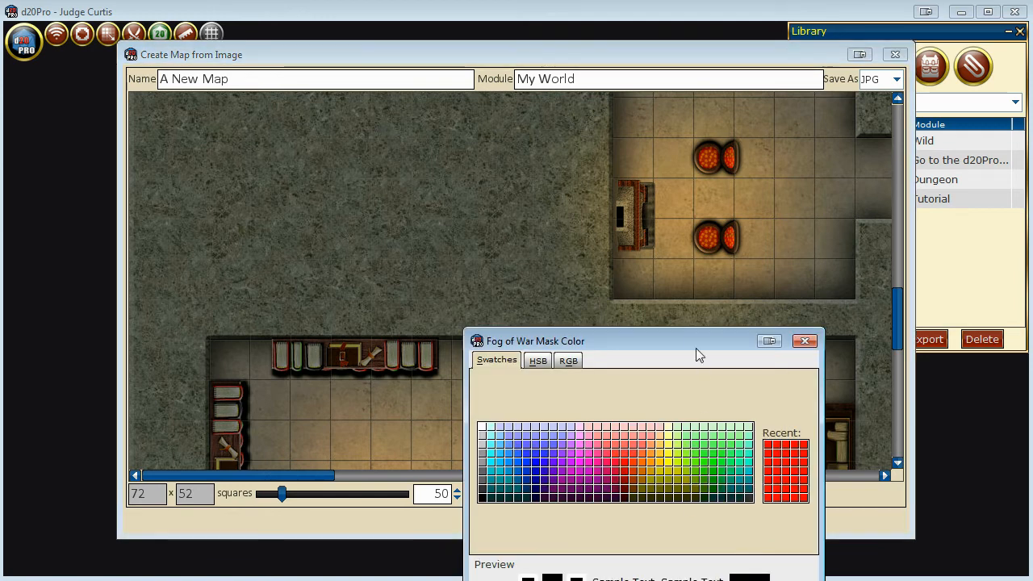
{"action": "left_click_drag", "start_coordinate": [700, 343], "coordinate": [668, 215]}
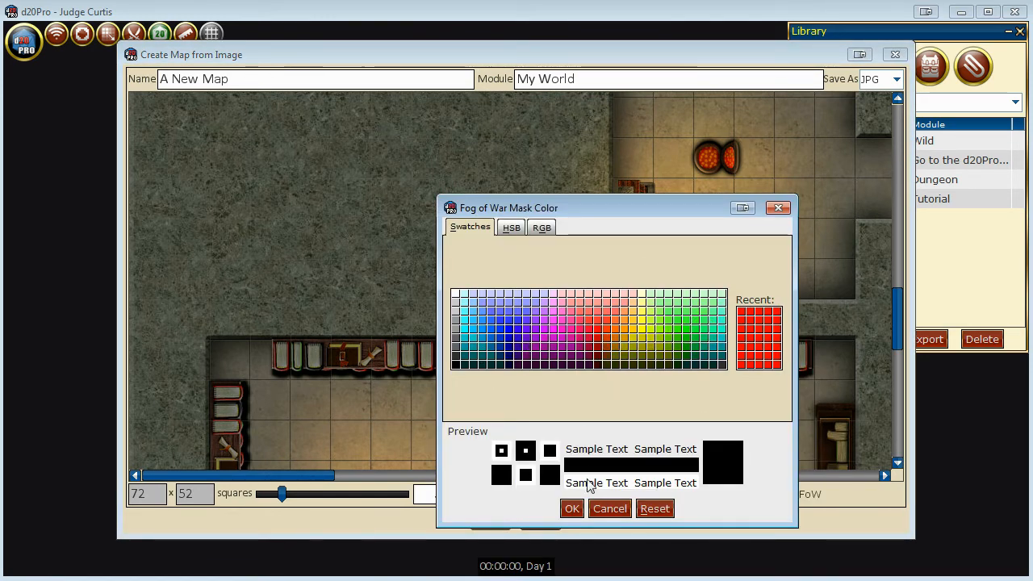
{"action": "left_click", "coordinate": [572, 508]}
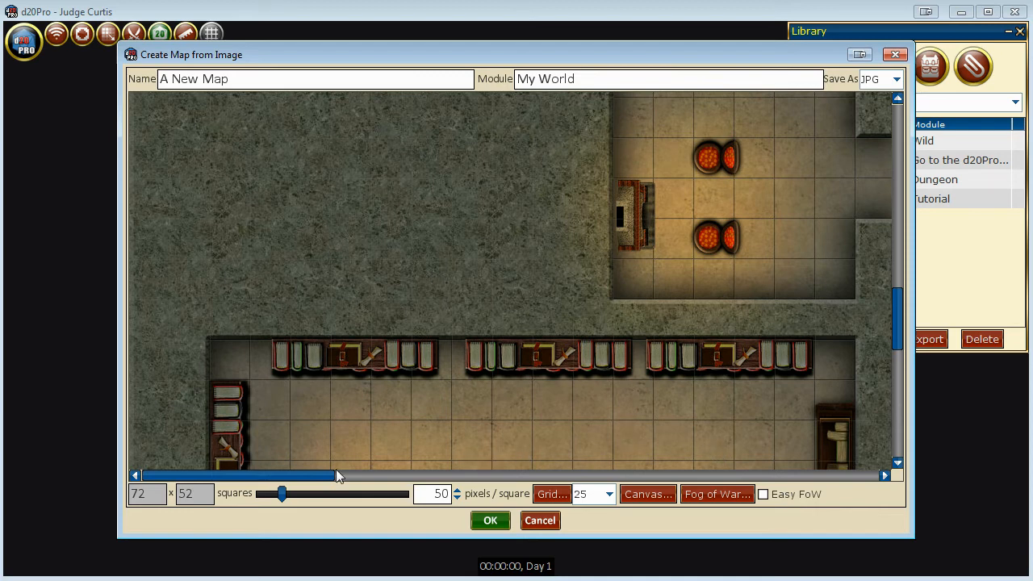
Try PNG as the new map's save format, and return the format to JPG.
{"action": "left_click_drag", "start_coordinate": [329, 478], "coordinate": [378, 479]}
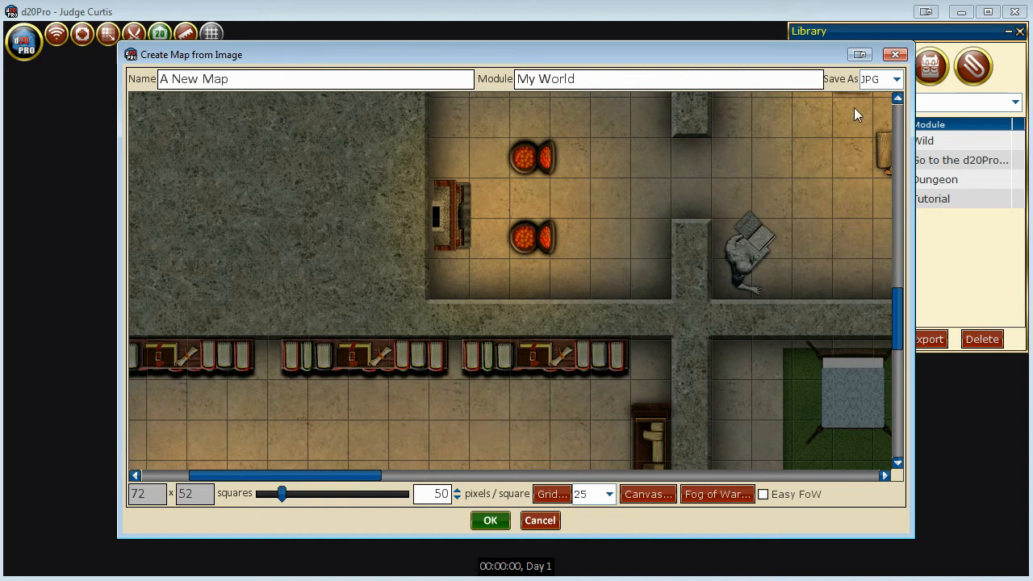
{"action": "left_click", "coordinate": [897, 80]}
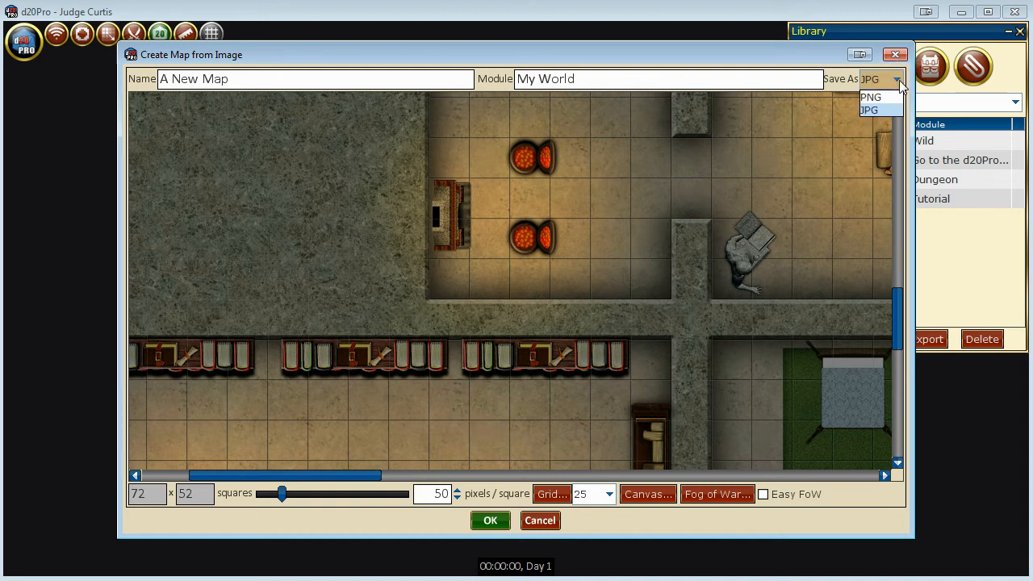
{"action": "left_click", "coordinate": [891, 96]}
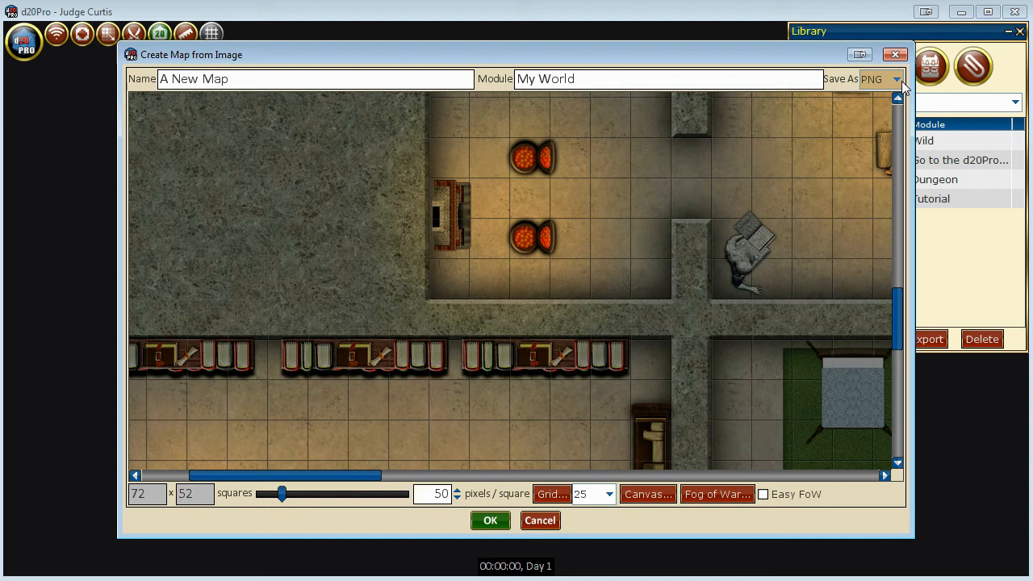
{"action": "left_click", "coordinate": [896, 79]}
Name the map Castle, keep it in the My World module, and create and open it.
{"action": "triple_click", "coordinate": [299, 78]}
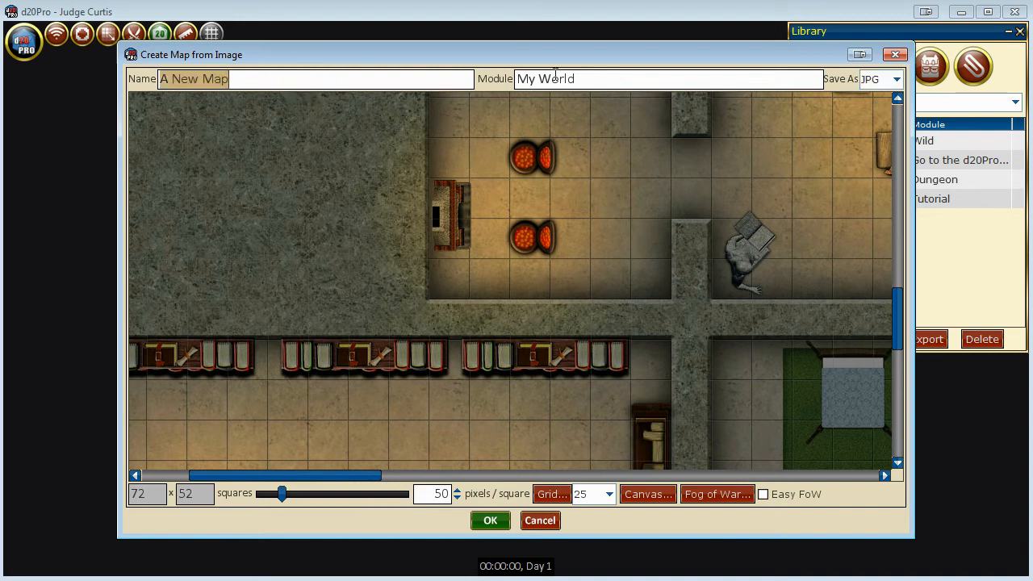
{"action": "type", "text": "Castle"}
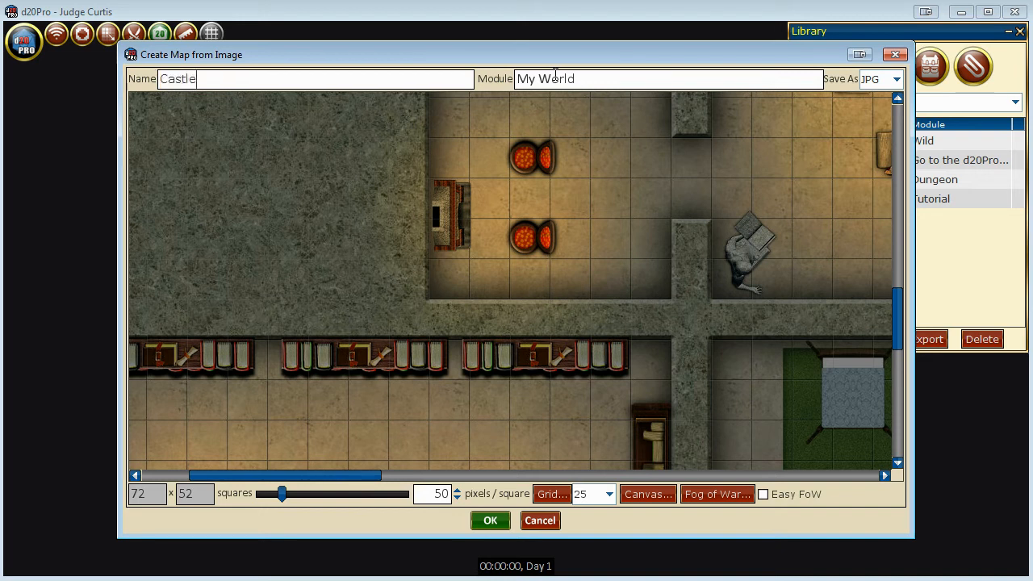
{"action": "triple_click", "coordinate": [556, 74]}
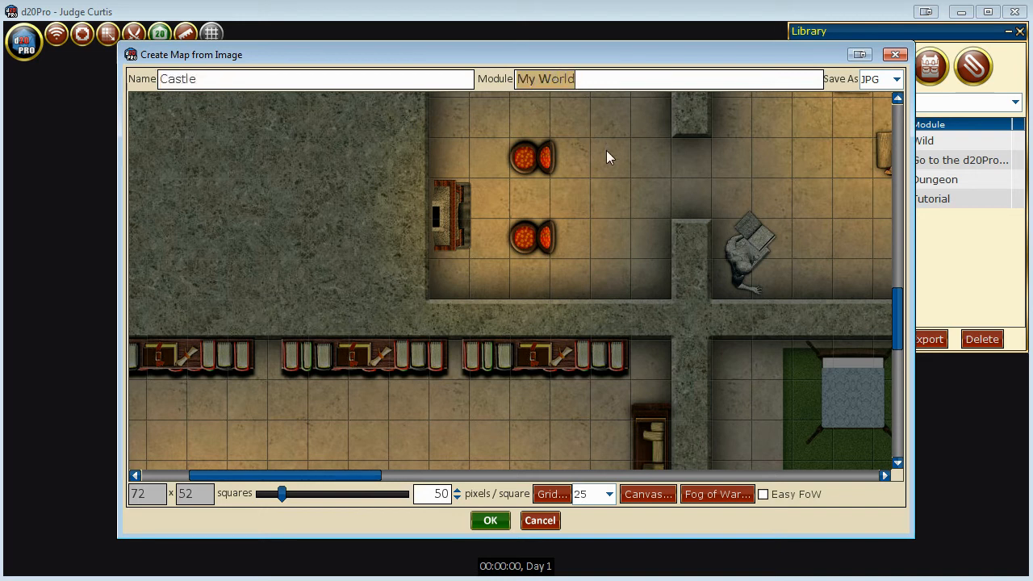
{"action": "left_click", "coordinate": [491, 521]}
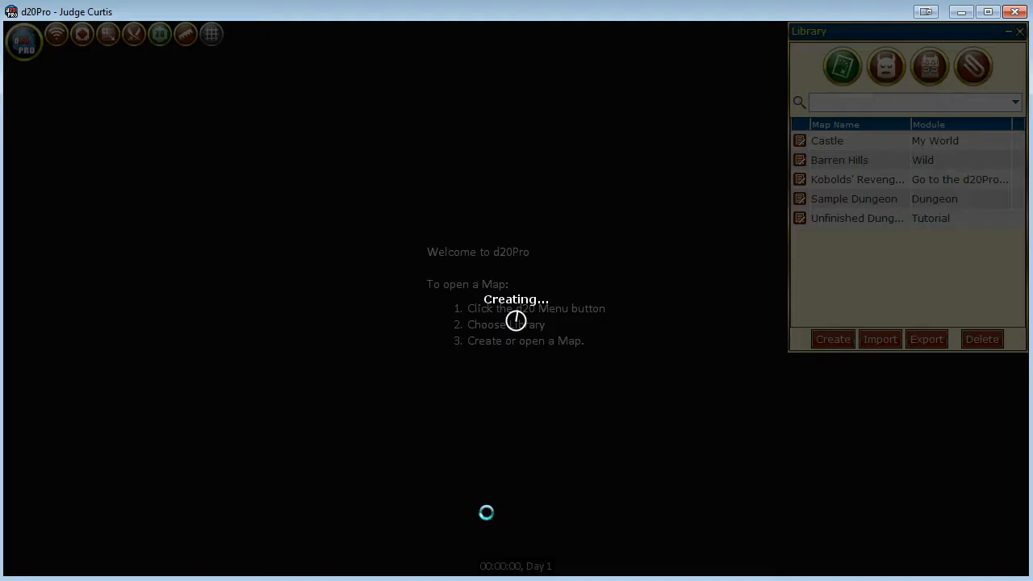
{"action": "left_click", "coordinate": [495, 317]}
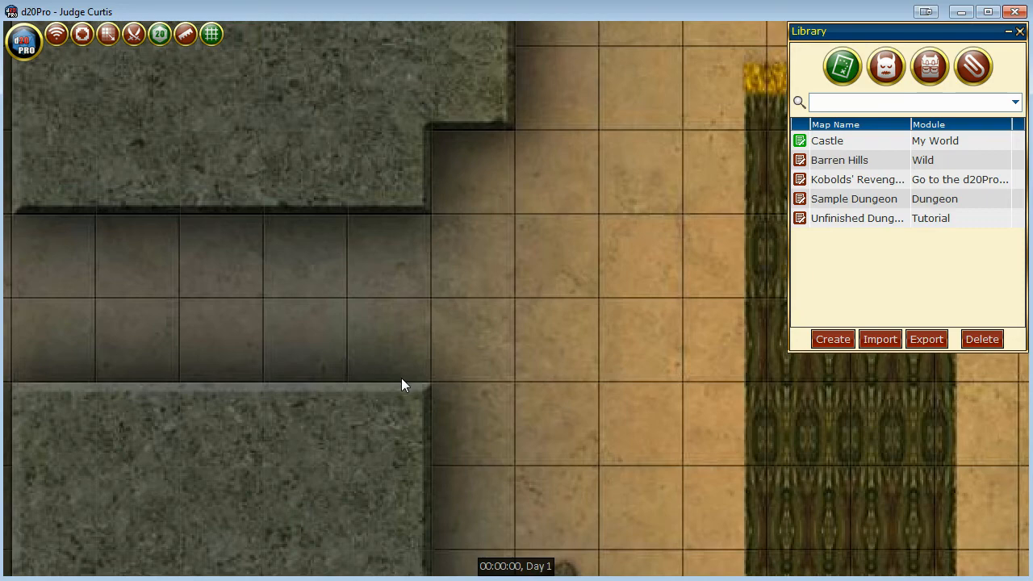
Look over the opened Castle map and close it, discarding its changes.
{"action": "left_click_drag", "start_coordinate": [700, 428], "coordinate": [472, 355]}
{"action": "scroll", "coordinate": [473, 453], "scroll_direction": "down", "scroll_amount": 8}
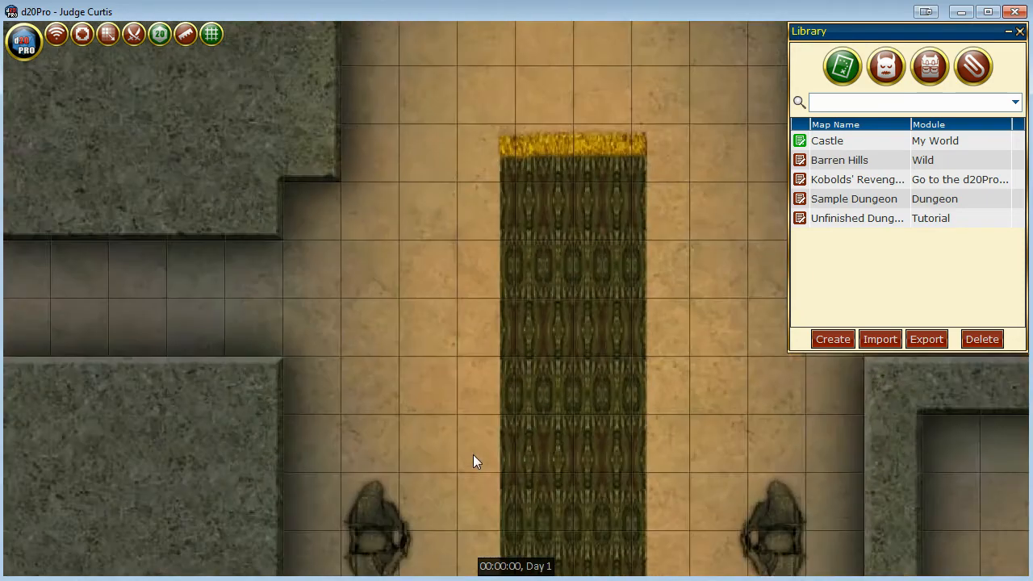
{"action": "left_click_drag", "start_coordinate": [461, 443], "coordinate": [481, 380]}
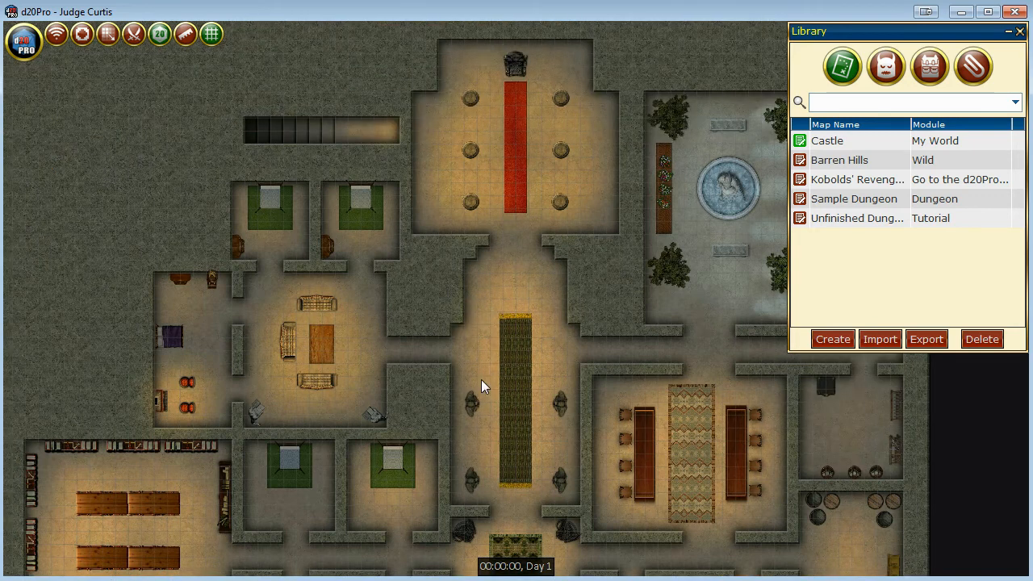
{"action": "left_click", "coordinate": [24, 43]}
{"action": "left_click", "coordinate": [105, 75]}
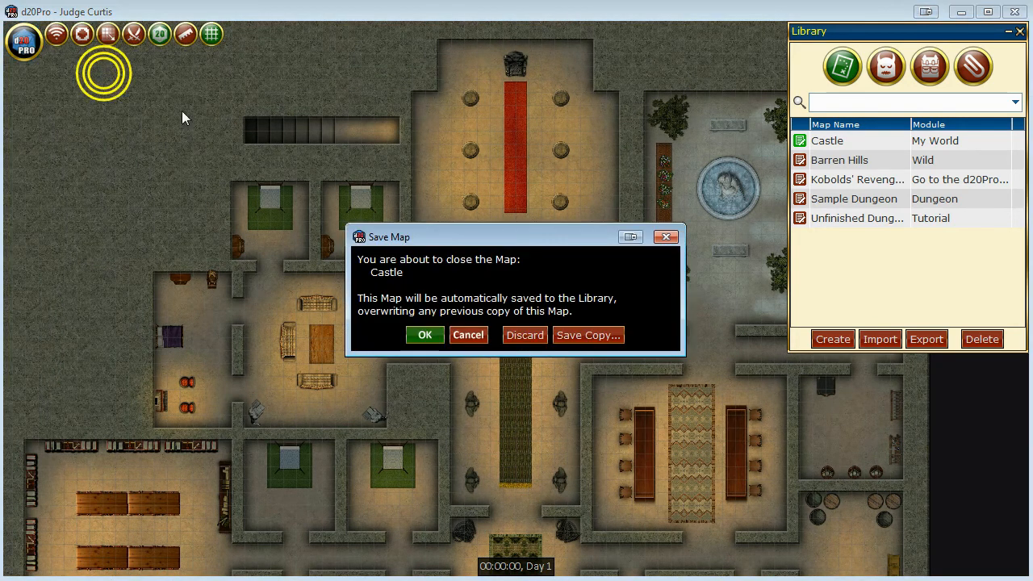
{"action": "left_click", "coordinate": [525, 339]}
{"action": "left_click", "coordinate": [495, 353]}
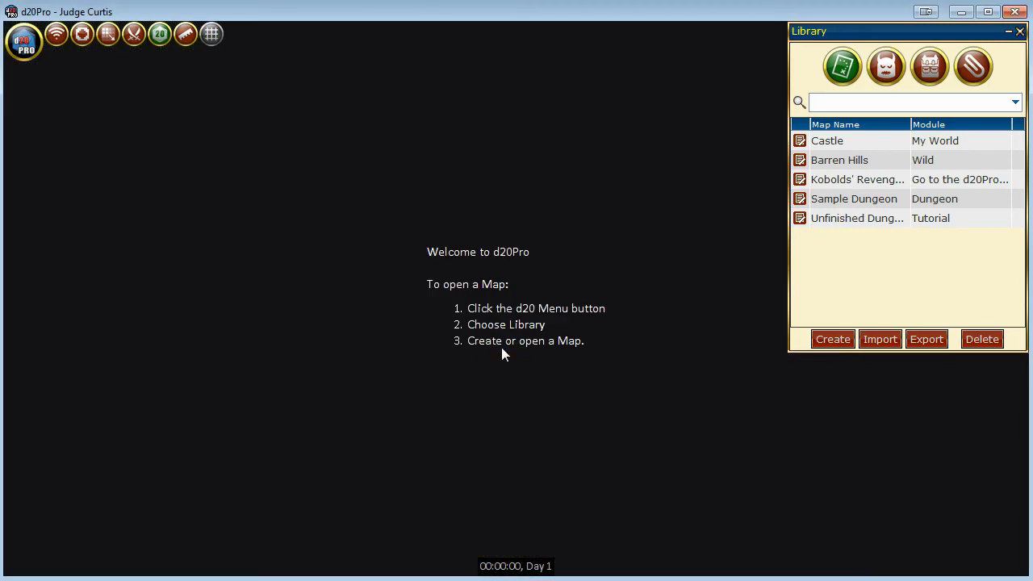
Rename the Castle map in the library to Tom's Castle.
{"action": "double_click", "coordinate": [867, 142]}
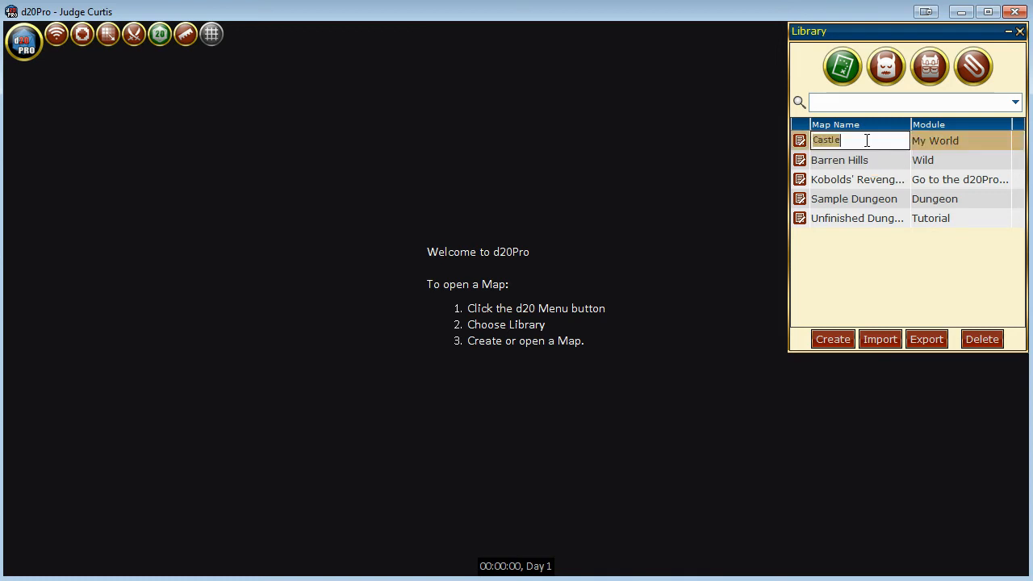
{"action": "key", "text": "Home"}
{"action": "type", "text": "Tom's"}
{"action": "key", "text": "Return"}
Set the module of the Tom's Castle map to The Fall of Kingdoms.
{"action": "double_click", "coordinate": [941, 147]}
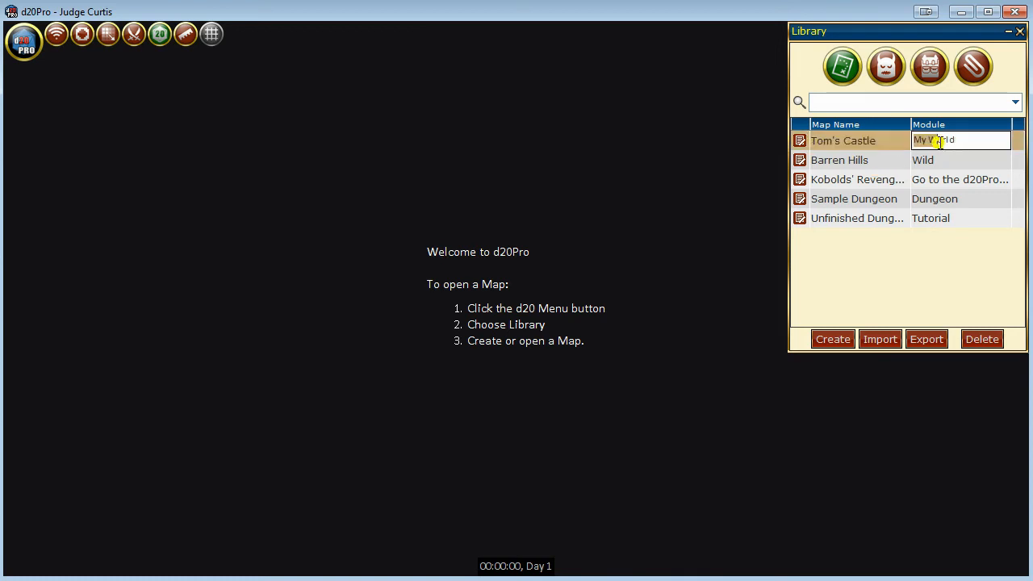
{"action": "key", "text": "BackSpace"}
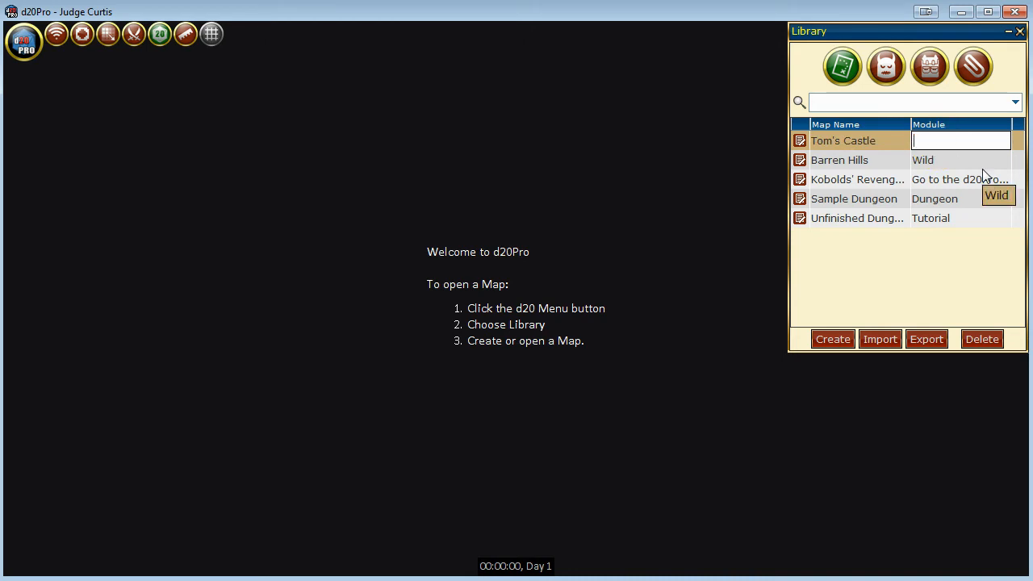
{"action": "type", "text": "The Fall of Kingdoms"}
{"action": "key", "text": "Return"}
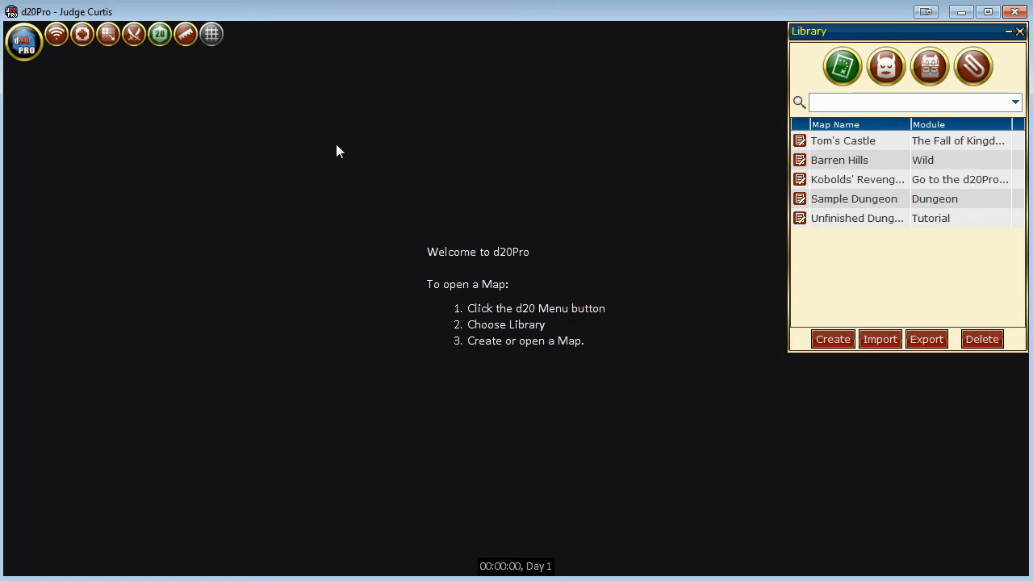
Start creating another map, switch to the web browser, and copy the Moathouse-Dungeons-FINAL.jpg image to the clipboard.
{"action": "left_click", "coordinate": [827, 339]}
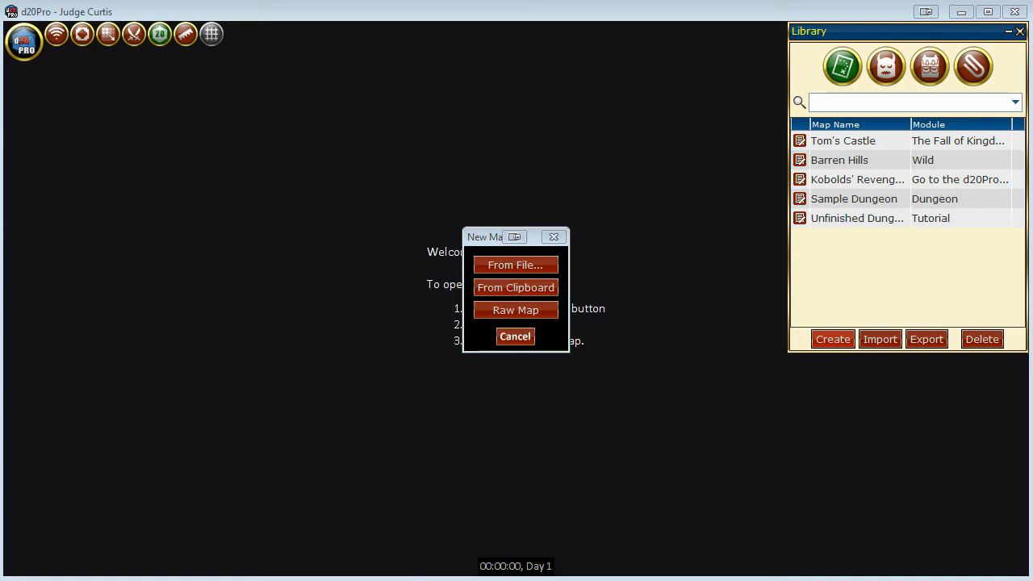
{"action": "key", "text": "alt+Tab"}
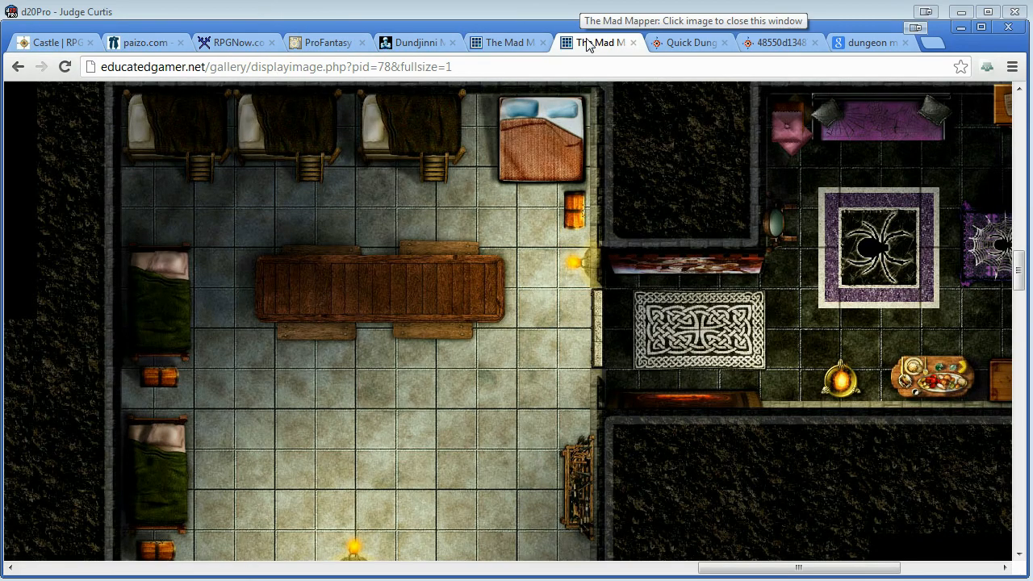
{"action": "scroll", "coordinate": [623, 286], "scroll_direction": "up", "scroll_amount": 20}
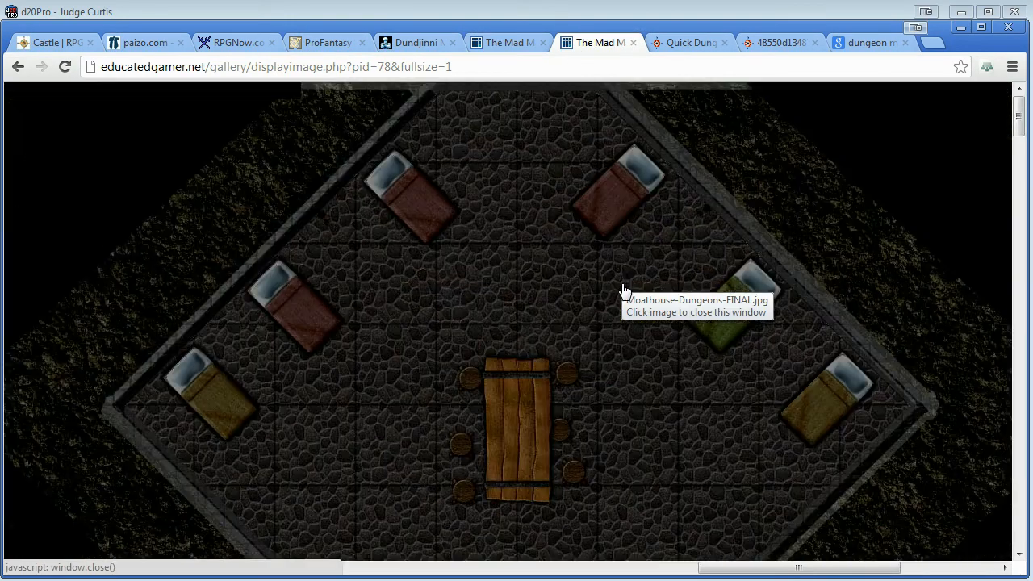
{"action": "scroll", "coordinate": [606, 363], "scroll_direction": "down", "scroll_amount": 4}
{"action": "scroll", "coordinate": [582, 404], "scroll_direction": "up", "scroll_amount": 3}
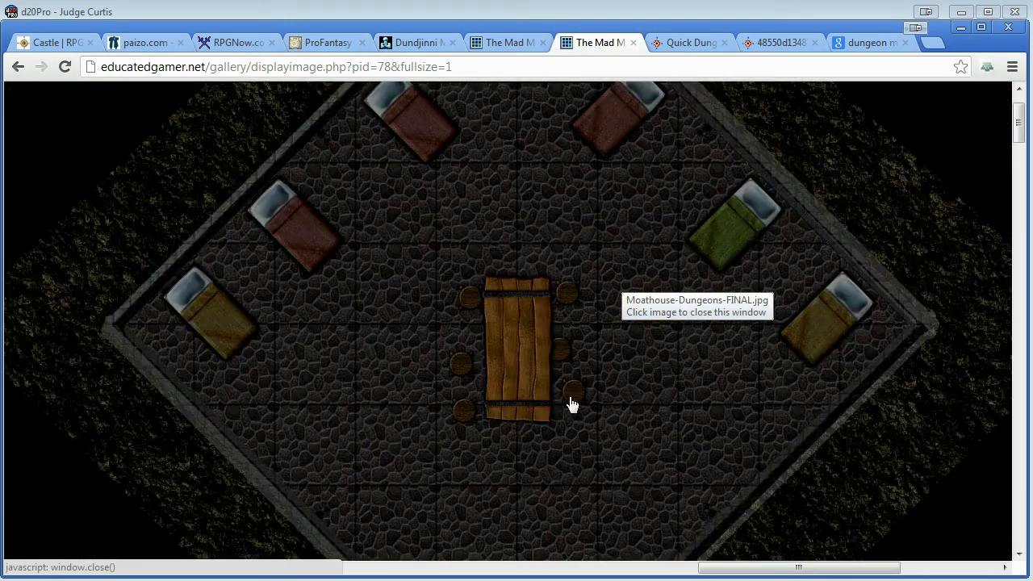
{"action": "right_click", "coordinate": [676, 365]}
{"action": "left_click", "coordinate": [796, 502]}
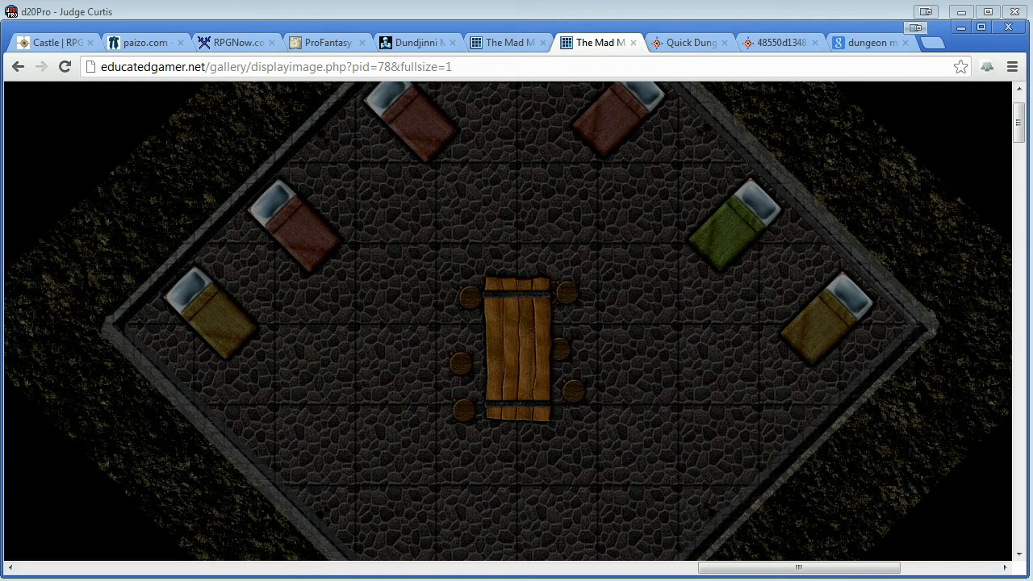
Return to d20Pro and load the copied dungeon image from the clipboard as a new map.
{"action": "left_click", "coordinate": [285, 11]}
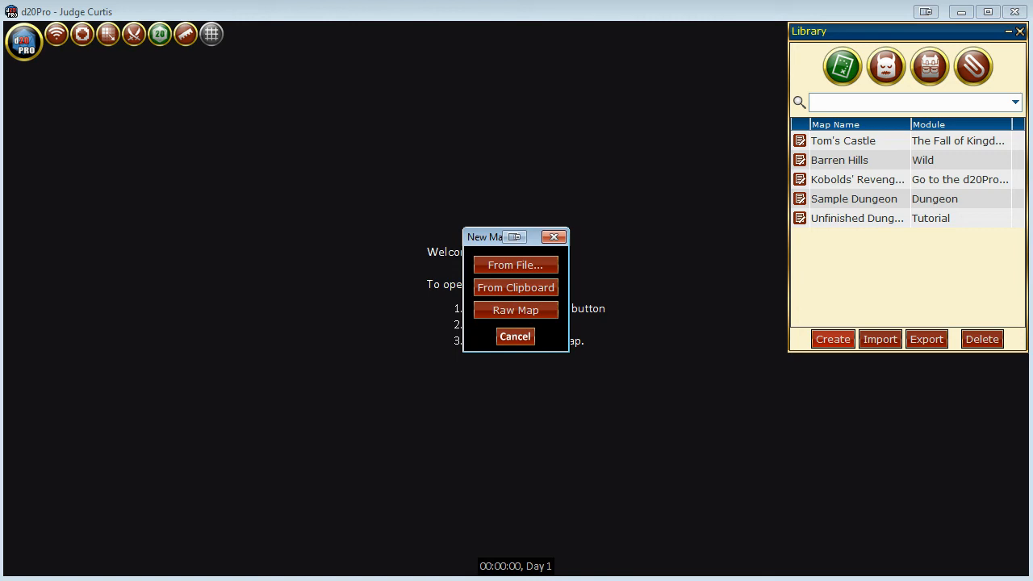
{"action": "left_click", "coordinate": [535, 292]}
{"action": "left_click", "coordinate": [525, 310]}
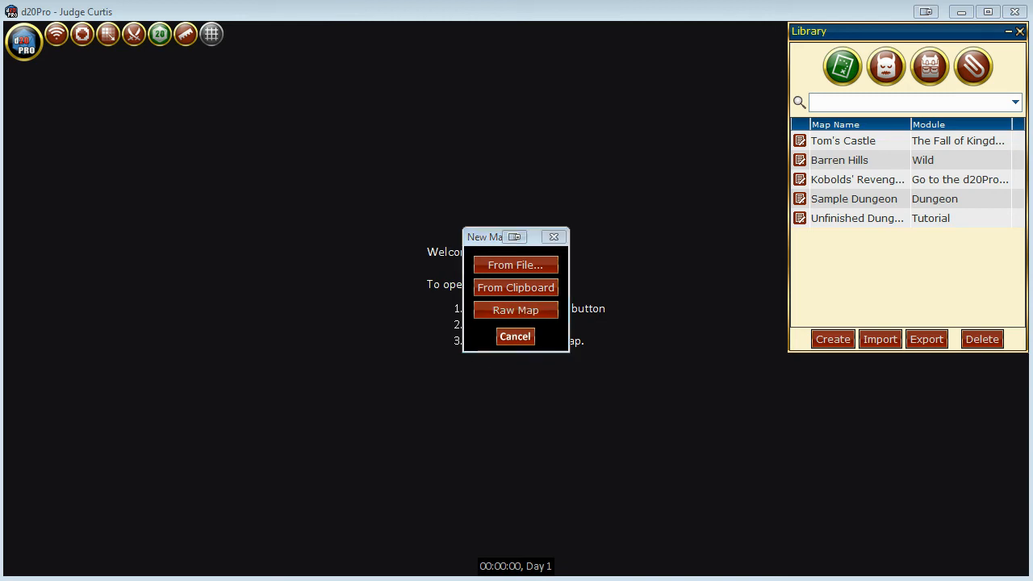
{"action": "left_click", "coordinate": [529, 297]}
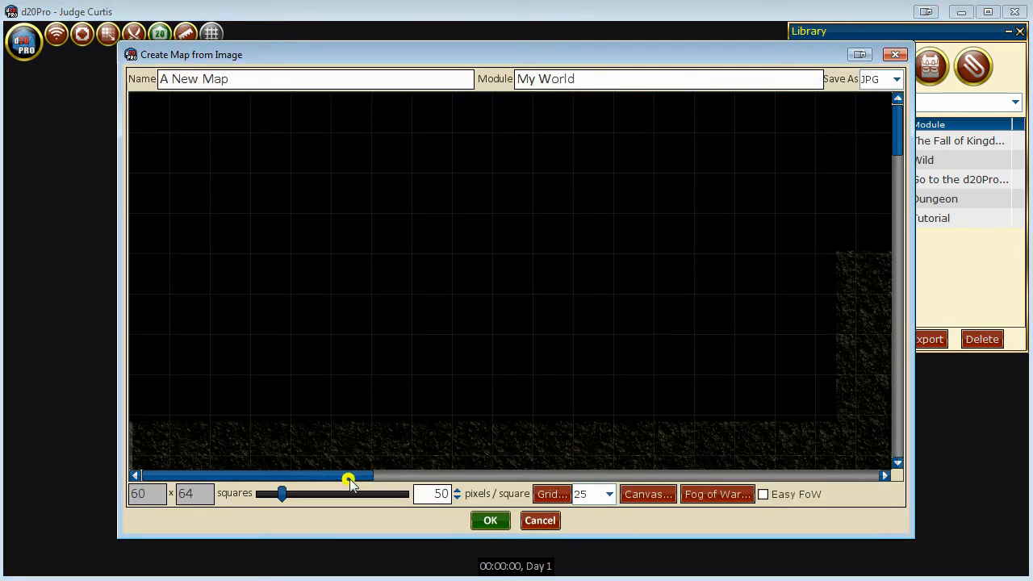
Compare grid opacities of 100 and 25 over the dungeon rooms, and keep the opacity at 25.
{"action": "left_click_drag", "start_coordinate": [348, 477], "coordinate": [528, 477]}
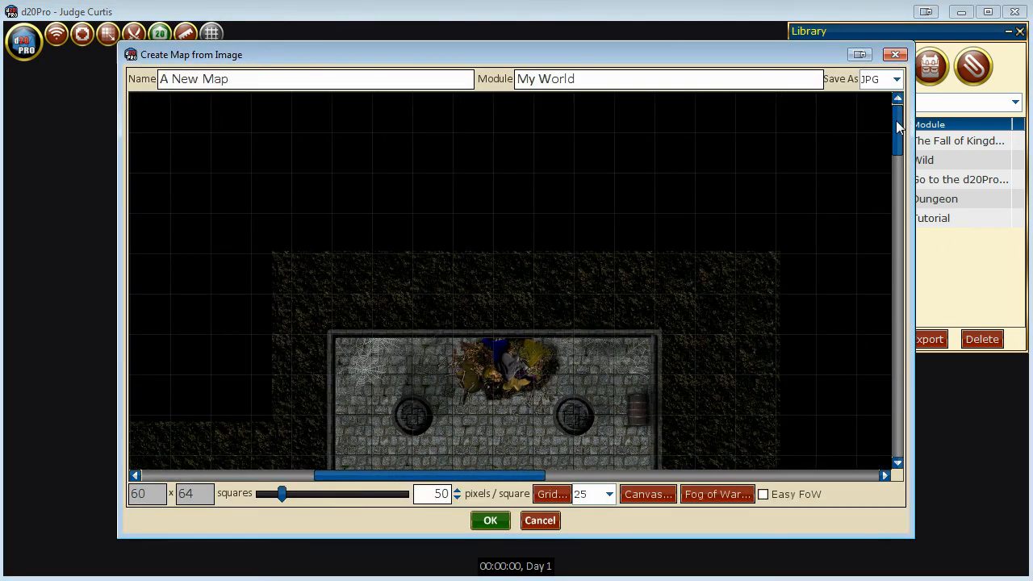
{"action": "left_click_drag", "start_coordinate": [904, 119], "coordinate": [903, 167]}
{"action": "left_click", "coordinate": [595, 495]}
{"action": "left_click", "coordinate": [589, 512]}
{"action": "left_click_drag", "start_coordinate": [517, 477], "coordinate": [431, 430]}
{"action": "scroll", "coordinate": [431, 430], "scroll_direction": "down", "scroll_amount": 3}
{"action": "scroll", "coordinate": [431, 436], "scroll_direction": "down", "scroll_amount": 6}
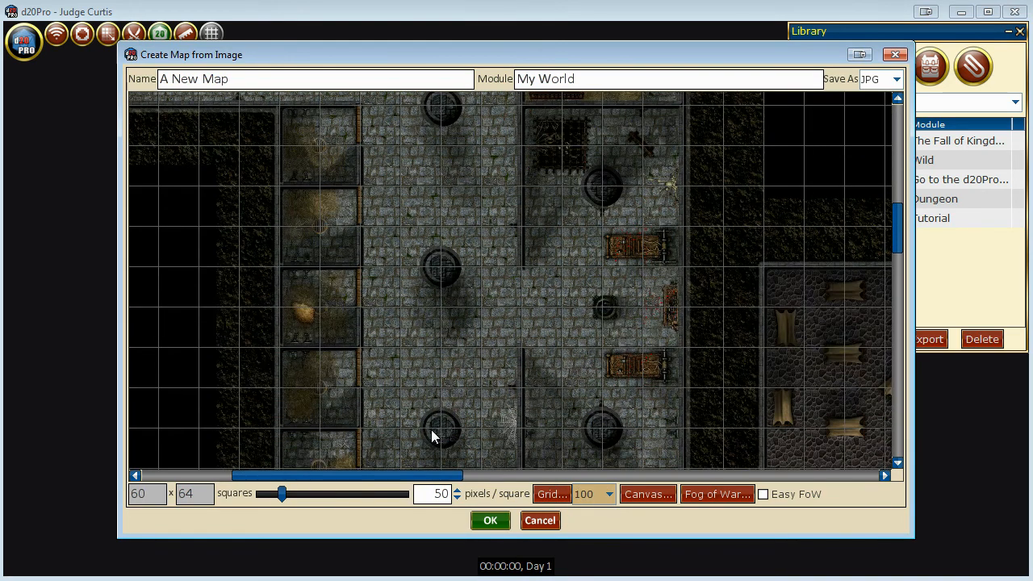
{"action": "left_click", "coordinate": [598, 494]}
{"action": "left_click", "coordinate": [593, 563]}
{"action": "left_click", "coordinate": [595, 494]}
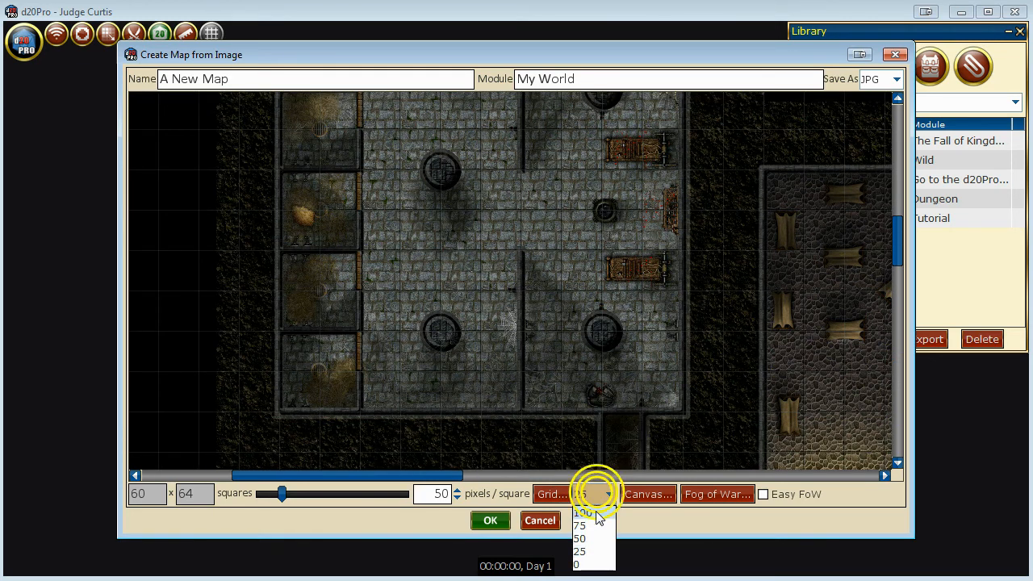
{"action": "left_click", "coordinate": [590, 513]}
{"action": "left_click", "coordinate": [595, 495]}
{"action": "left_click", "coordinate": [598, 554]}
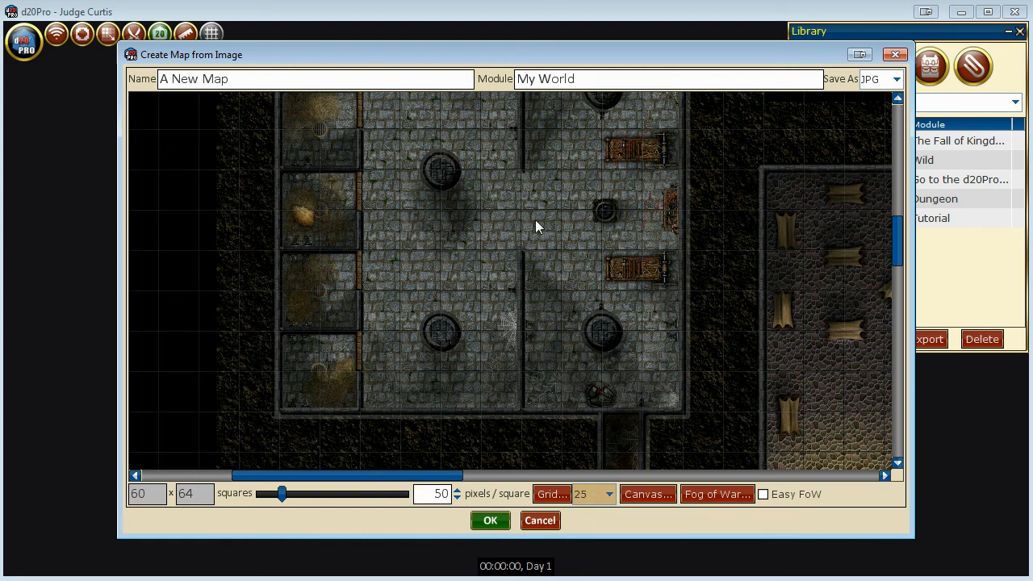
Create the dungeon map as A New Map in the My World module, keeping the JPG format, and open it.
{"action": "scroll", "coordinate": [685, 316], "scroll_direction": "up", "scroll_amount": 8}
{"action": "scroll", "coordinate": [686, 316], "scroll_direction": "down", "scroll_amount": 3}
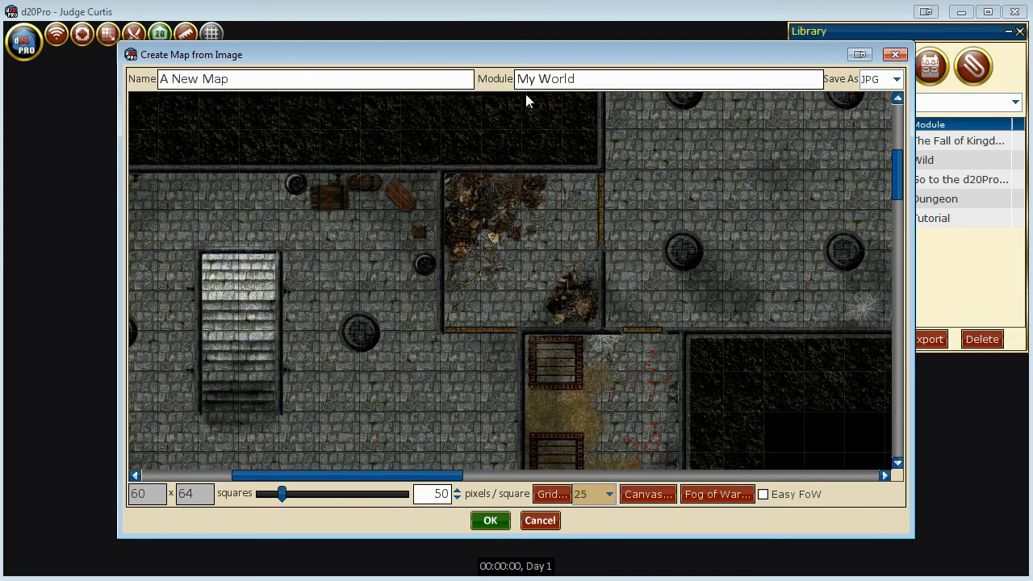
{"action": "left_click", "coordinate": [899, 81]}
{"action": "left_click", "coordinate": [891, 104]}
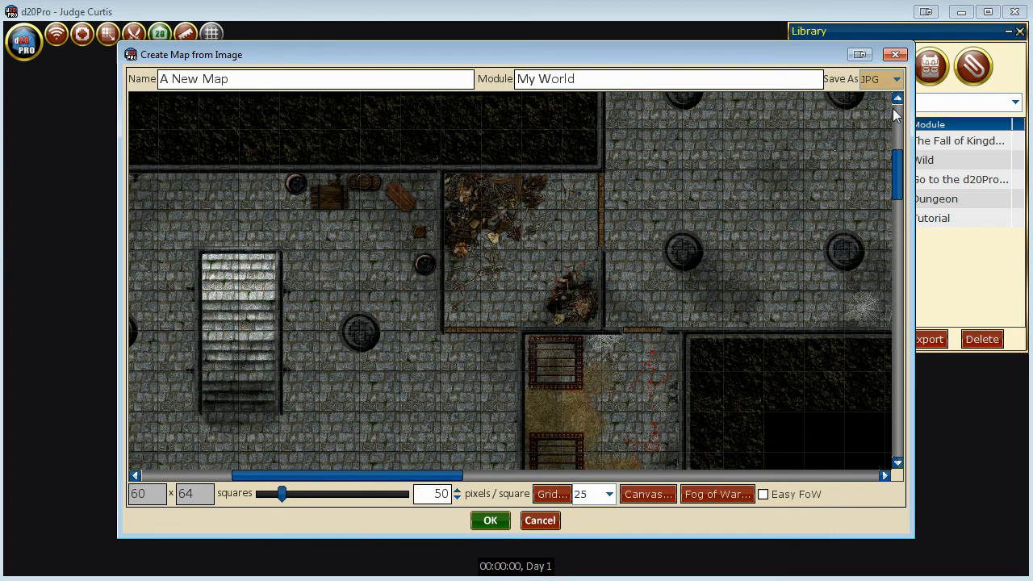
{"action": "left_click", "coordinate": [339, 79]}
{"action": "left_click", "coordinate": [604, 78]}
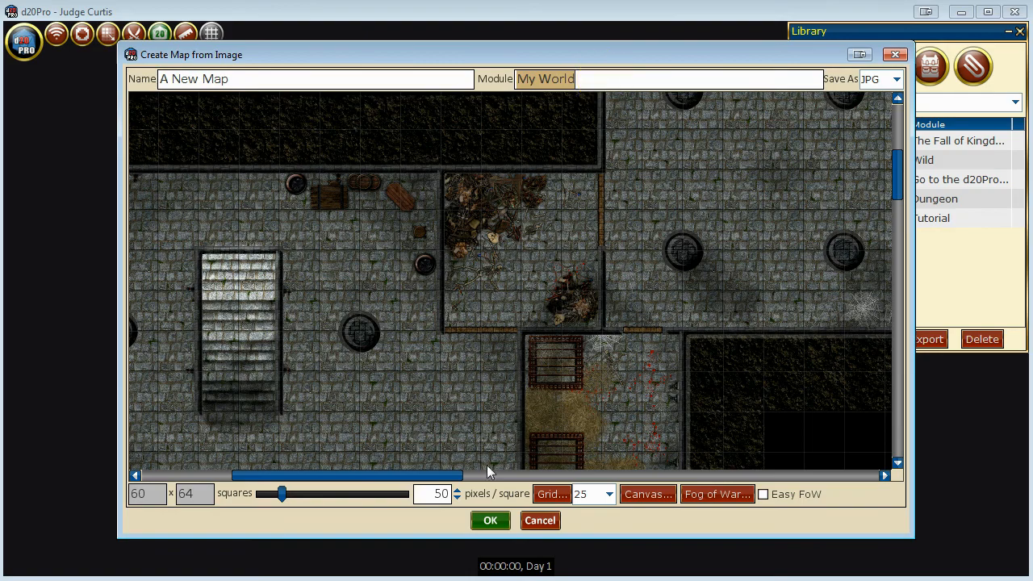
{"action": "left_click", "coordinate": [493, 529]}
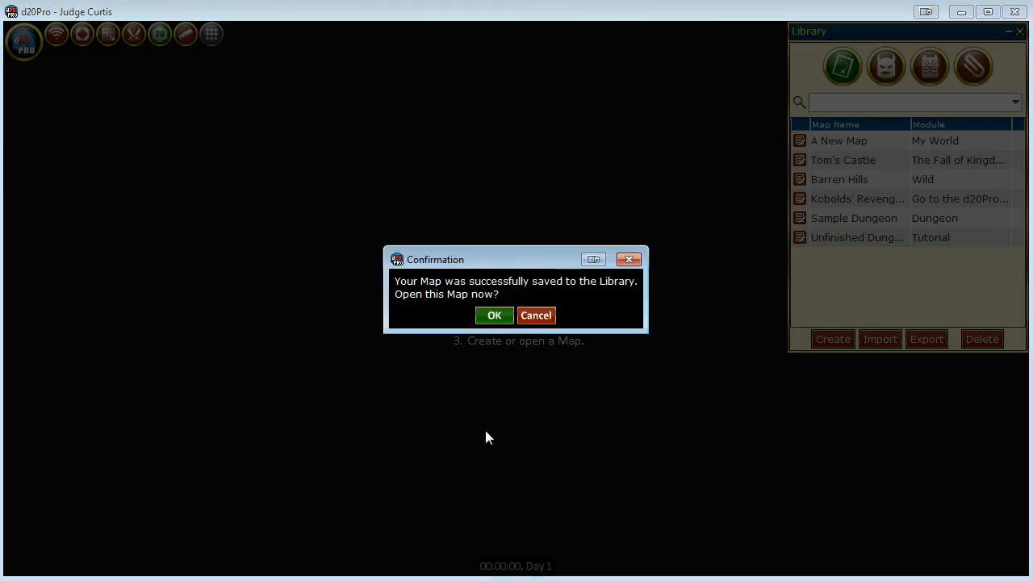
{"action": "left_click", "coordinate": [495, 316]}
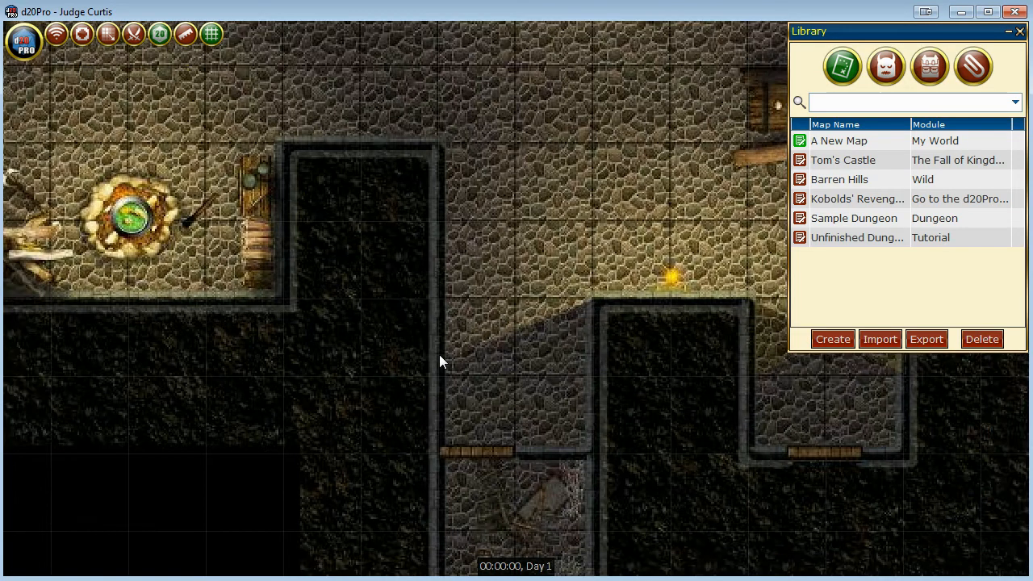
Look over the opened dungeon map and close it.
{"action": "scroll", "coordinate": [439, 357], "scroll_direction": "down", "scroll_amount": 5}
{"action": "left_click_drag", "start_coordinate": [452, 398], "coordinate": [476, 277]}
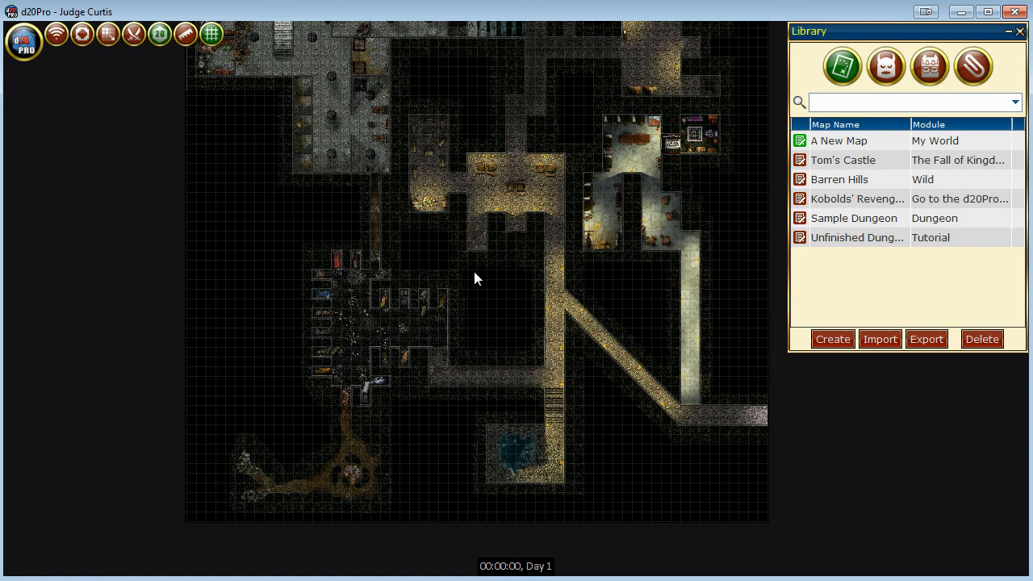
{"action": "left_click", "coordinate": [25, 49]}
{"action": "left_click", "coordinate": [110, 81]}
{"action": "left_click", "coordinate": [461, 334]}
{"action": "left_click", "coordinate": [498, 353]}
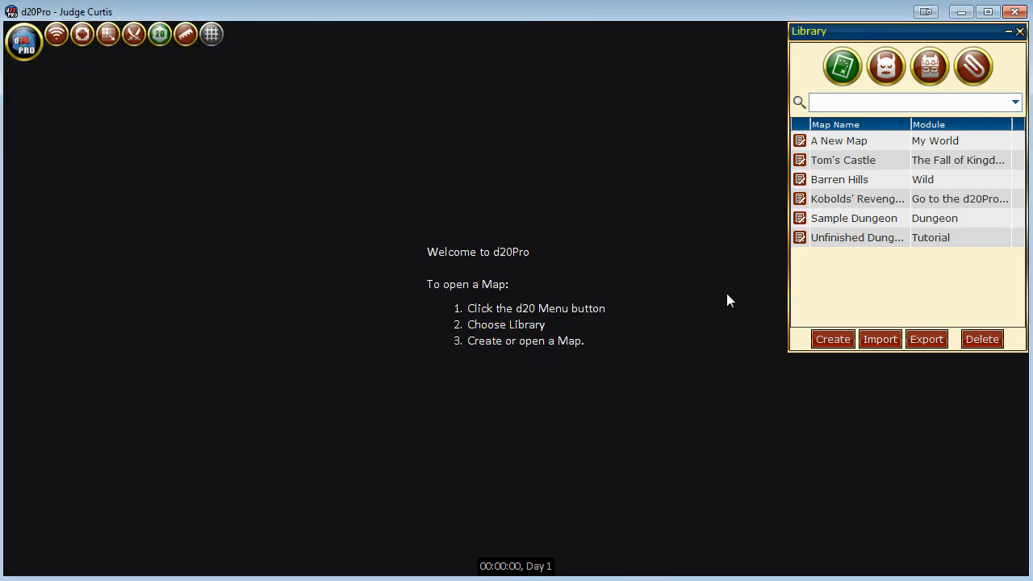
Set up a new raw map named A New Map 1 in module 1 with a size of 10 x 10.
{"action": "left_click", "coordinate": [832, 339]}
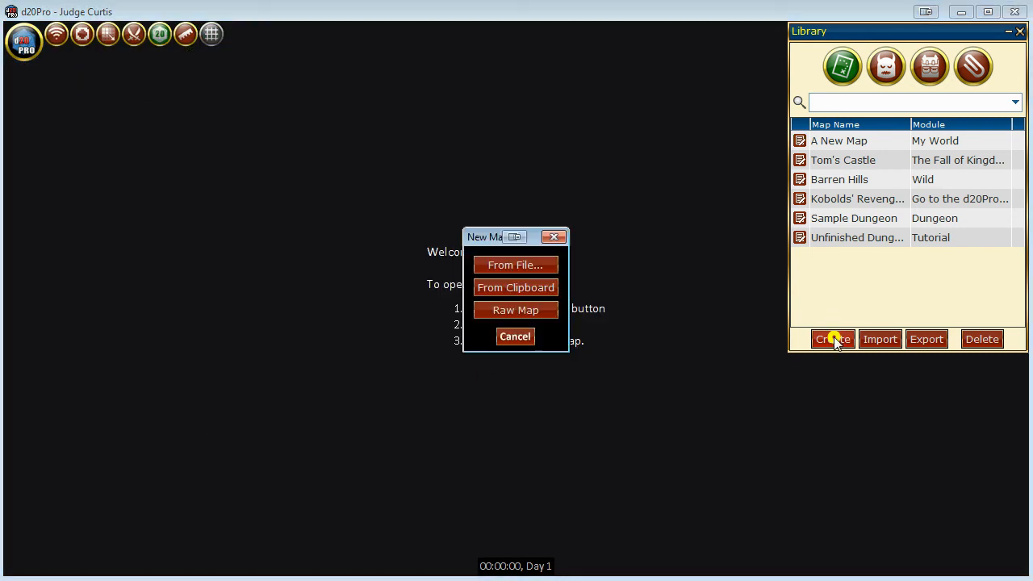
{"action": "left_click", "coordinate": [536, 314]}
{"action": "left_click", "coordinate": [508, 258]}
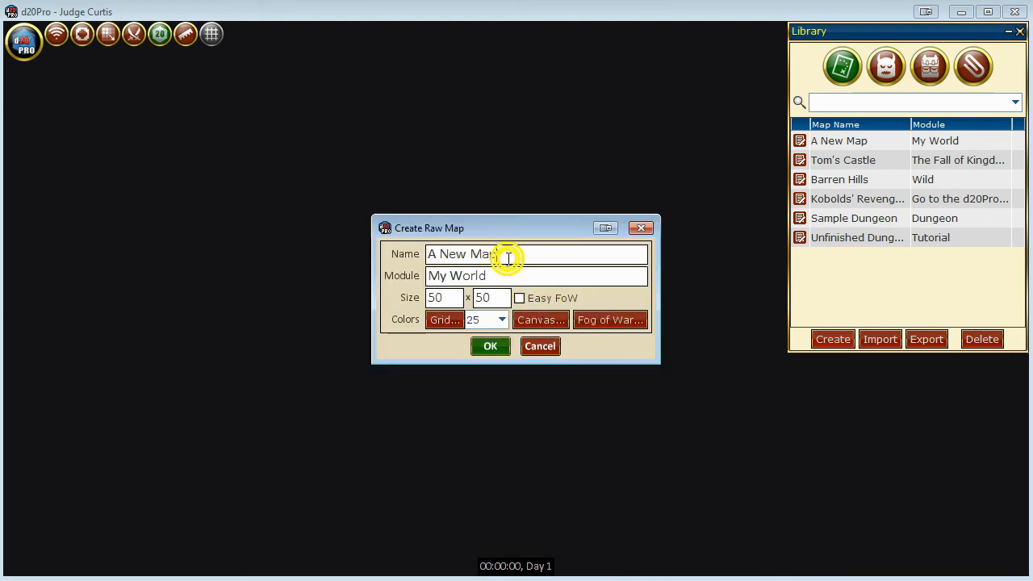
{"action": "left_click", "coordinate": [525, 277]}
{"action": "left_click", "coordinate": [526, 277]}
{"action": "type", "text": "1"}
{"action": "double_click", "coordinate": [437, 298]}
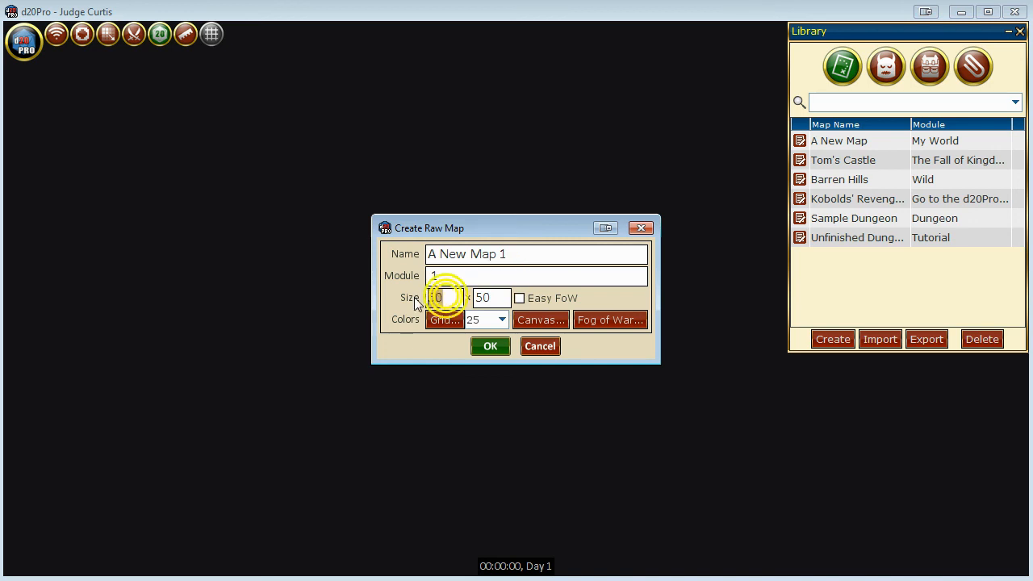
{"action": "type", "text": "10"}
{"action": "key", "text": "Tab"}
{"action": "type", "text": "10"}
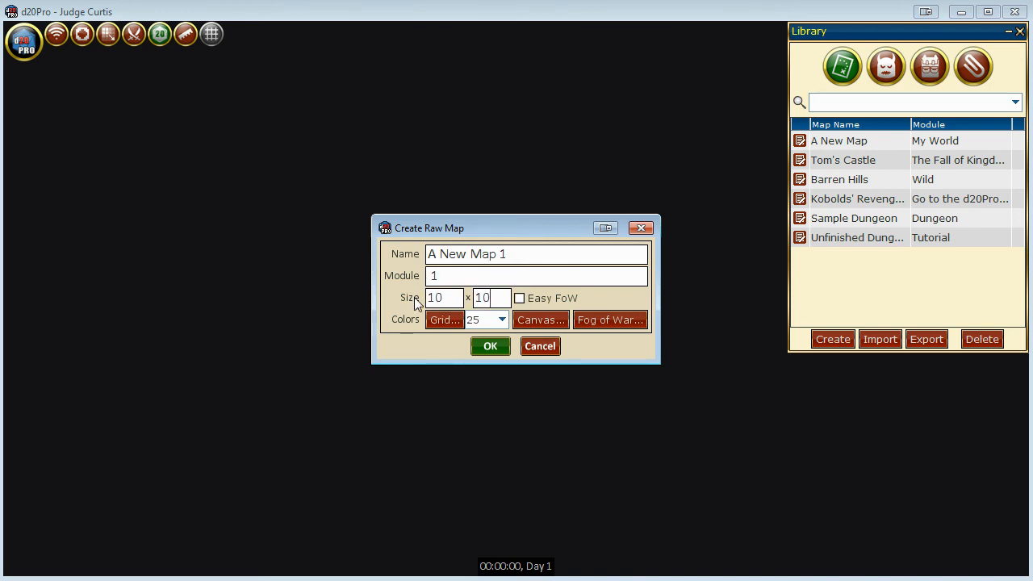
Create the raw map with a light gray grid color and a black canvas, and open it.
{"action": "left_click", "coordinate": [446, 321]}
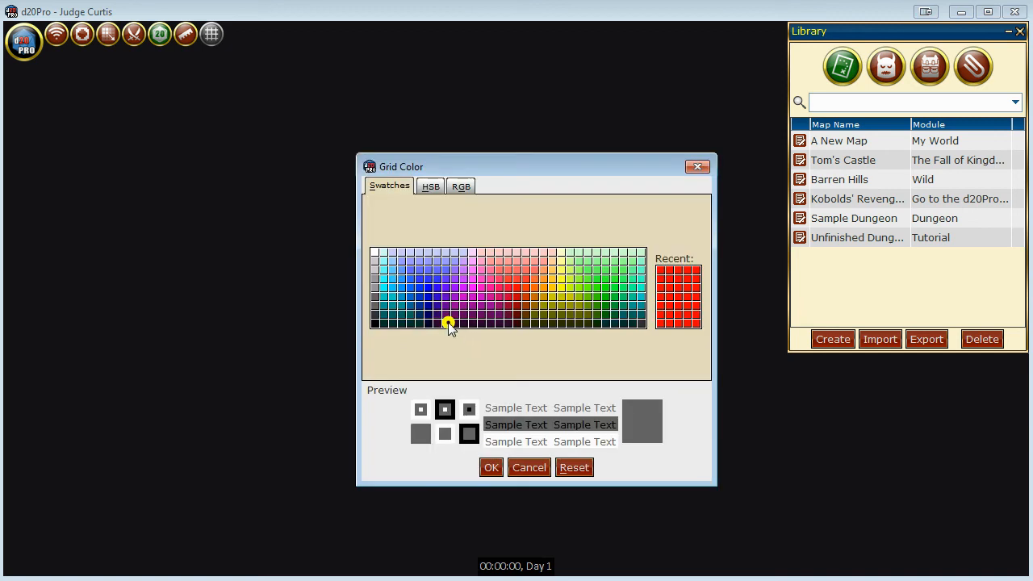
{"action": "left_click", "coordinate": [376, 262]}
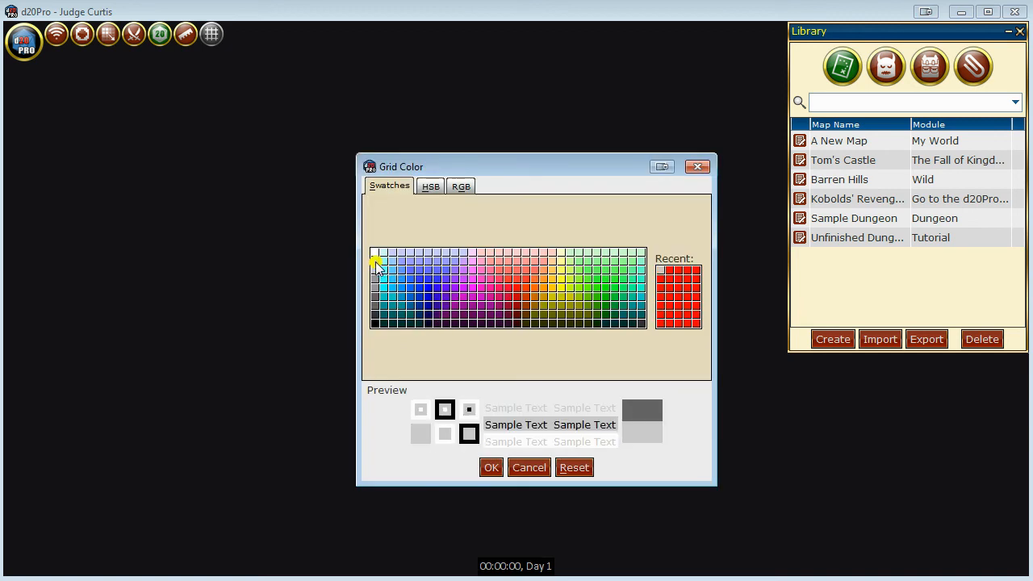
{"action": "left_click", "coordinate": [493, 470]}
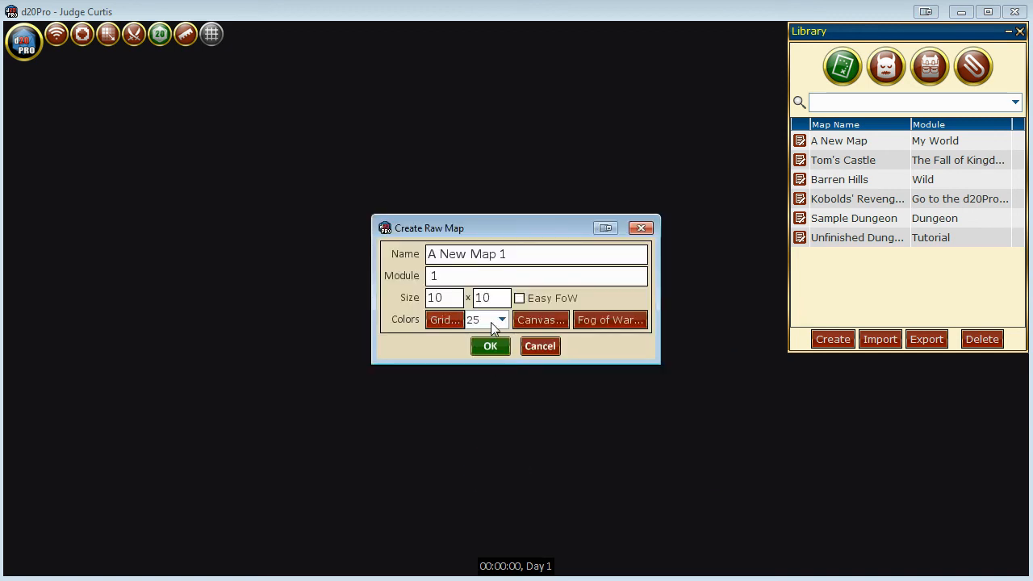
{"action": "left_click", "coordinate": [530, 317]}
{"action": "left_click", "coordinate": [374, 324]}
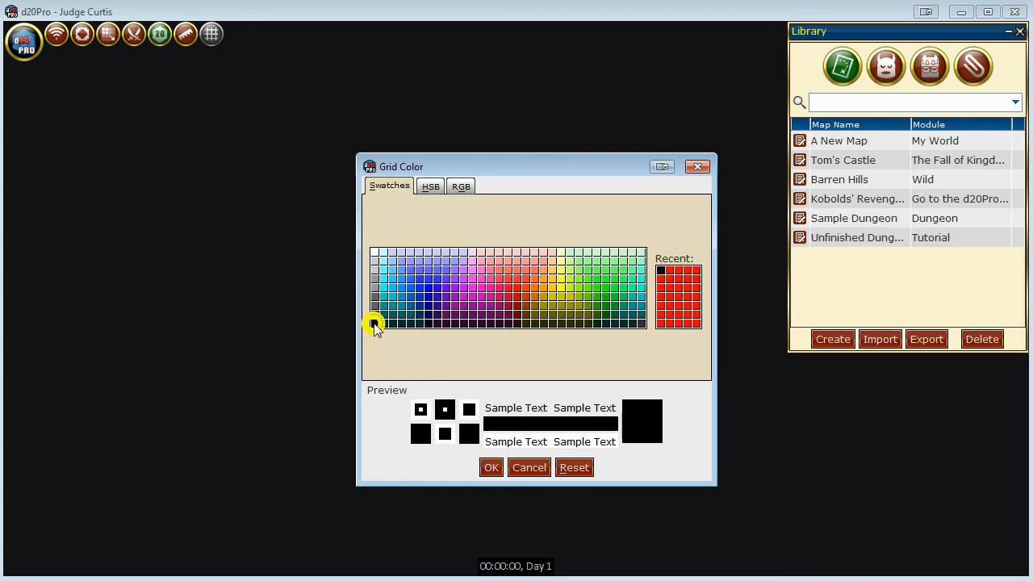
{"action": "left_click", "coordinate": [490, 469]}
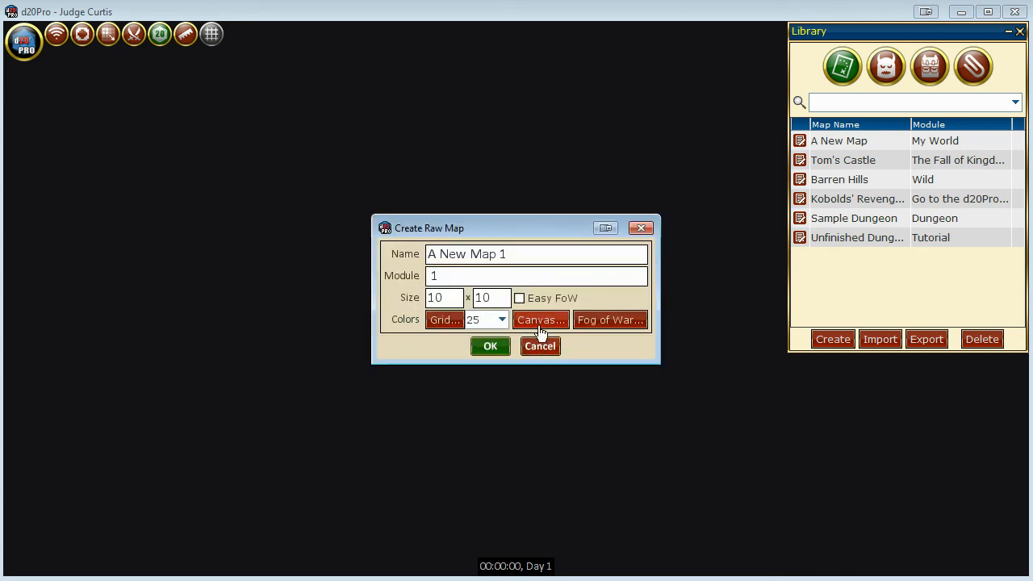
{"action": "left_click", "coordinate": [495, 347]}
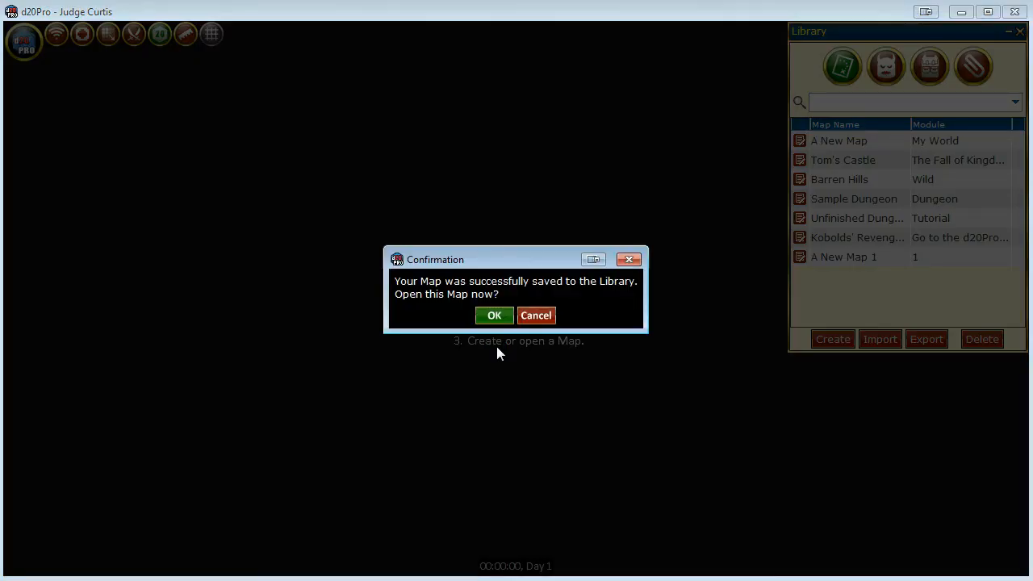
{"action": "left_click", "coordinate": [492, 317]}
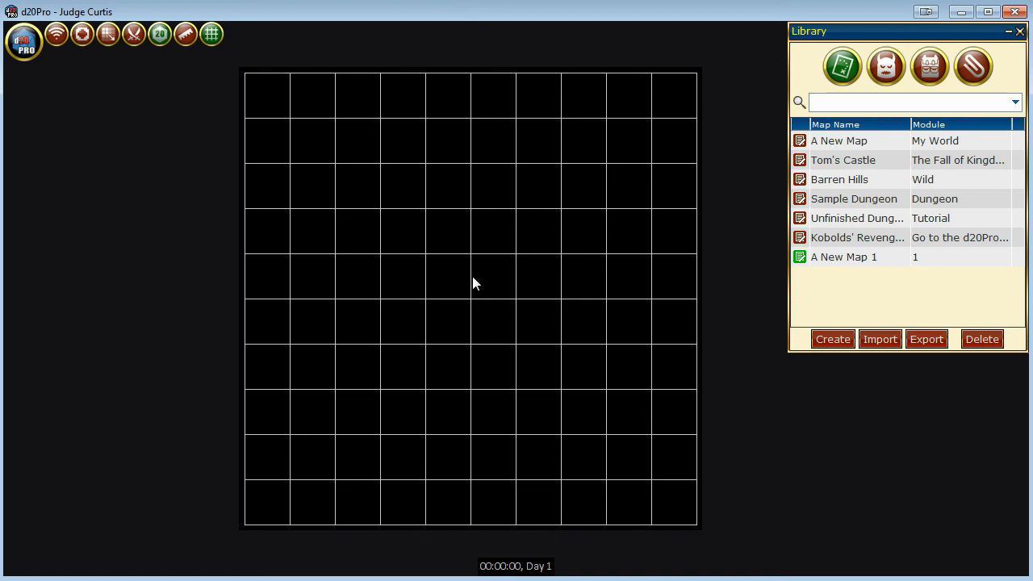
Close the open A New Map 1 and discard its working copy.
{"action": "left_click", "coordinate": [24, 41]}
{"action": "left_click", "coordinate": [106, 73]}
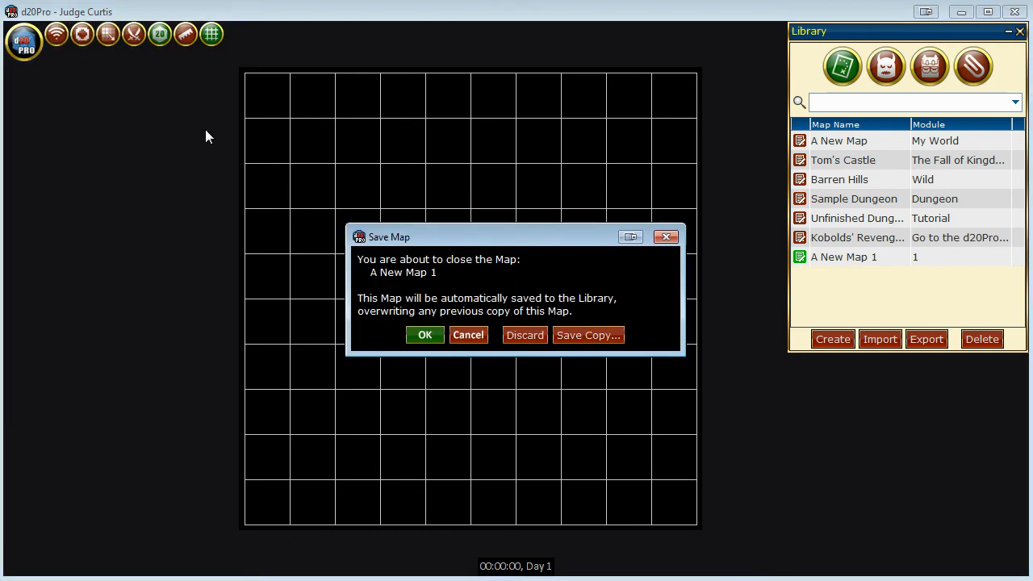
{"action": "left_click", "coordinate": [526, 337]}
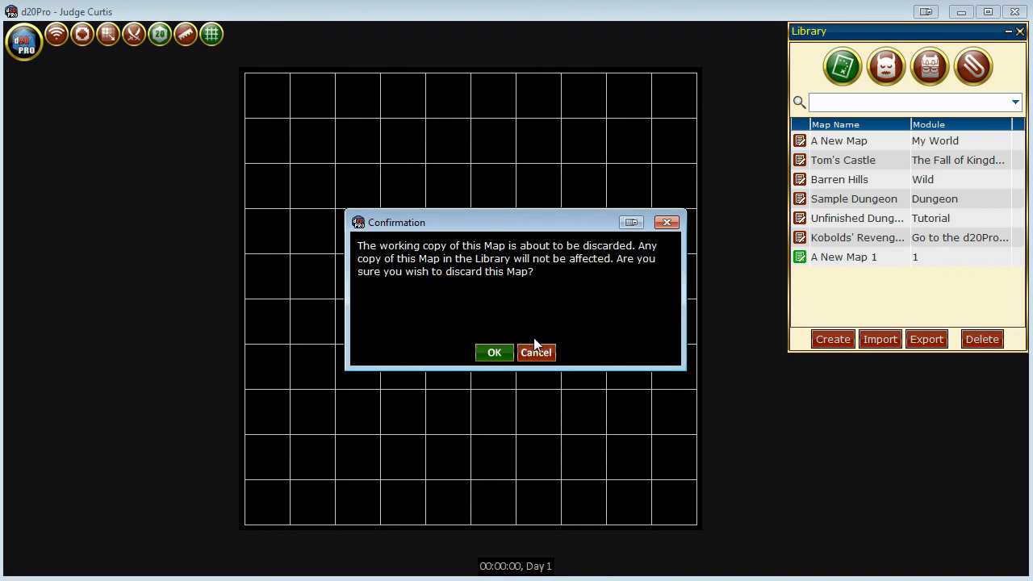
{"action": "left_click", "coordinate": [494, 349]}
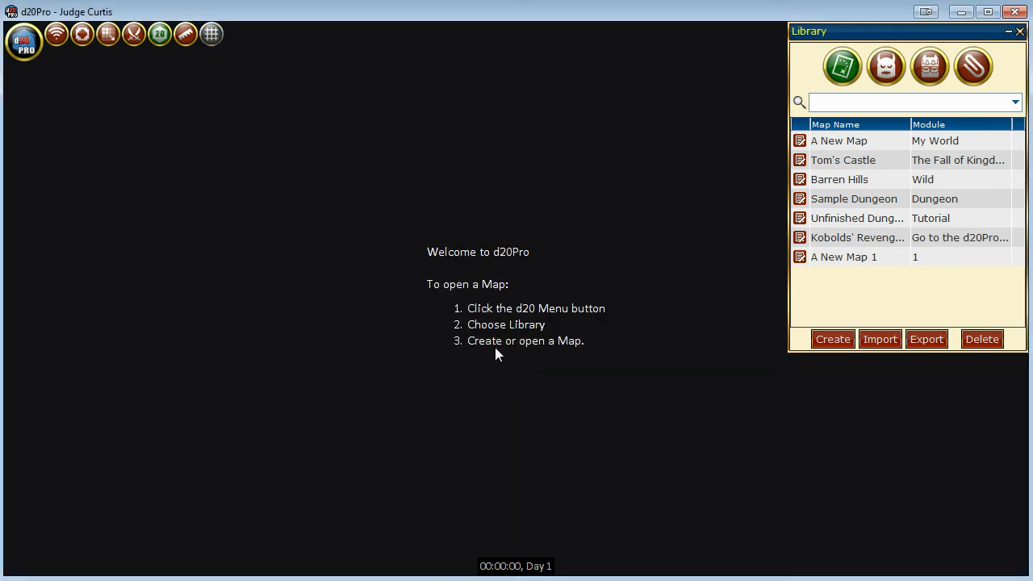